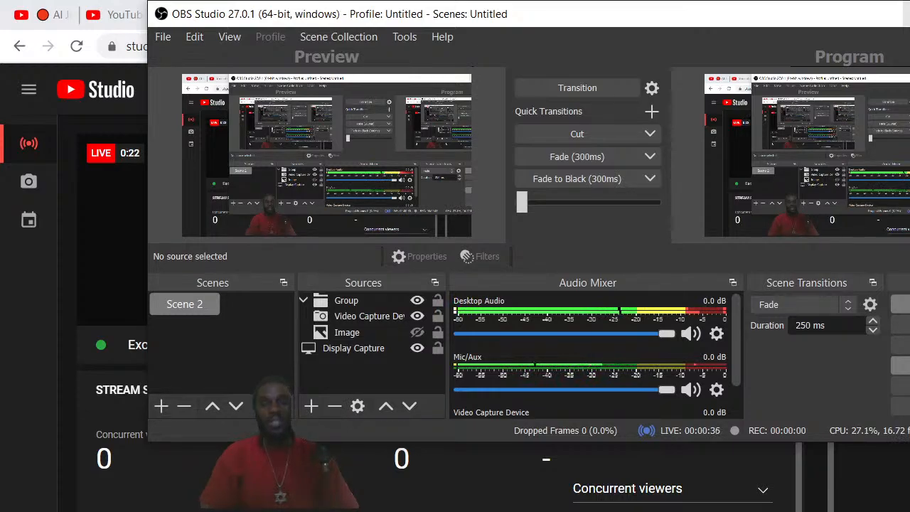
Minimize the OBS Studio and YouTube Studio windows and switch to the FL Studio project
click(907, 13)
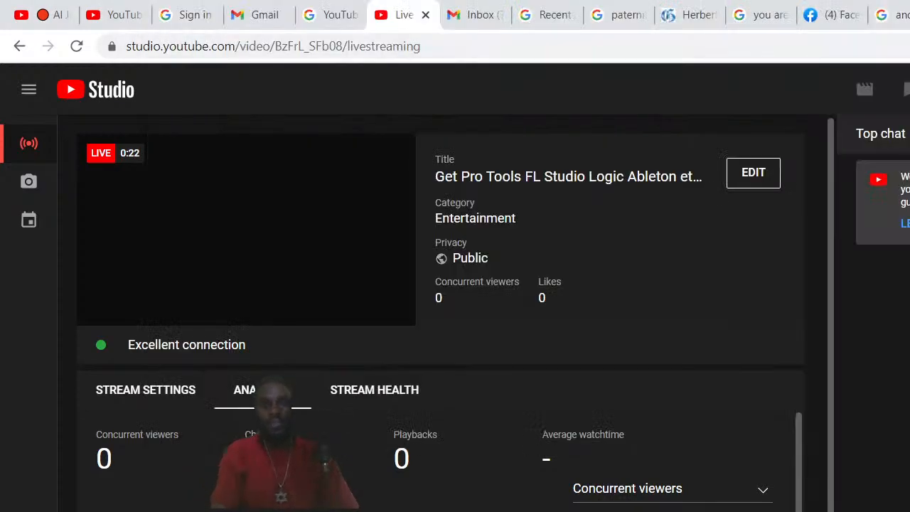
click(909, 14)
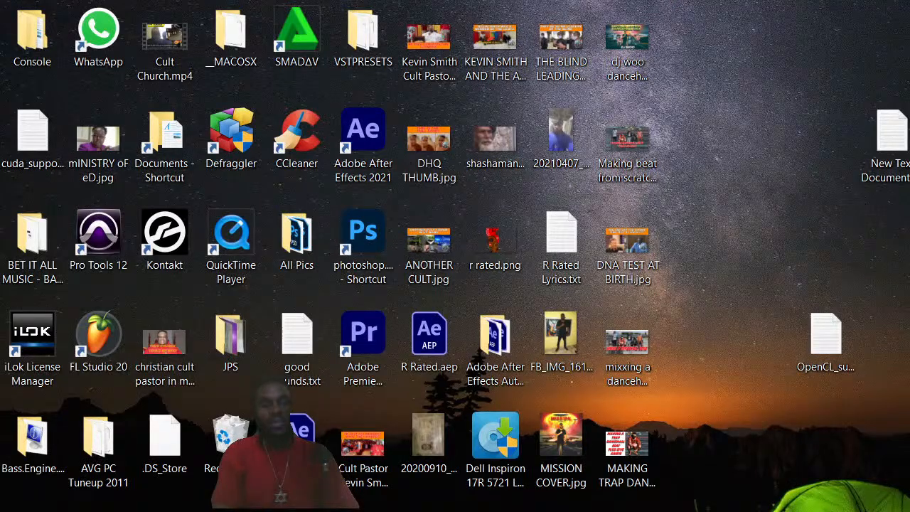
click(455, 511)
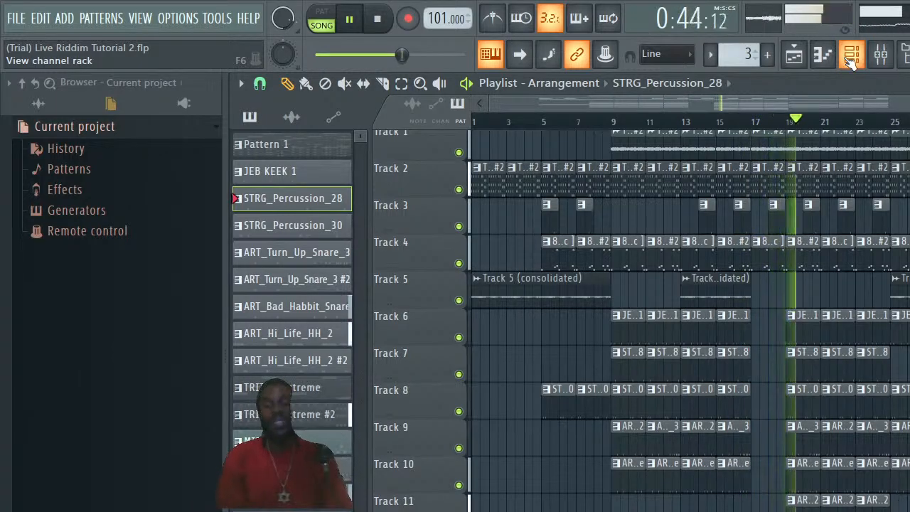
Stop playback, save the project, and show Pattern 1 in the channel rack
key(space)
key(ctrl+s)
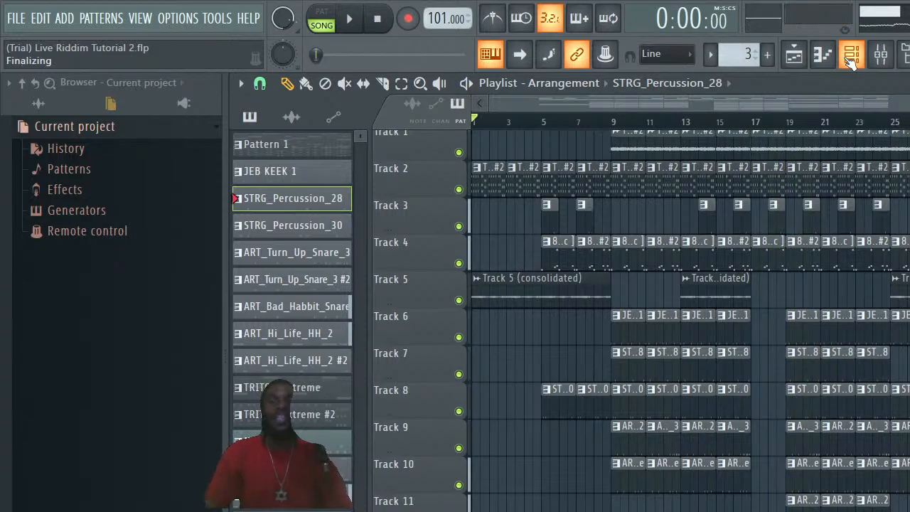
click(862, 56)
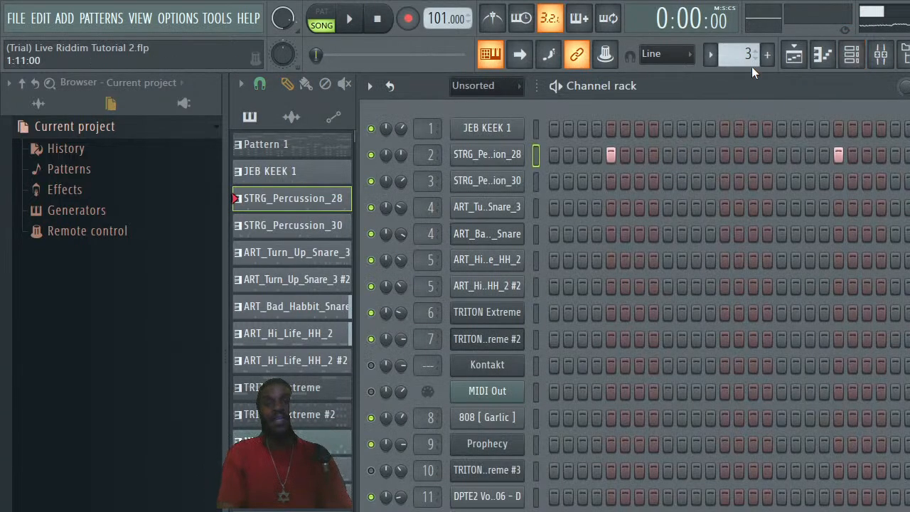
drag(747, 55, 747, 69)
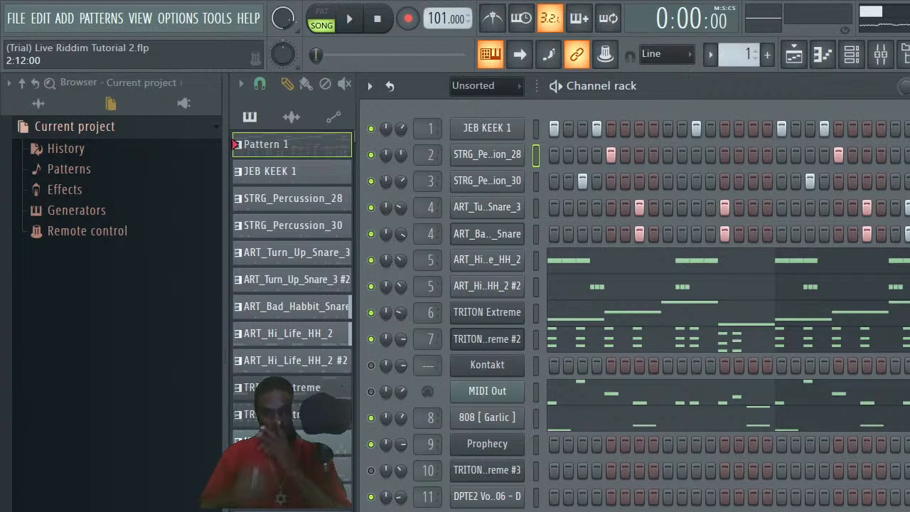
Solo the JEB KEEK 1 channel and play Pattern 1 in pattern mode
right_click(371, 128)
click(386, 141)
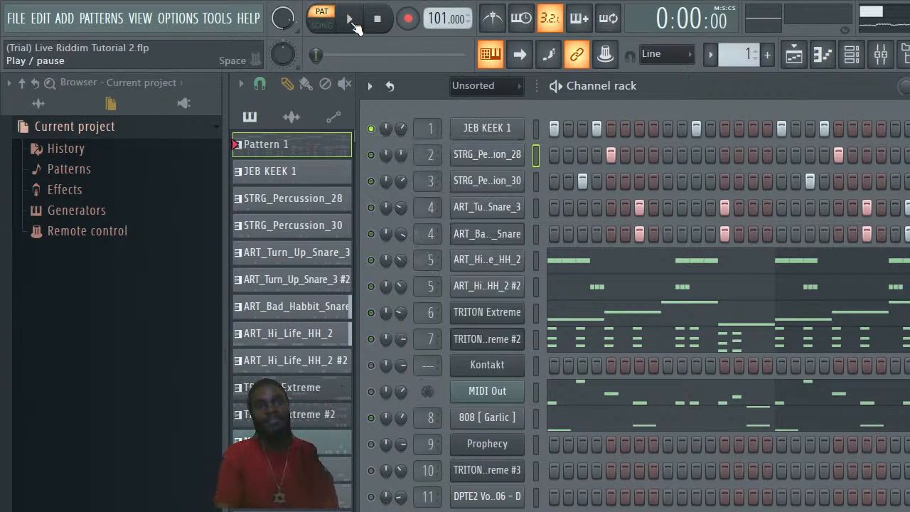
click(349, 20)
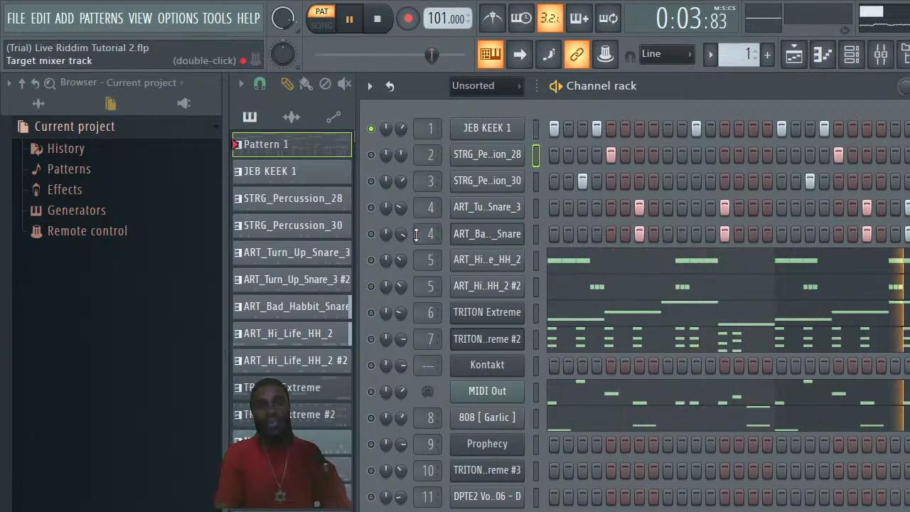
Unmute the ART_Bad_Habbit_Snare and ART_Turn_Up_Snare_3 channels and audition them with JEB KEEK 1
click(372, 234)
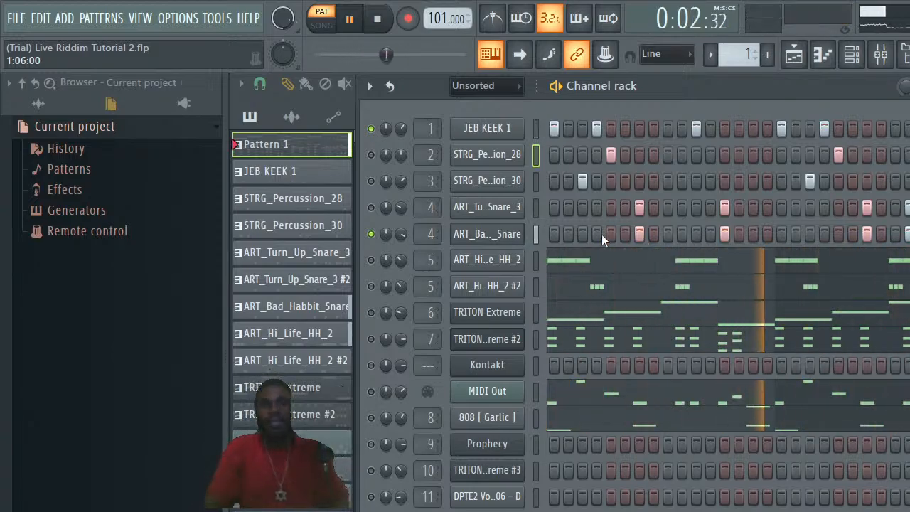
click(370, 207)
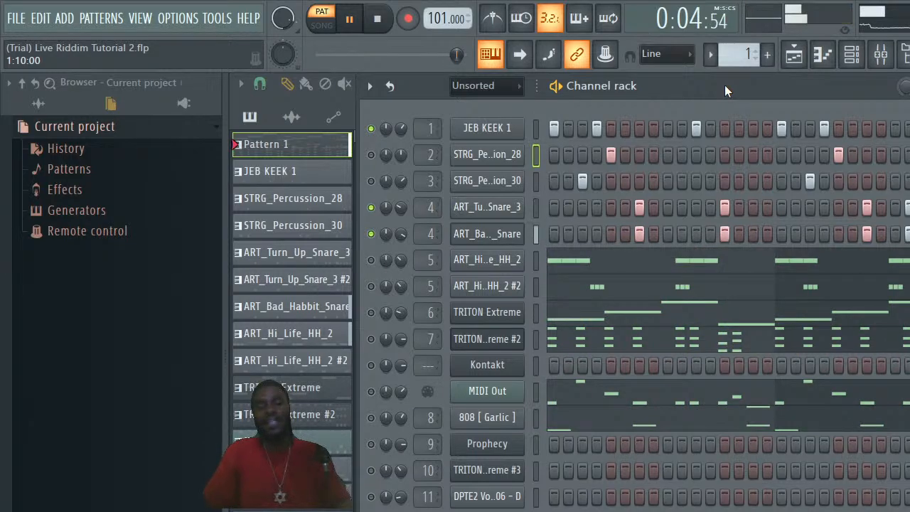
key(space)
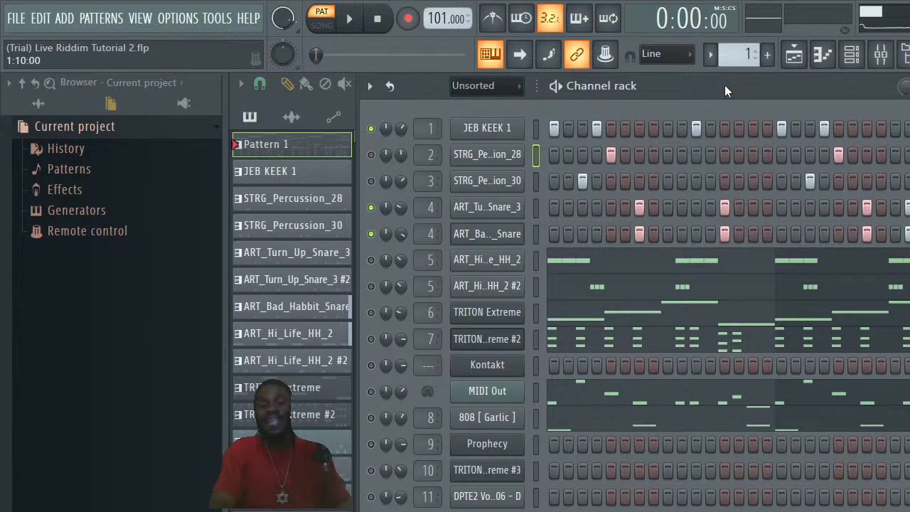
key(space)
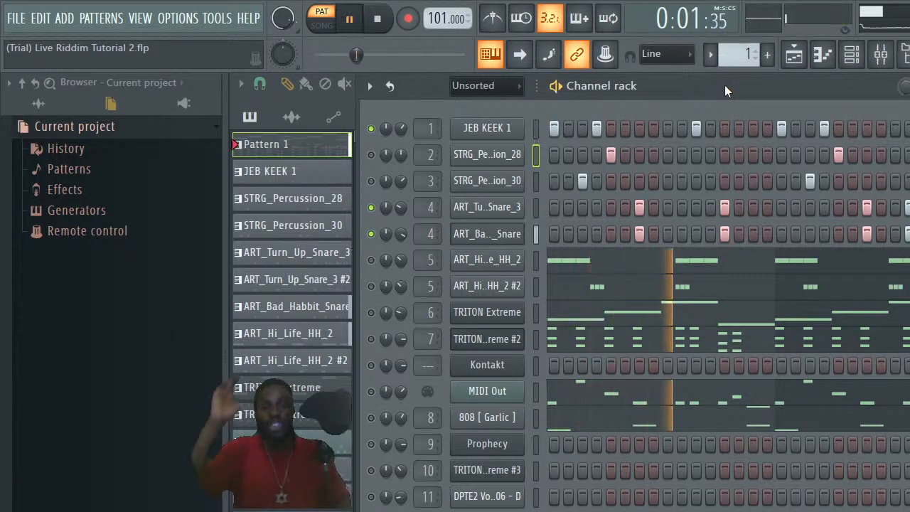
key(space)
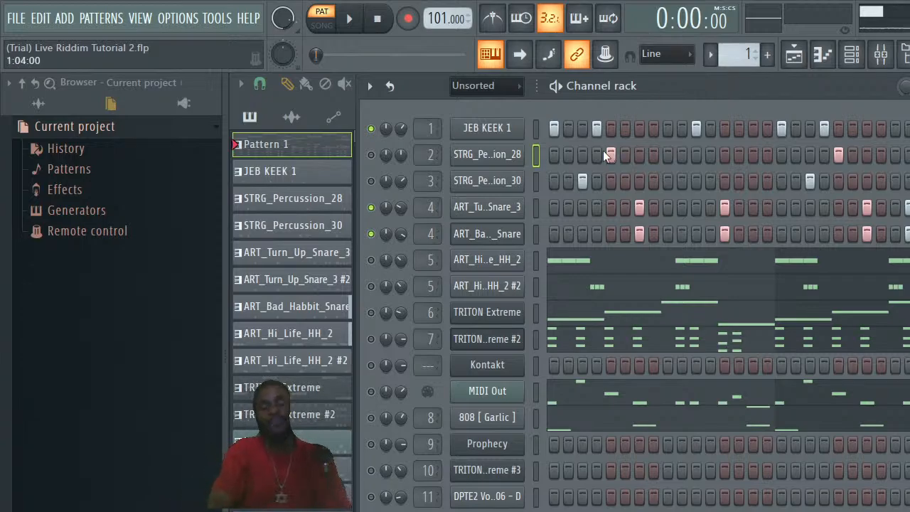
key(space)
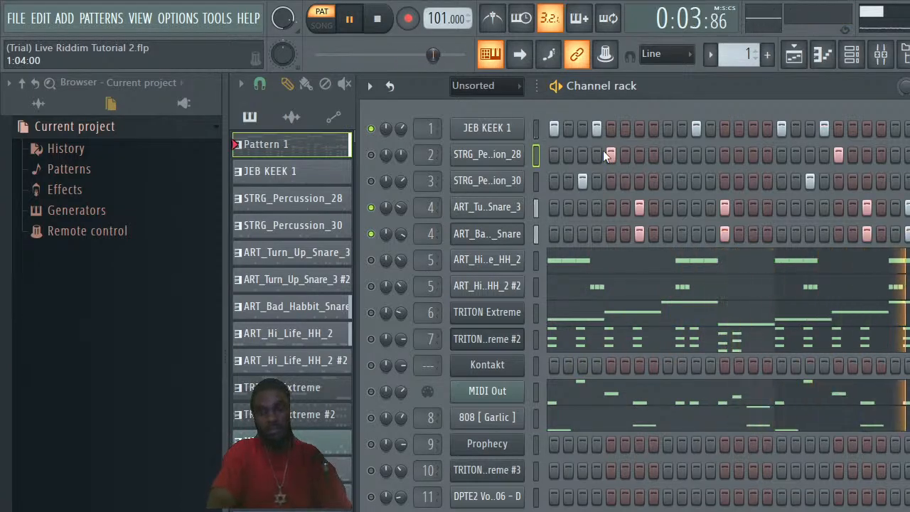
key(space)
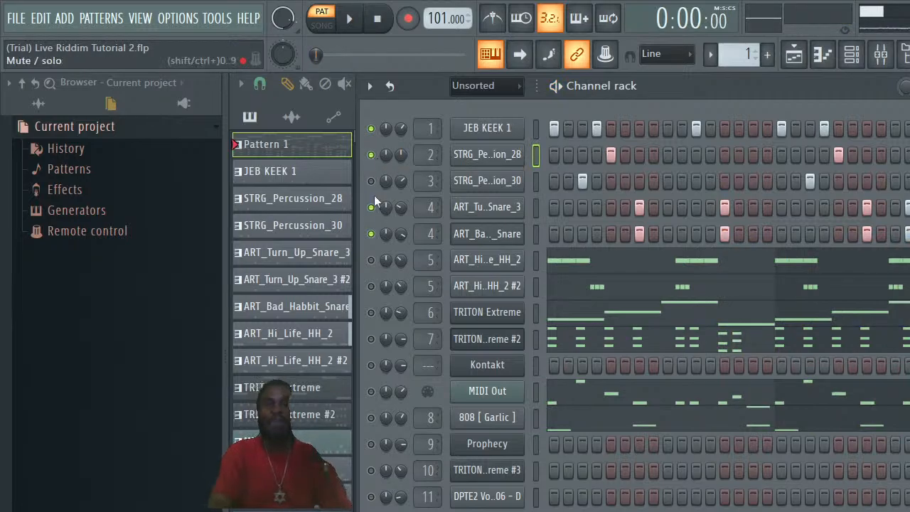
Play the pattern with both STRG_Percussion channels unmuted, raising STRG_Percussion_30's volume and setting STRG_Percussion_28's volume to 53%
key(space)
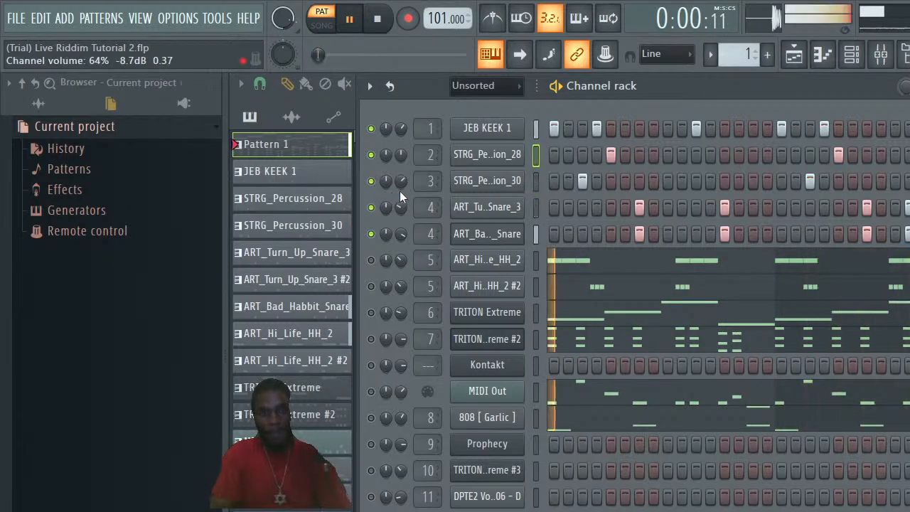
scroll(403, 186, up, 5)
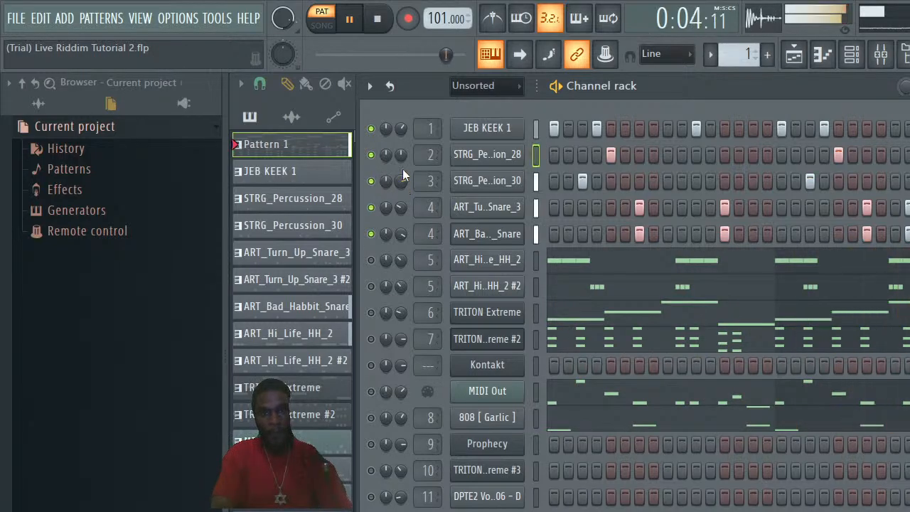
scroll(401, 157, up, 2)
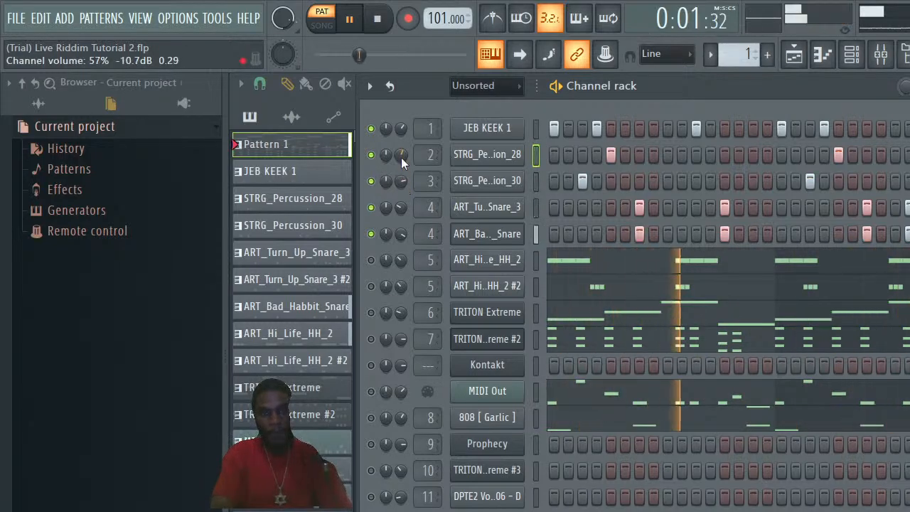
scroll(401, 157, down, 2)
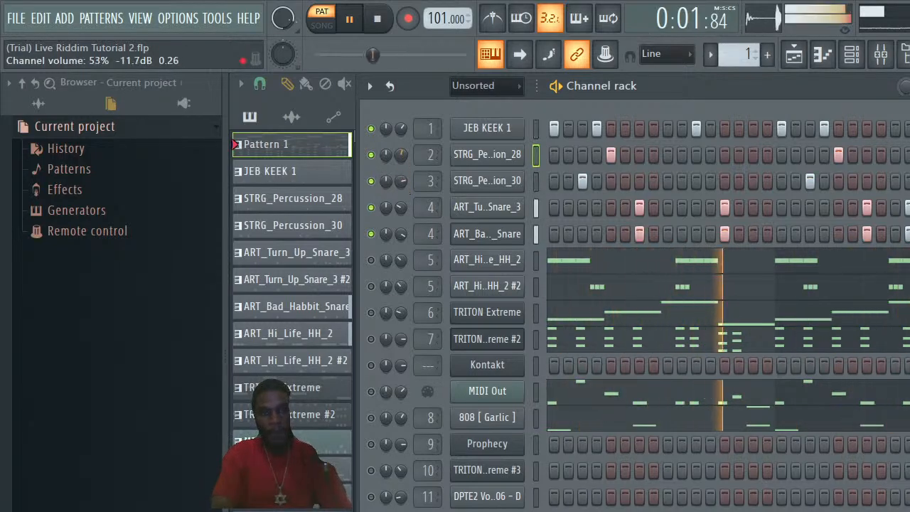
Review the pitch and other channel settings of STRG_Percussion_28 and STRG_Percussion_30 while the pattern plays
click(476, 163)
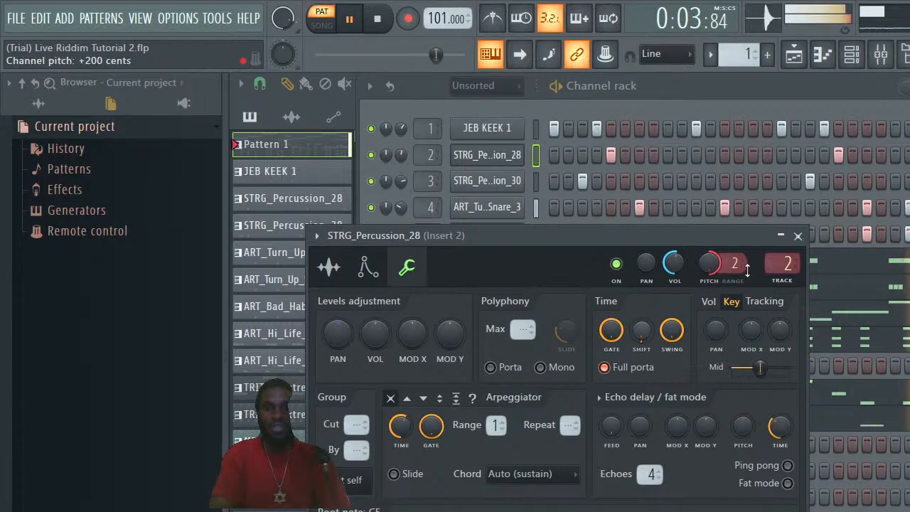
click(798, 235)
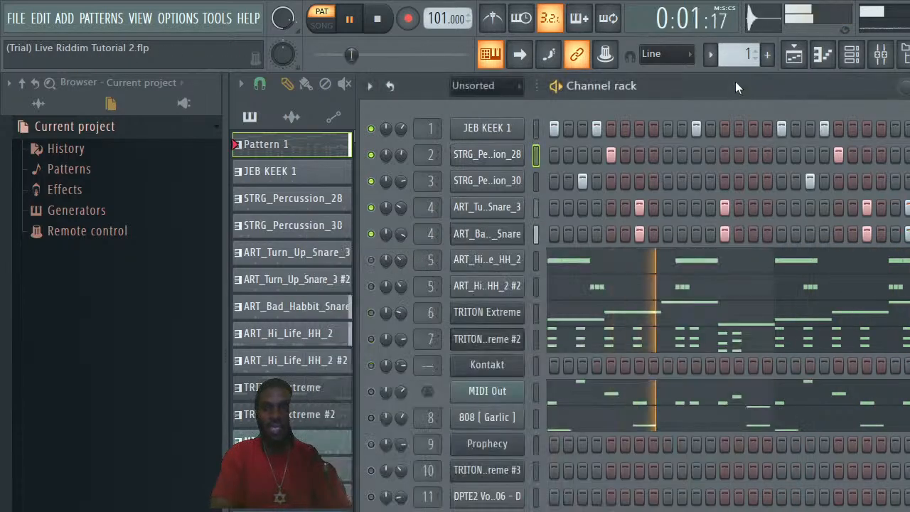
click(486, 184)
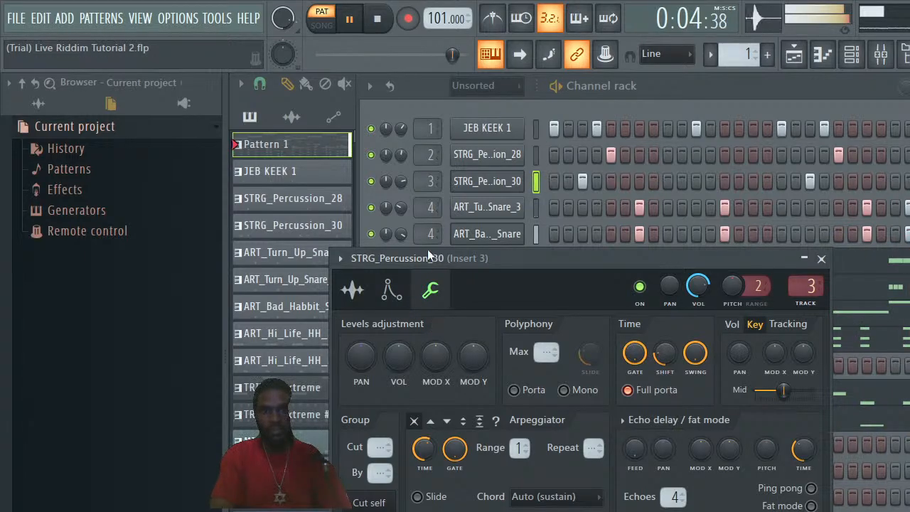
click(496, 155)
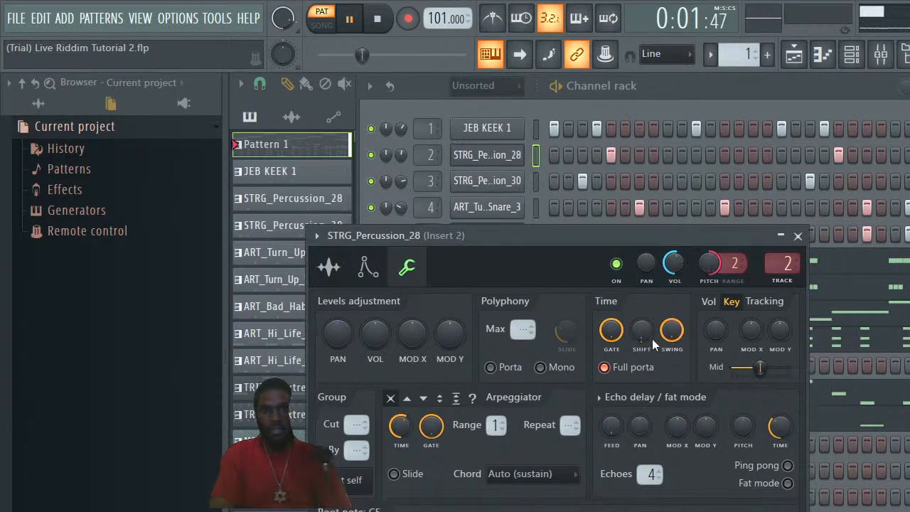
click(798, 235)
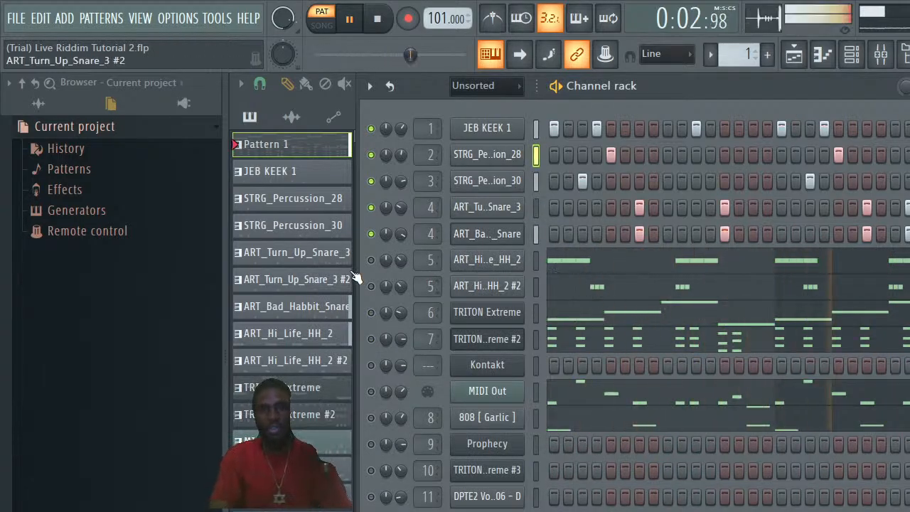
Unmute the ART_Hi_Life_HH_2 and ART_Hi_Life_HH_2 #2 hi-hat channels
click(372, 265)
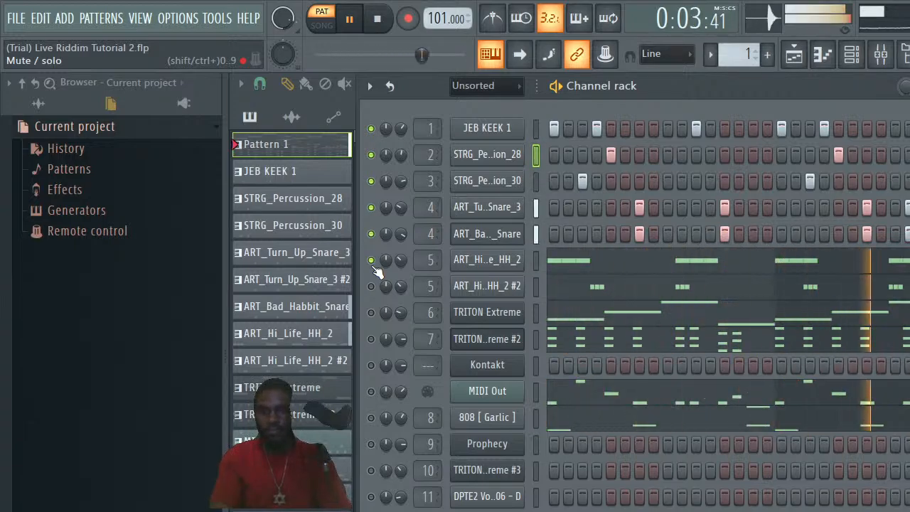
click(371, 287)
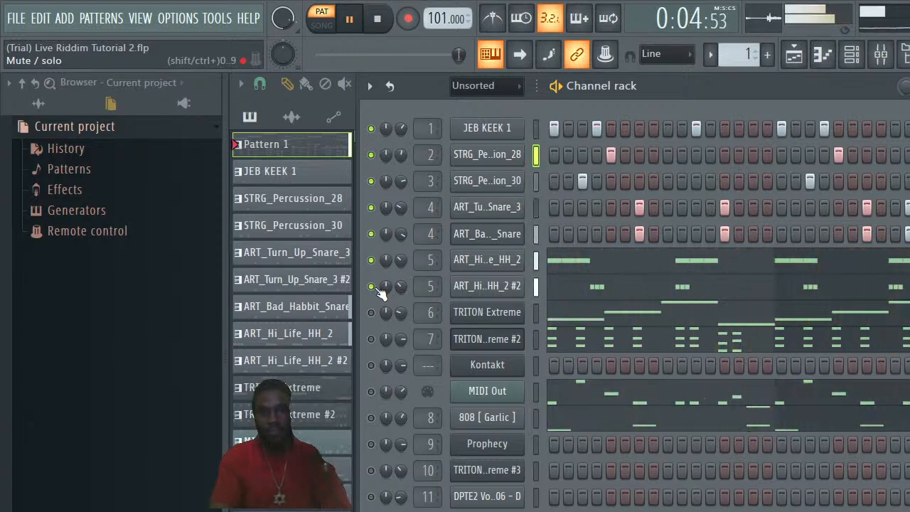
Examine the note patterns of the ART_Hi_Life_HH_2 and ART_Hi_Life_HH_2 #2 channels in the piano roll
click(555, 261)
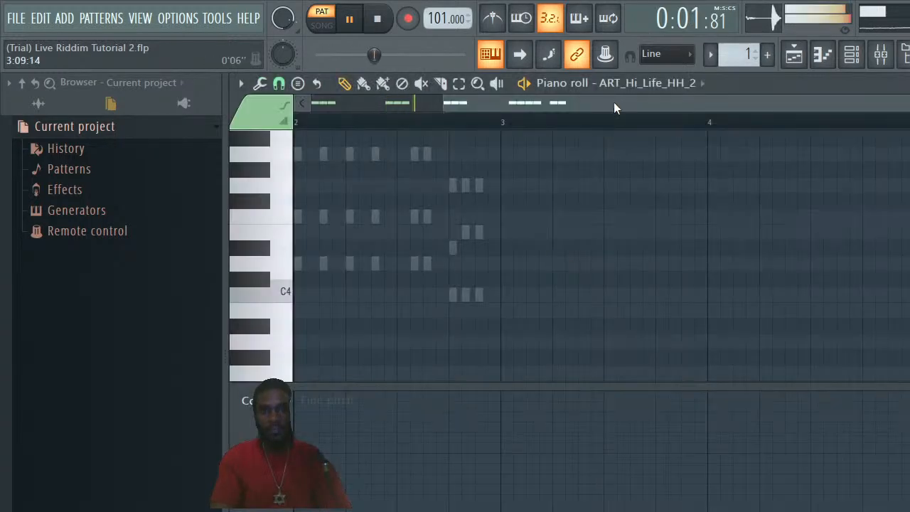
drag(616, 108, 412, 109)
scroll(601, 256, down, 10)
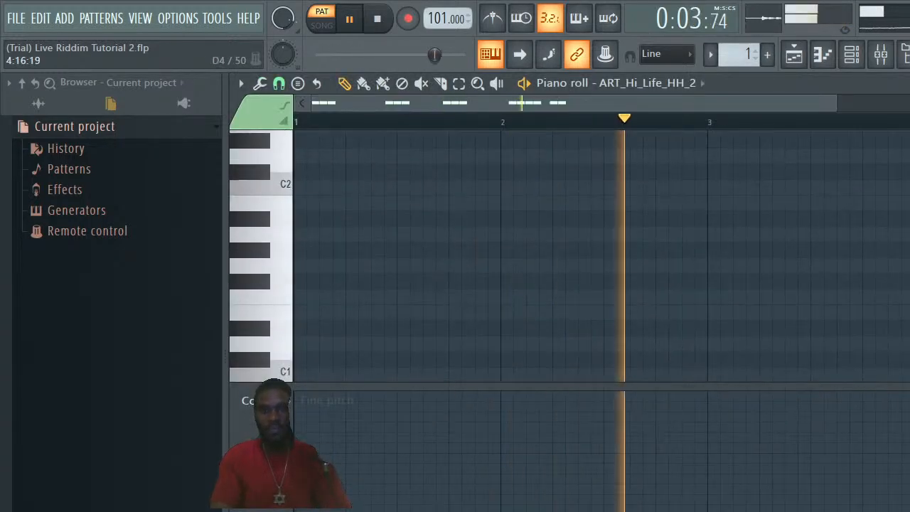
scroll(602, 256, up, 12)
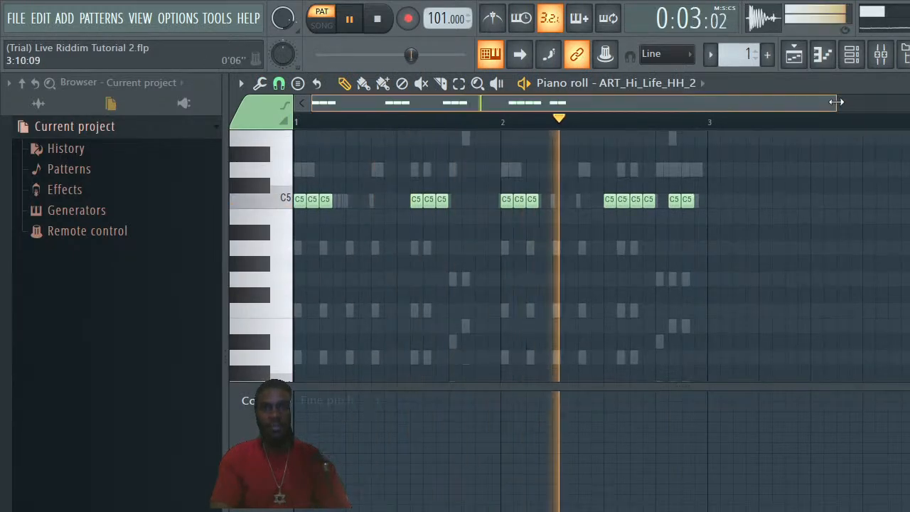
drag(837, 101, 576, 104)
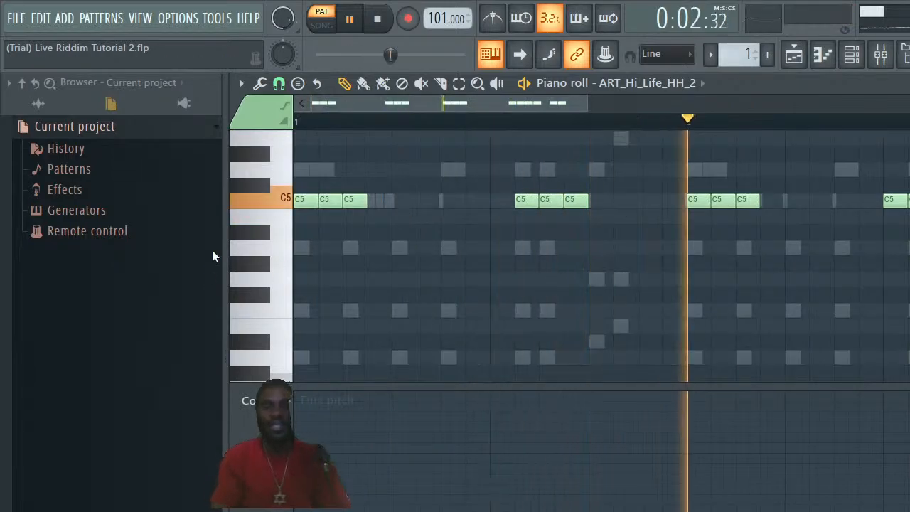
click(852, 54)
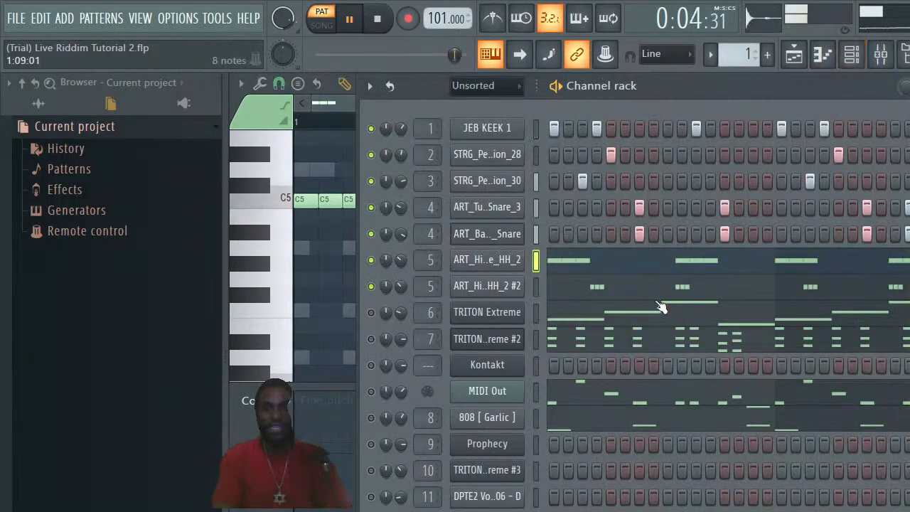
click(656, 297)
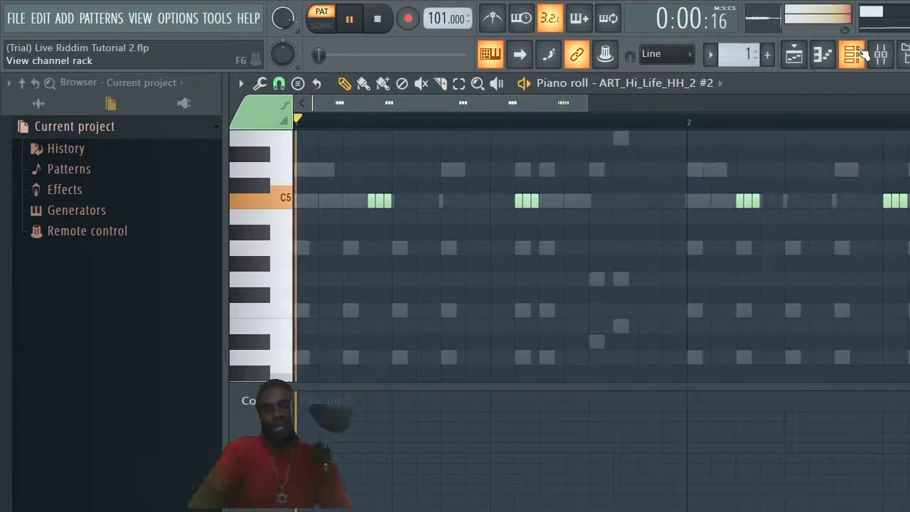
click(854, 55)
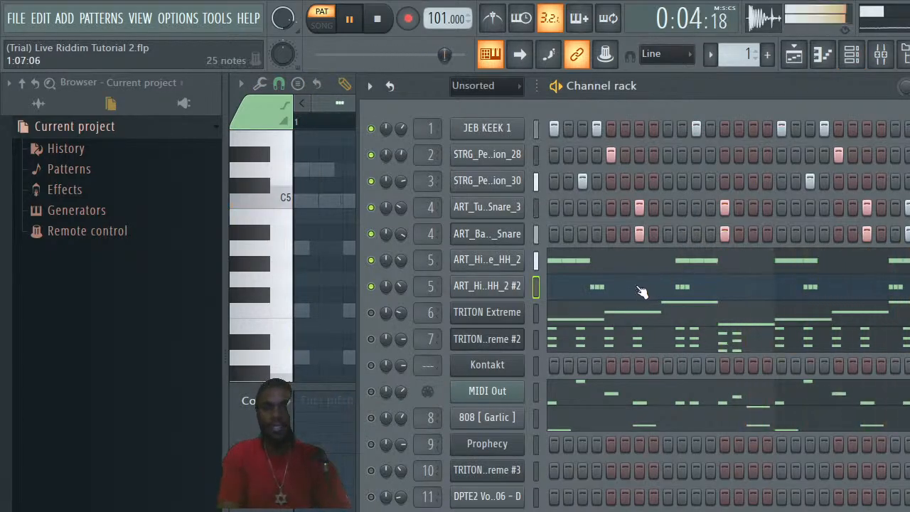
Unmute the first TRITON Extreme channel, listen to it with the drums, and stop playback
click(371, 313)
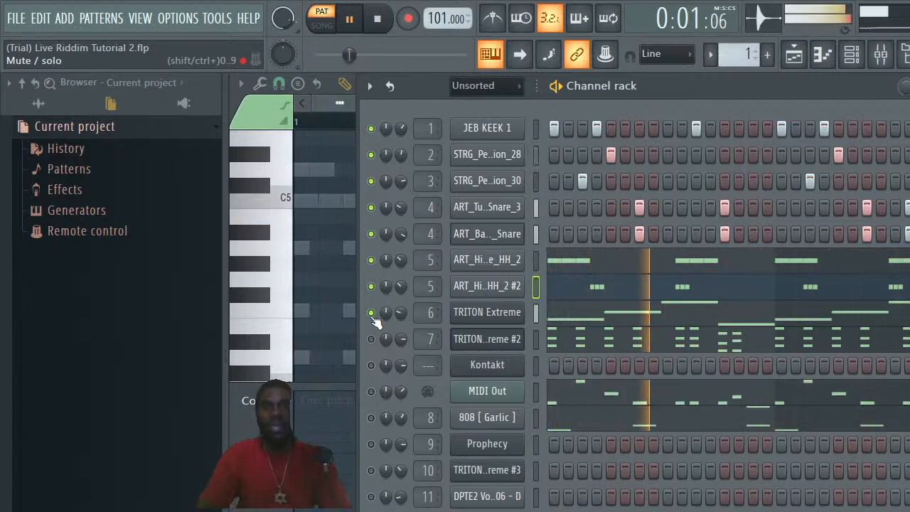
key(space)
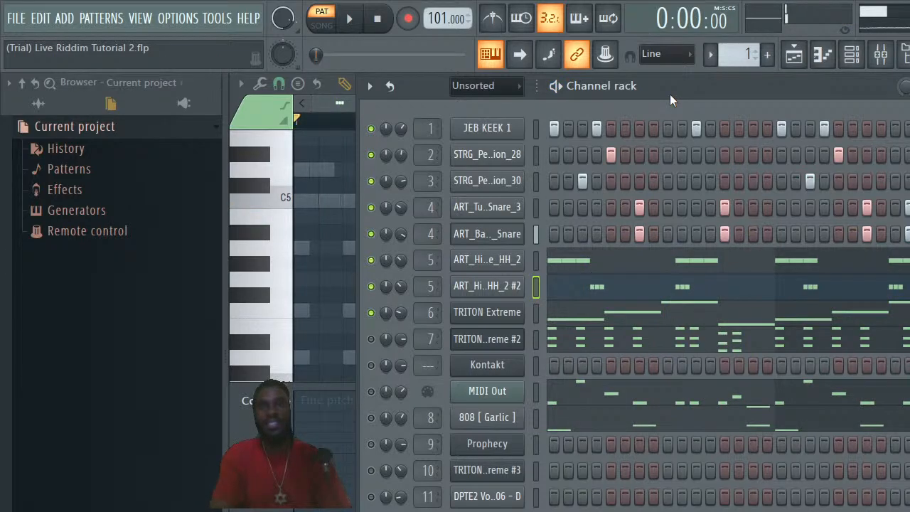
Solo Track 1 in the playlist and listen to its clip from bar 9
click(794, 54)
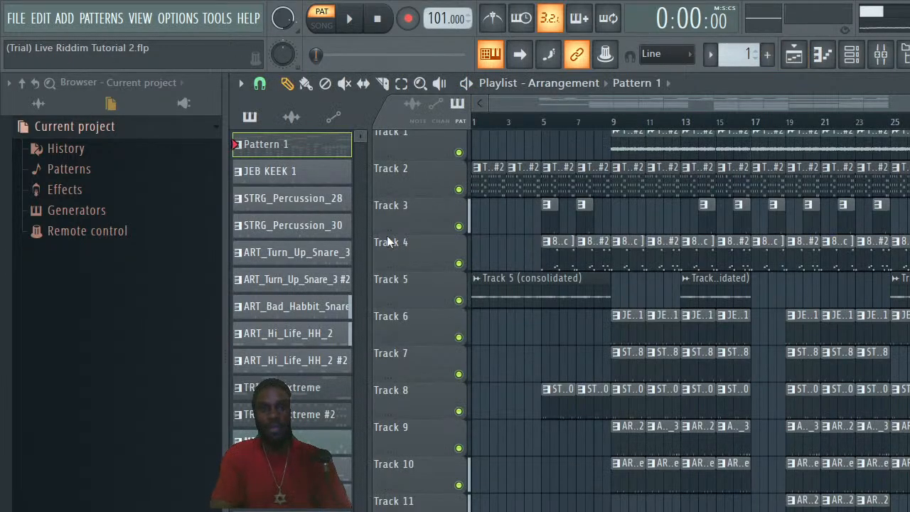
ctrl+click(459, 155)
click(619, 124)
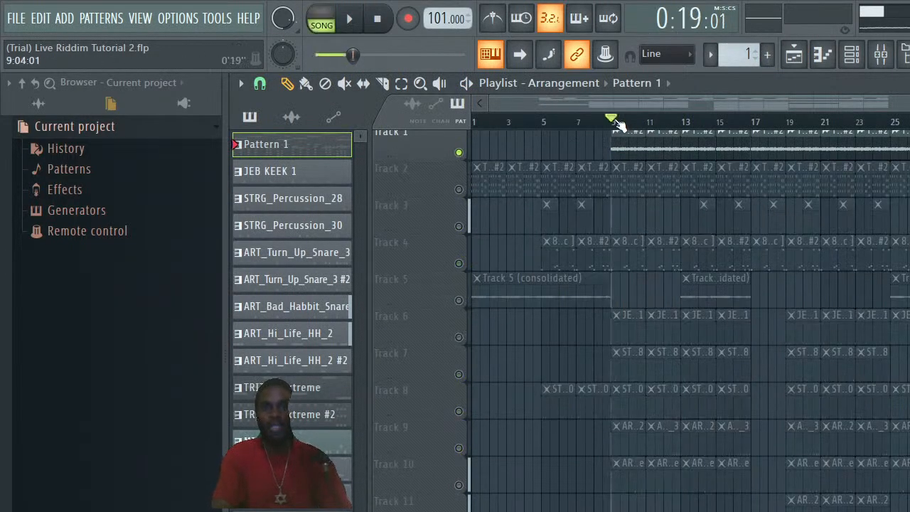
key(space)
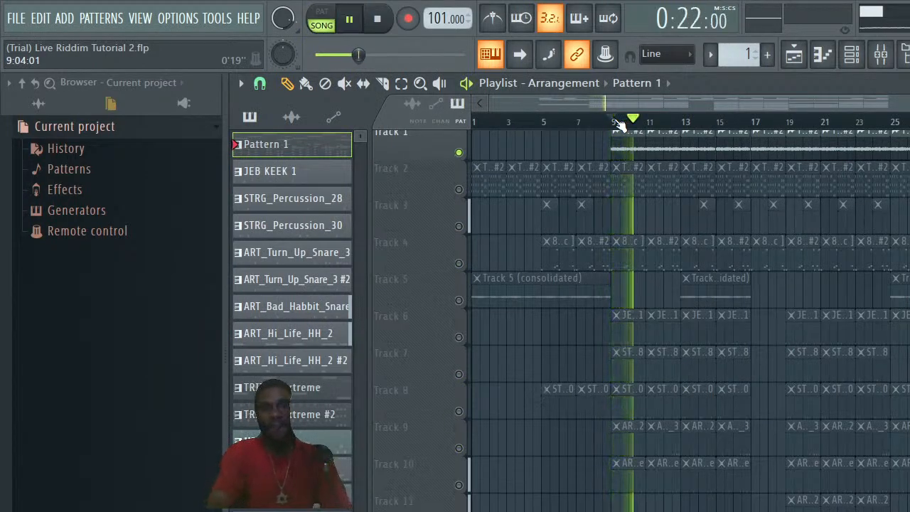
key(space)
Solo and unsolo the TRITON Extreme channel to reactivate the other channels, and listen to Track 1 with the playlist in view
click(862, 55)
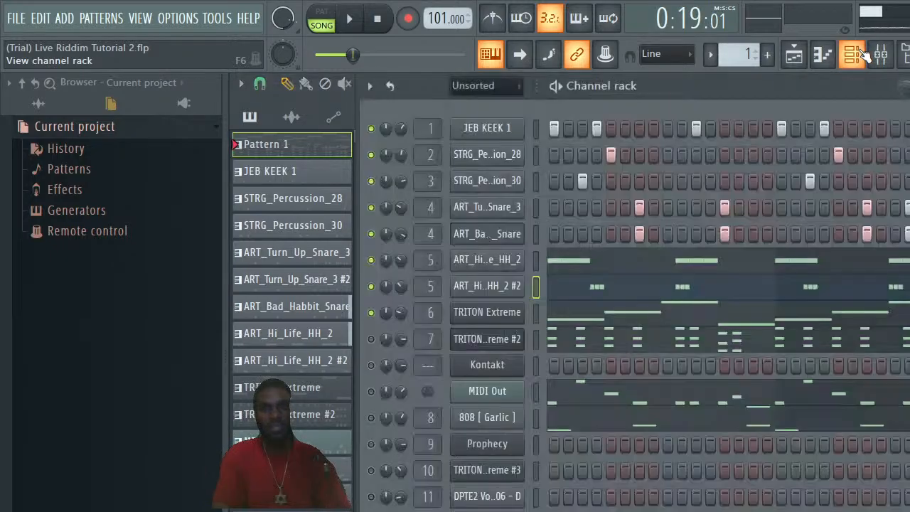
click(881, 55)
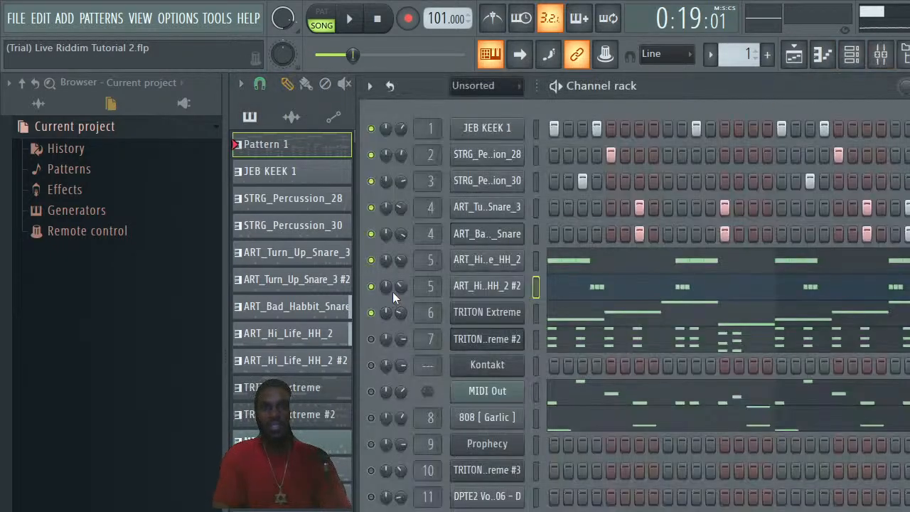
right_click(376, 313)
click(393, 320)
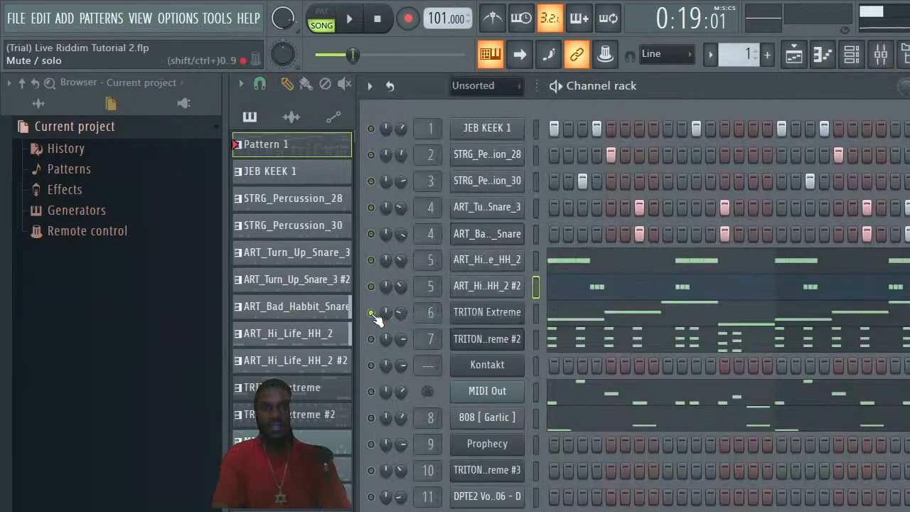
right_click(377, 316)
click(395, 324)
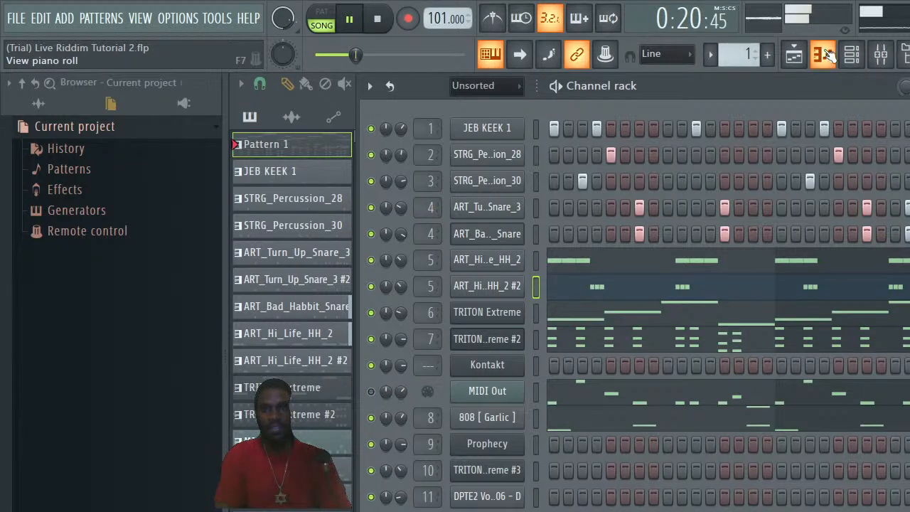
click(852, 55)
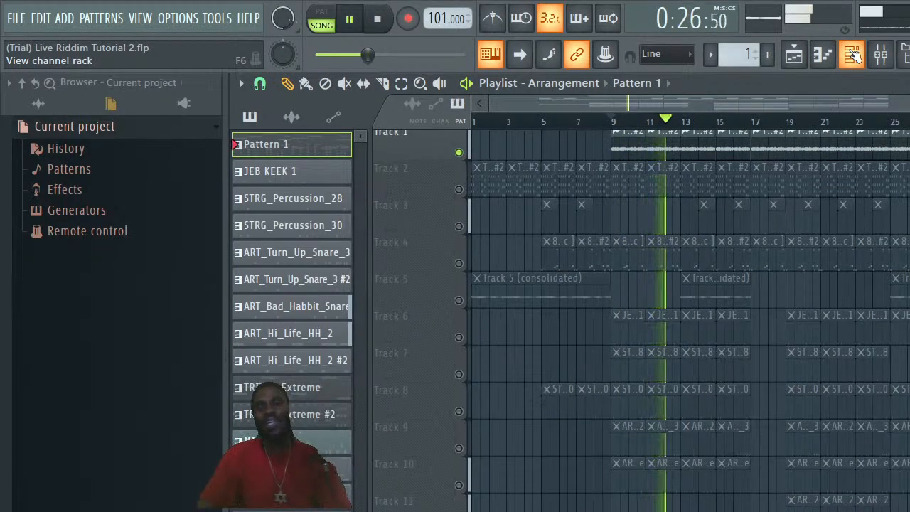
key(space)
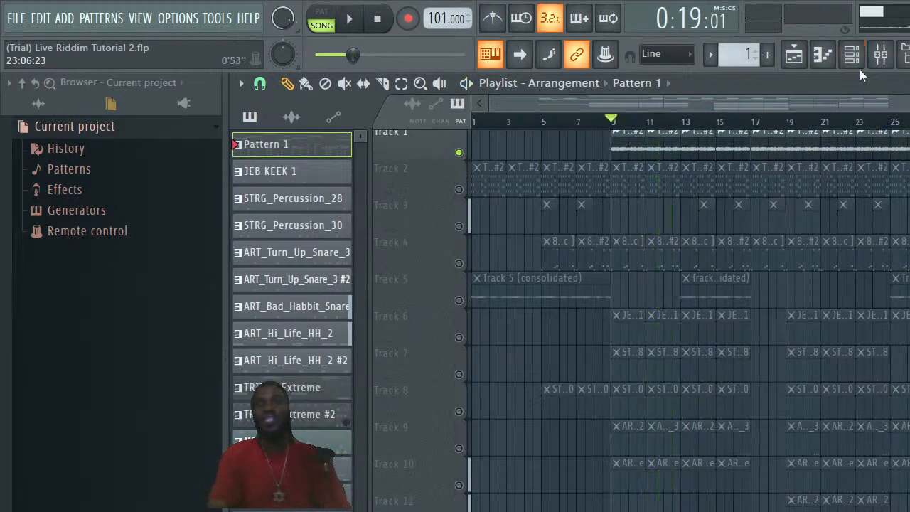
Examine the Kontakt channel's plugin and its Cloud Supply instrument, and return to the channel rack
click(857, 57)
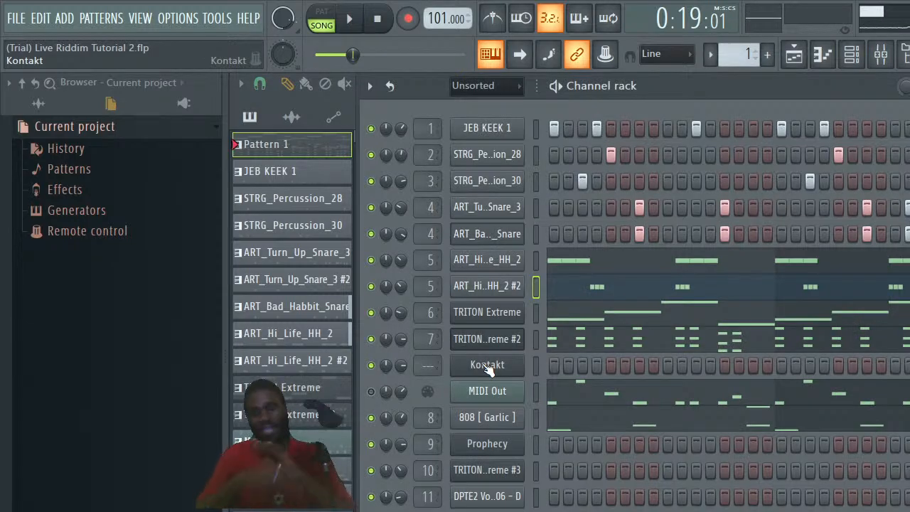
click(487, 364)
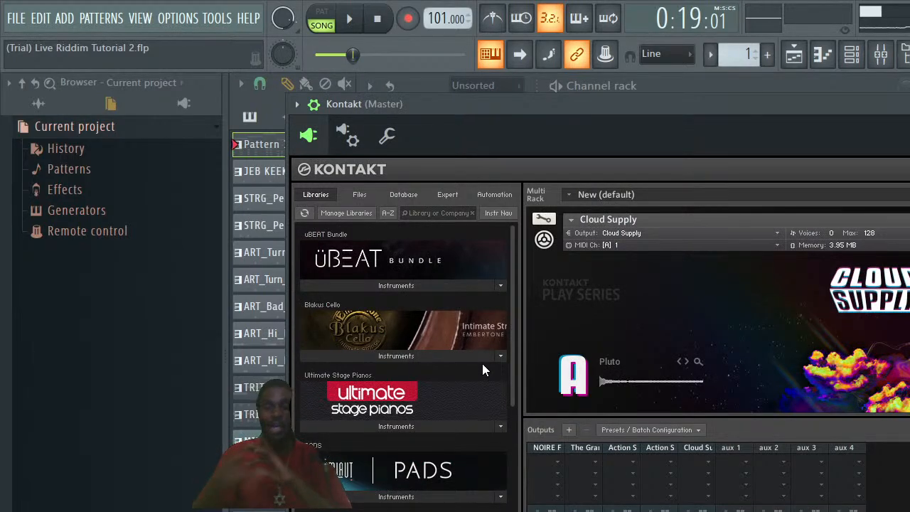
drag(803, 108, 685, 68)
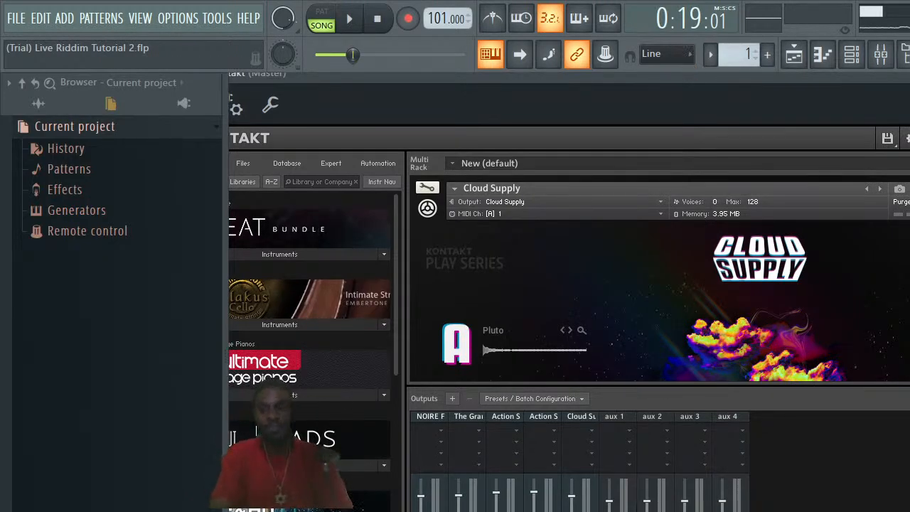
scroll(660, 284, down, 5)
scroll(660, 285, up, 4)
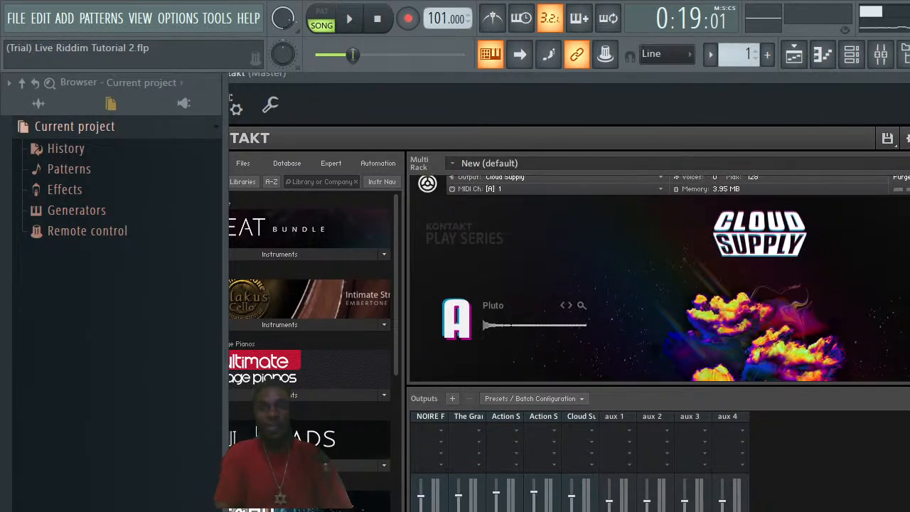
click(855, 56)
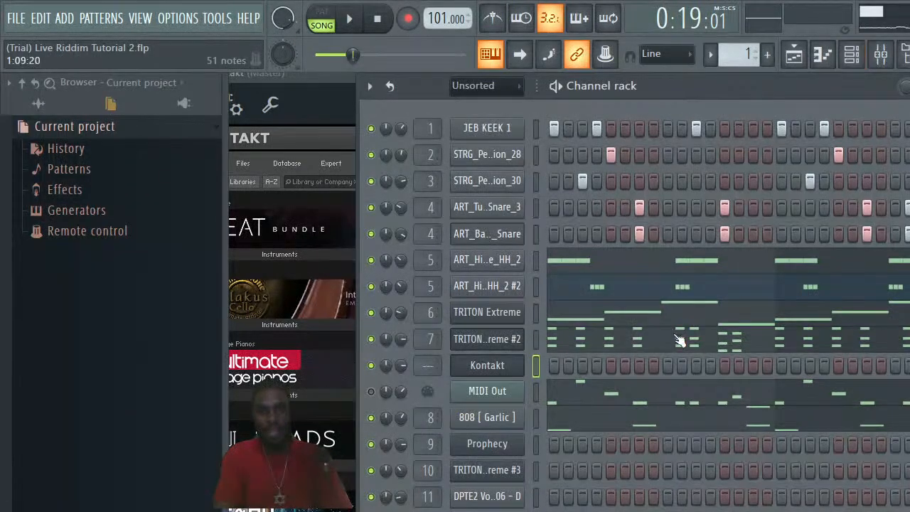
Solo the MIDI Out channel and listen to its melody in pattern mode
right_click(373, 364)
click(384, 368)
right_click(374, 389)
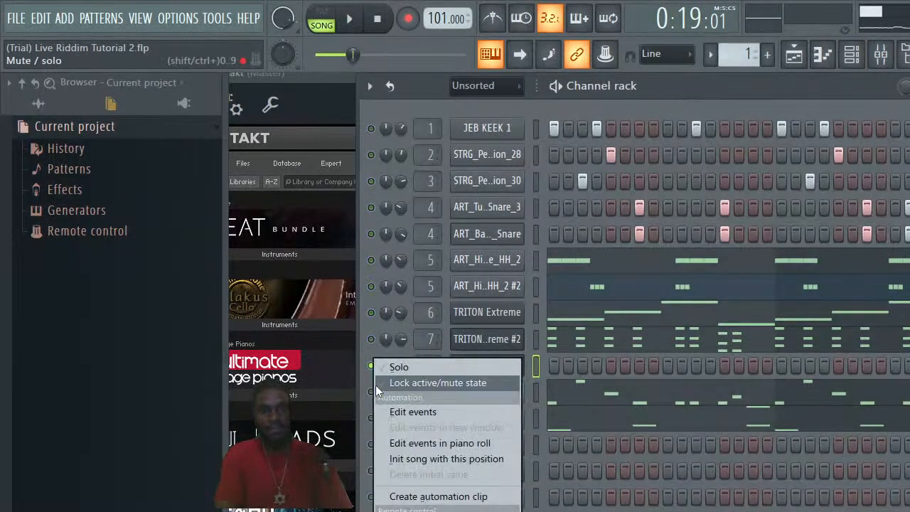
click(390, 368)
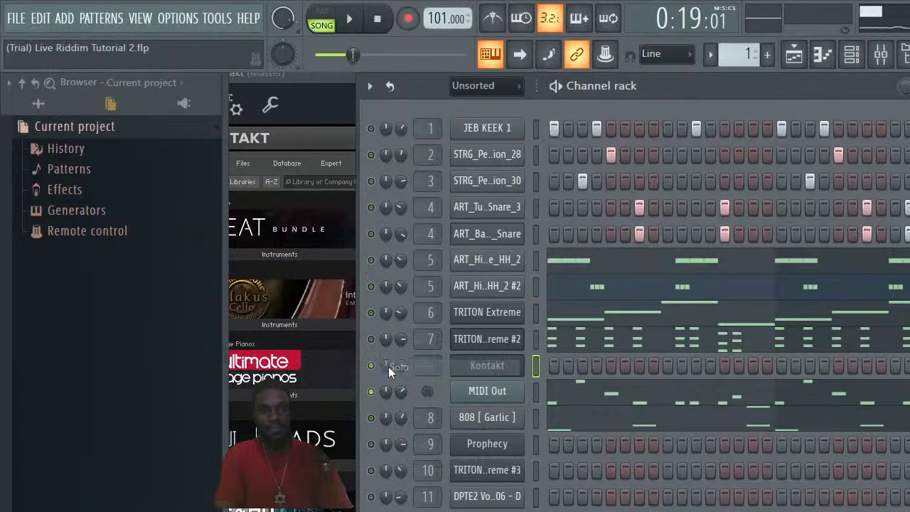
key(l)
click(347, 20)
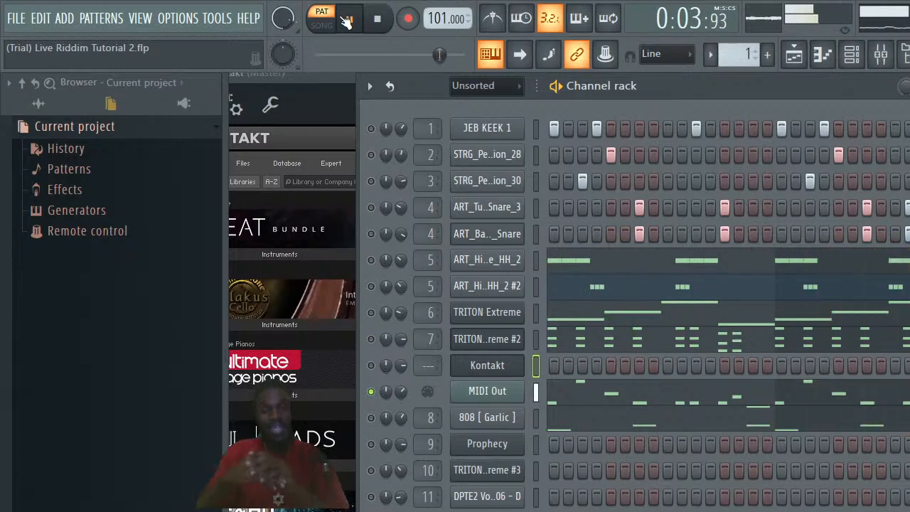
click(346, 21)
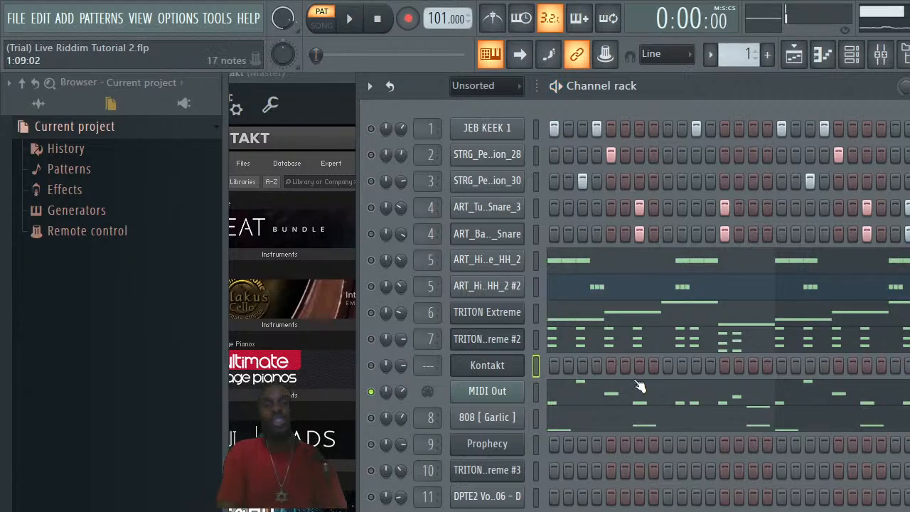
Turn off Track 1, place Pattern 1 at bar 1 of Track 13, and leave only Track 13 active
click(793, 55)
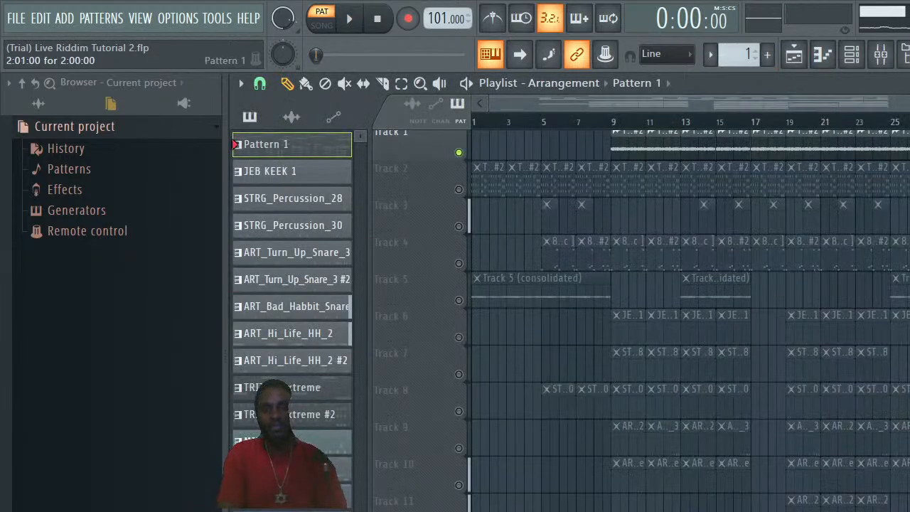
click(459, 152)
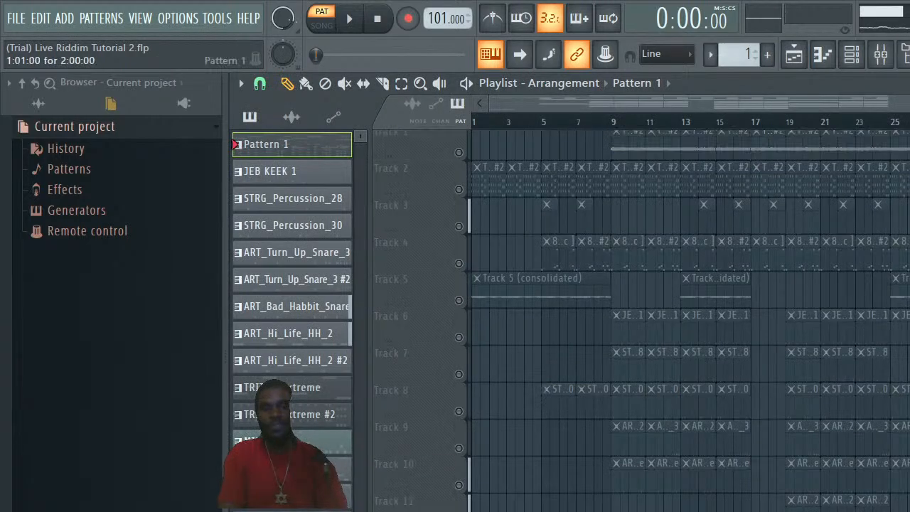
drag(909, 104, 700, 157)
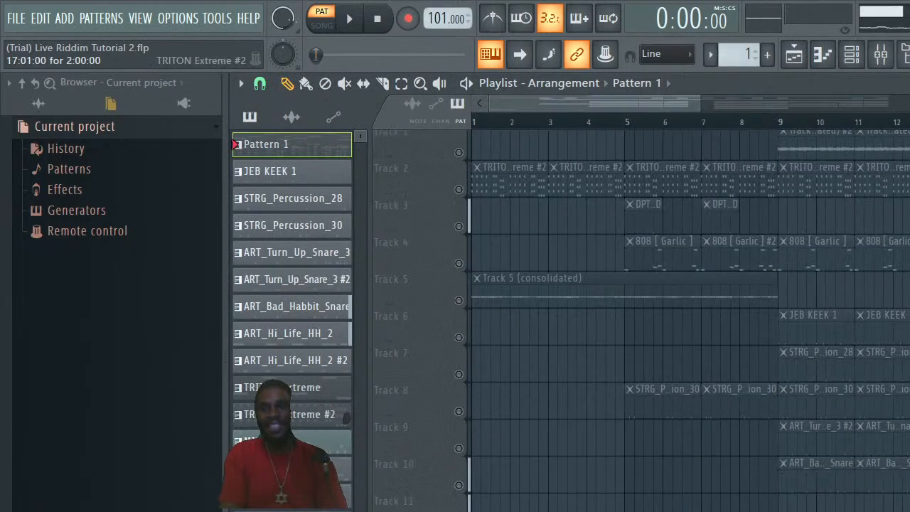
scroll(721, 305, down, 8)
scroll(721, 305, up, 3)
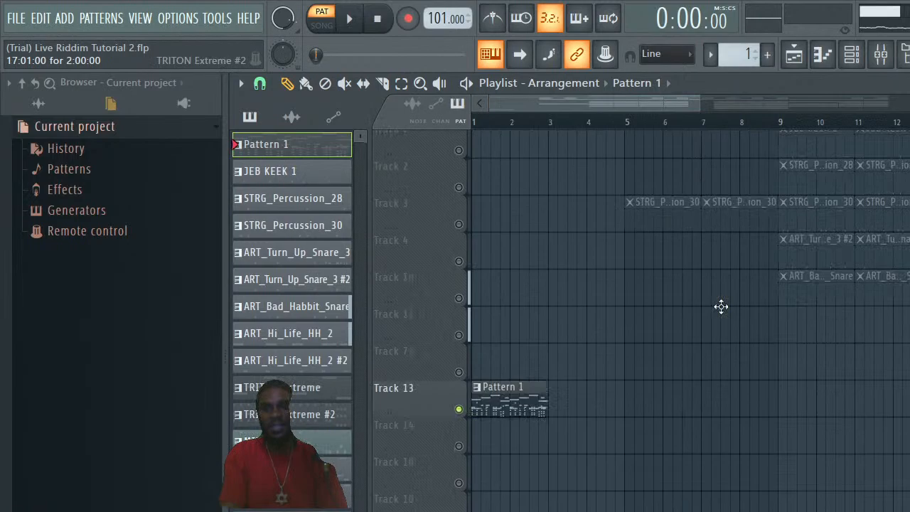
Consolidate Track 13 from the track start into a WAV audio clip and listen to the rendered clip
right_click(426, 397)
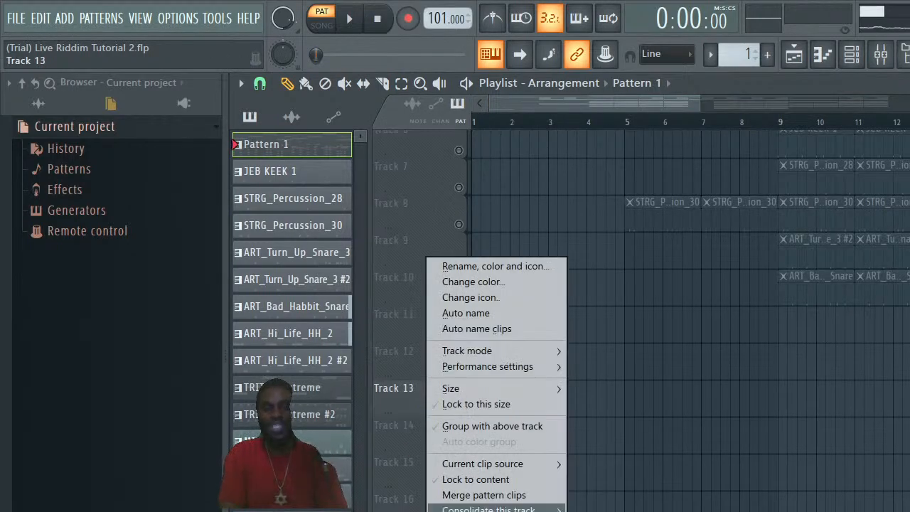
mouse_move(498, 509)
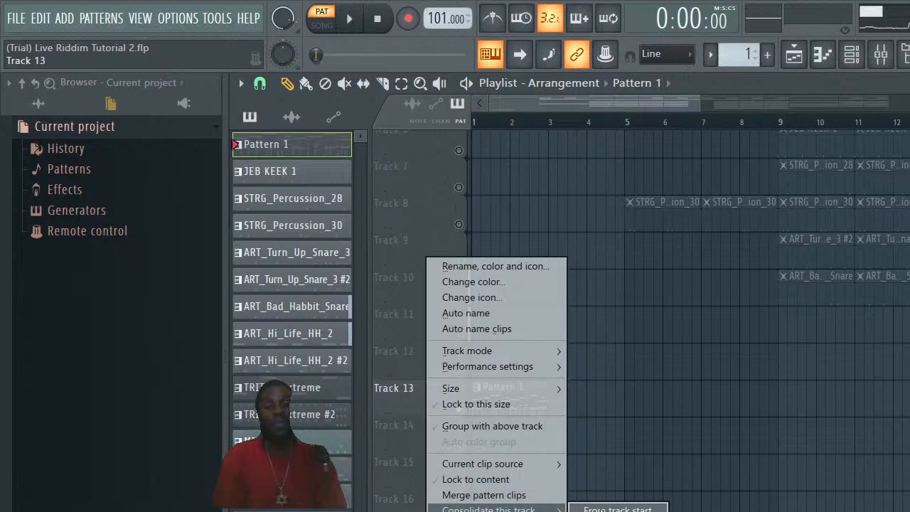
click(602, 510)
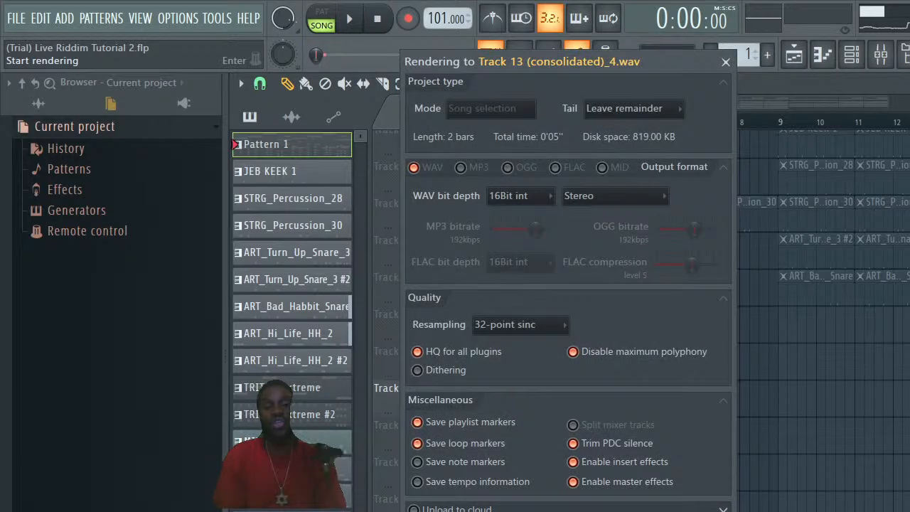
key(Return)
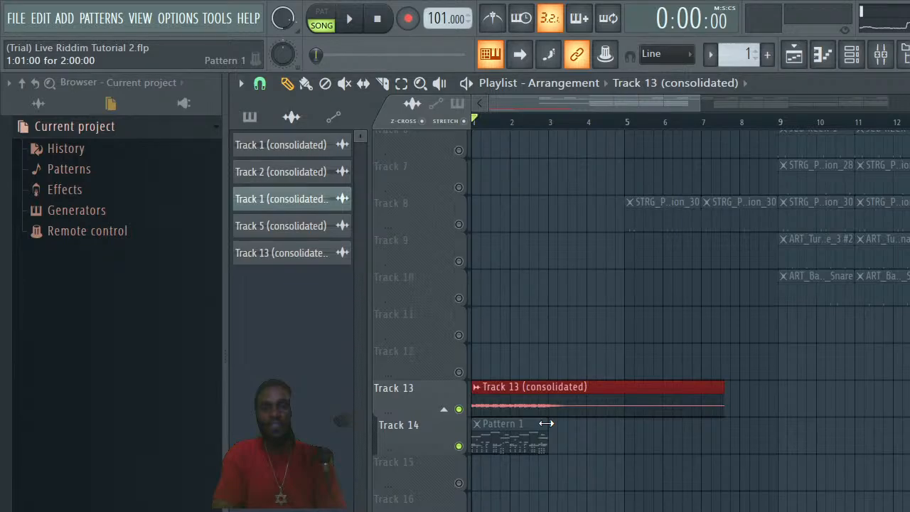
key(space)
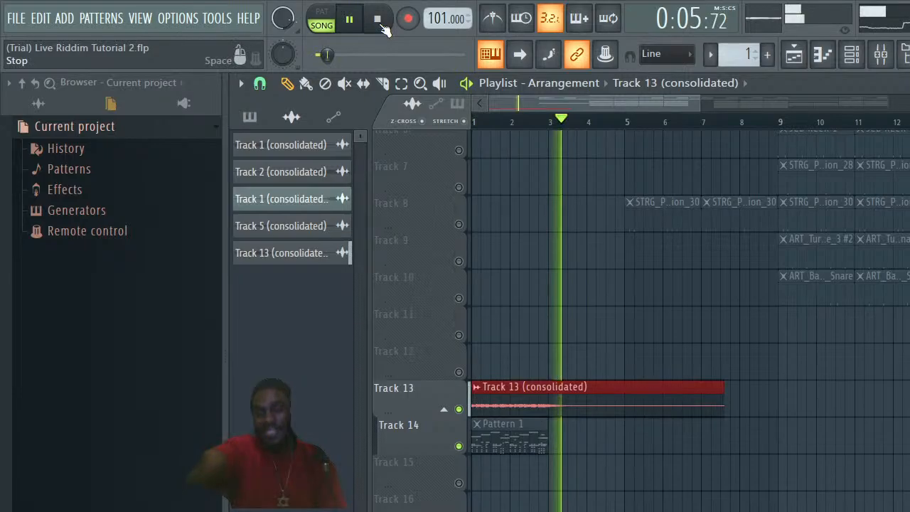
click(379, 23)
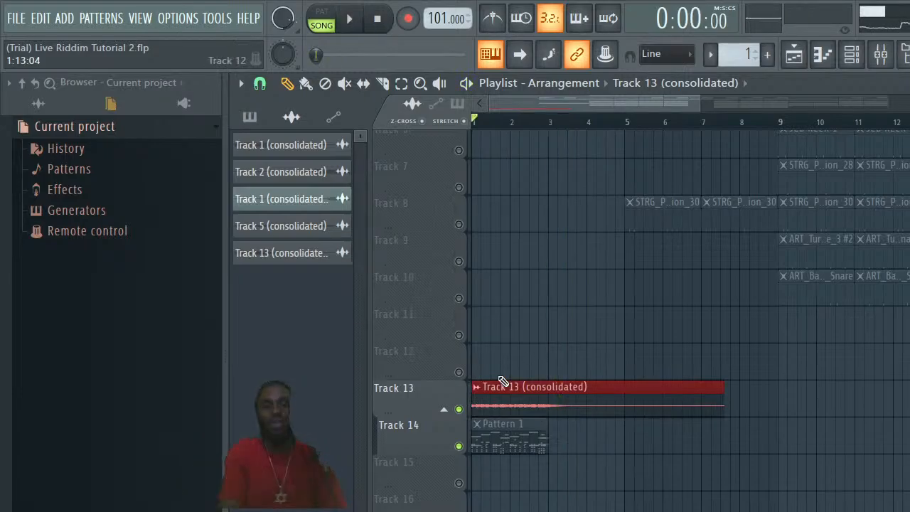
Reverse the consolidated Track 13 audio clip and set the playlist snap to 1/6 step
click(477, 389)
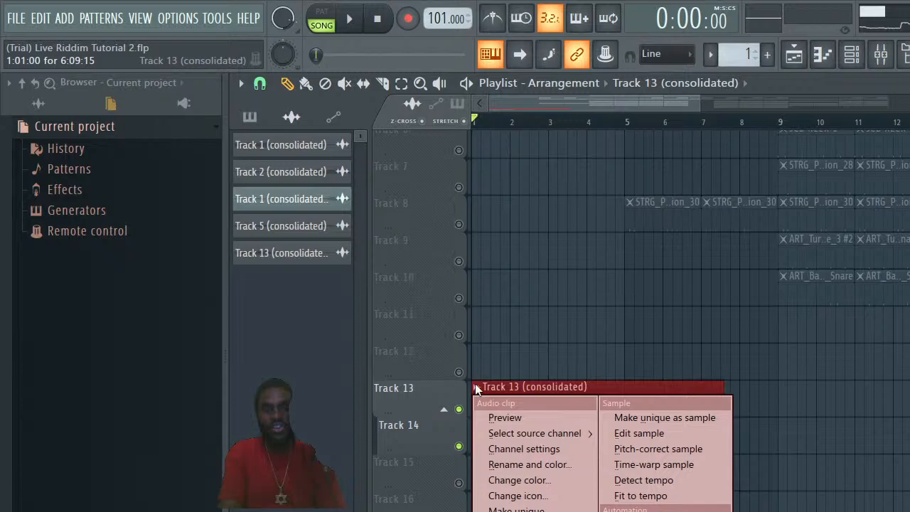
click(259, 83)
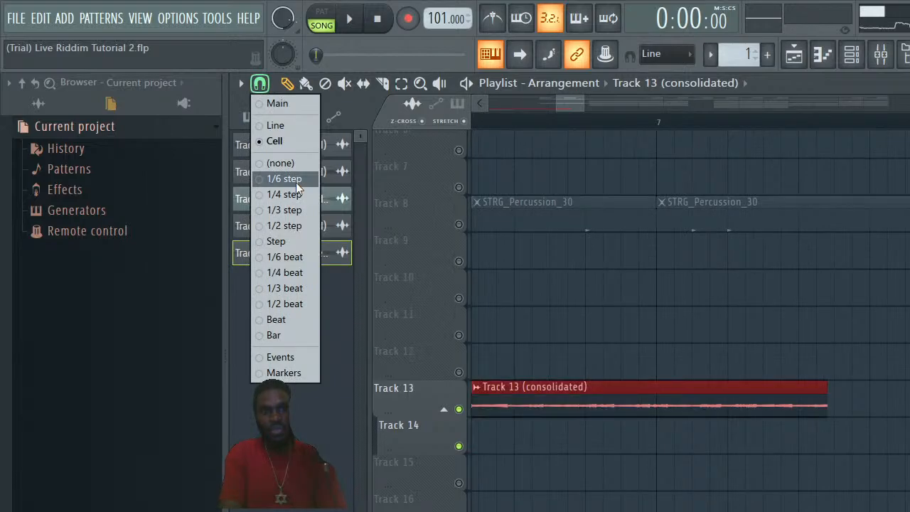
click(296, 179)
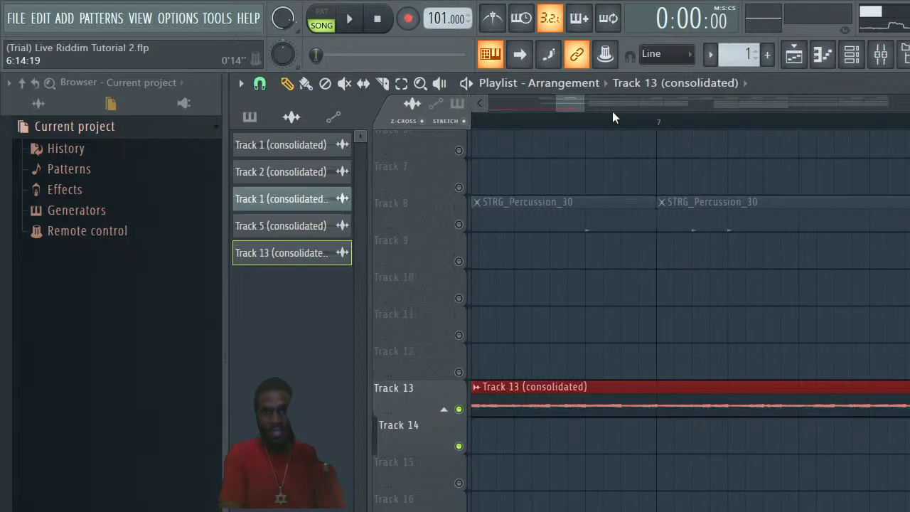
Move the reversed Track 13 clip along its track so that it ends at bar 9
drag(568, 103, 539, 102)
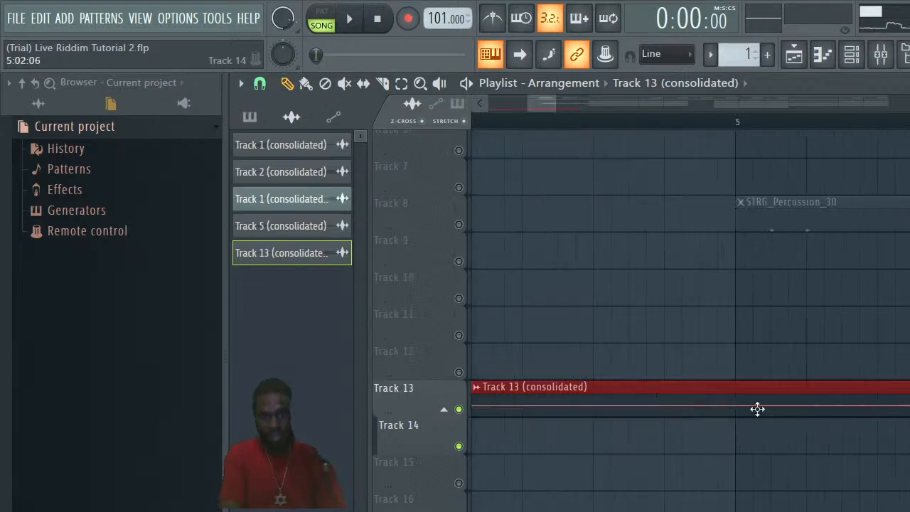
scroll(757, 409, down, 5)
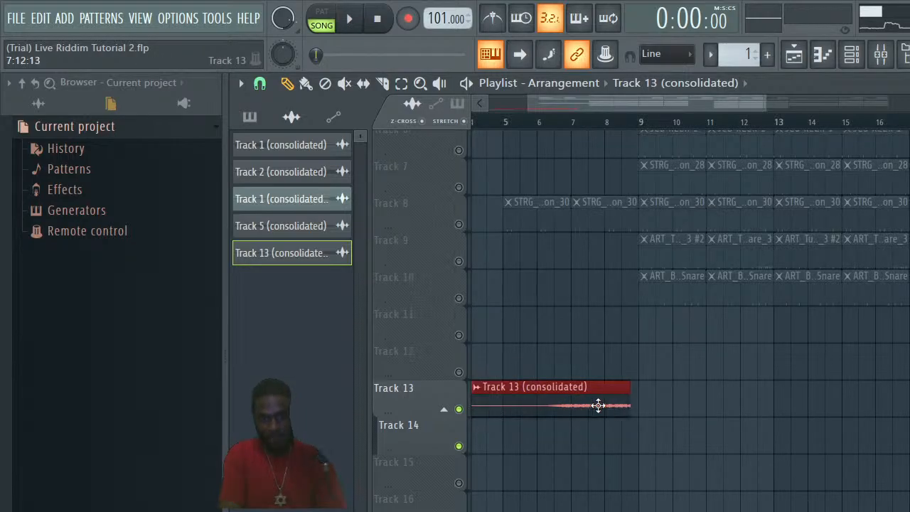
drag(598, 406, 603, 407)
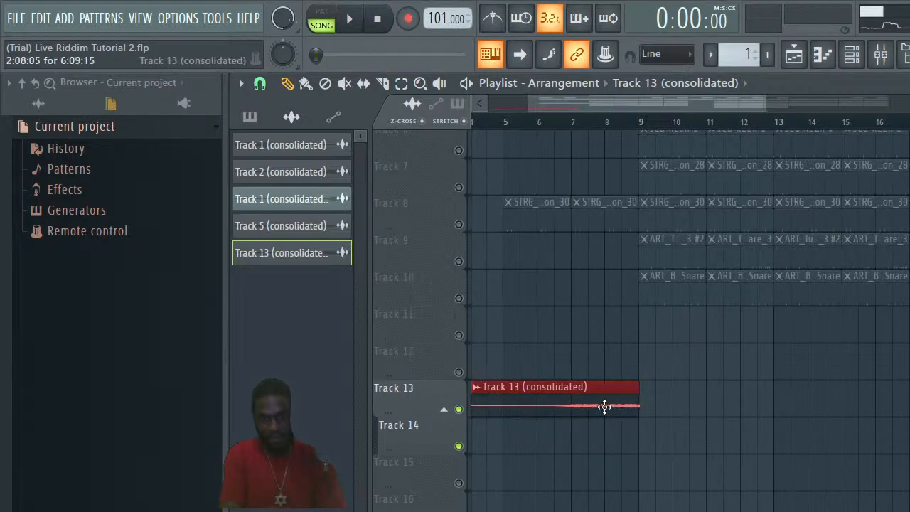
drag(764, 107, 593, 118)
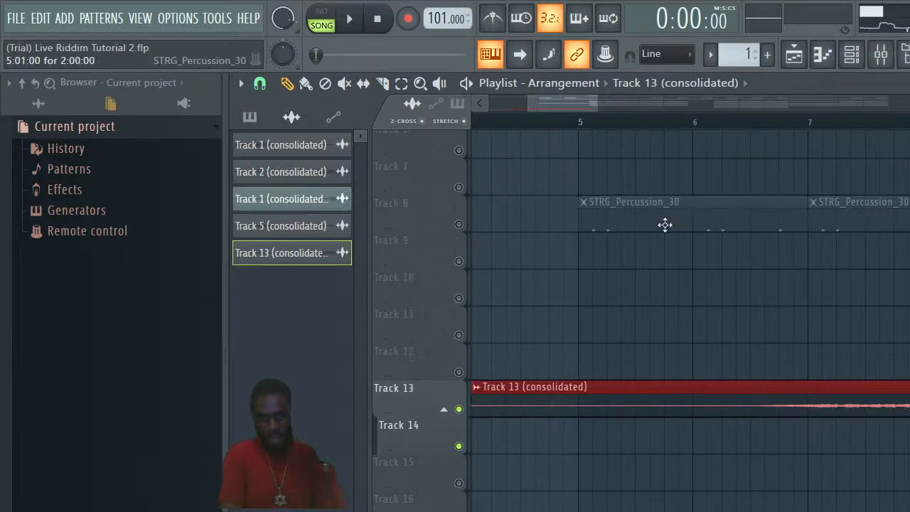
Slice the reversed Track 13 clip at bar 7 with the snap-to-grid setting adjusted
click(383, 84)
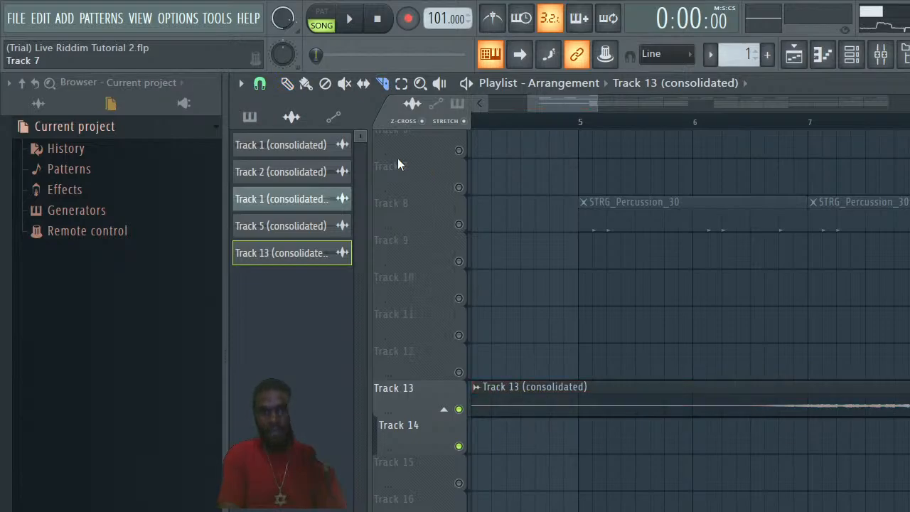
click(259, 83)
click(291, 141)
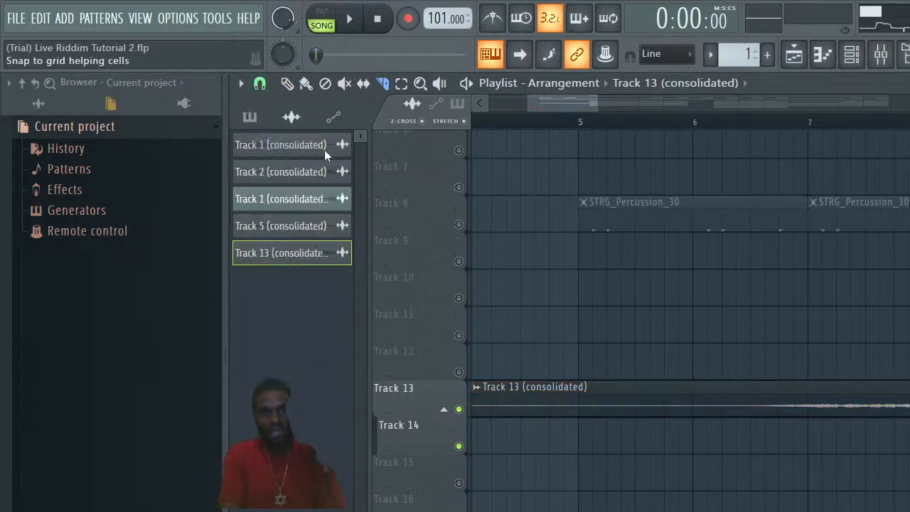
click(818, 418)
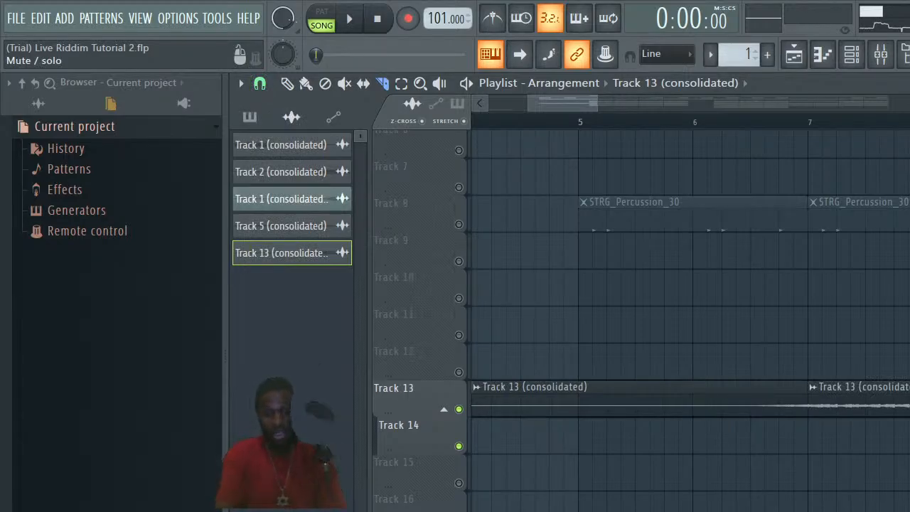
Switch to YouTube Studio, bring the stream preview to the live point, and return to FL Studio
key(super)
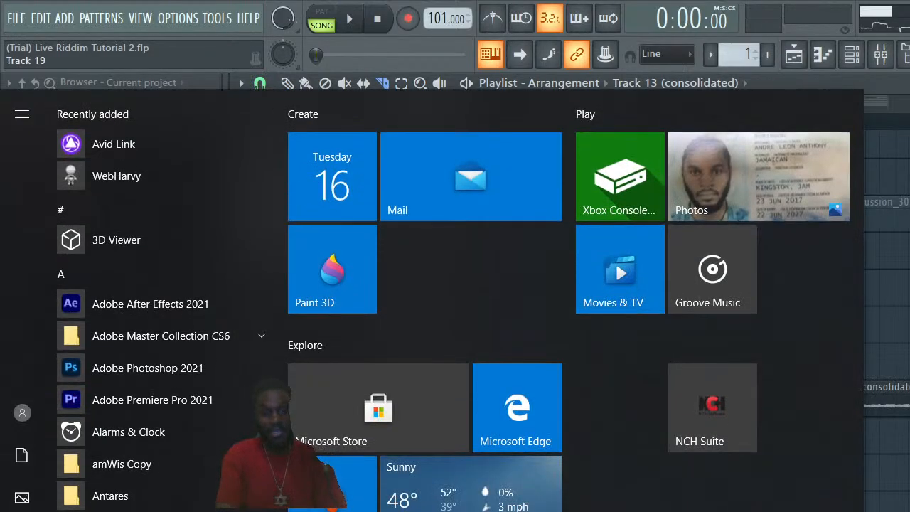
key(alt+Tab)
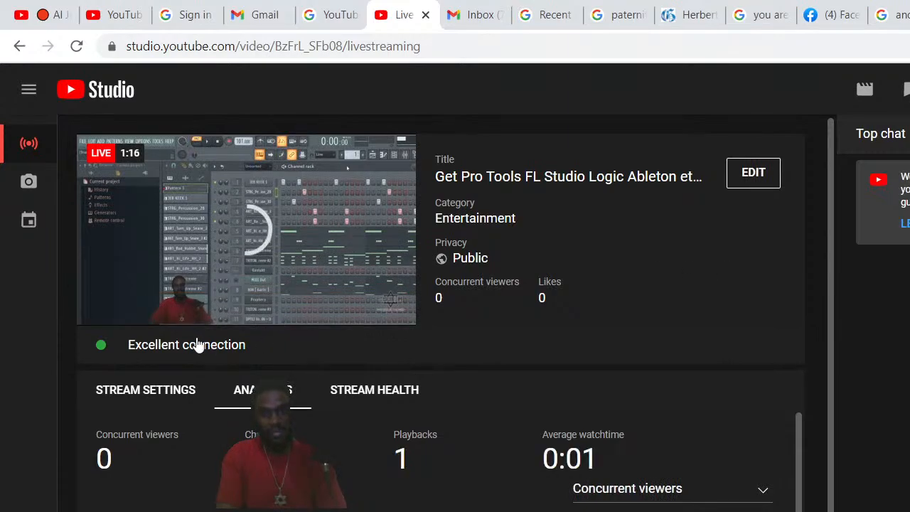
mouse_move(179, 297)
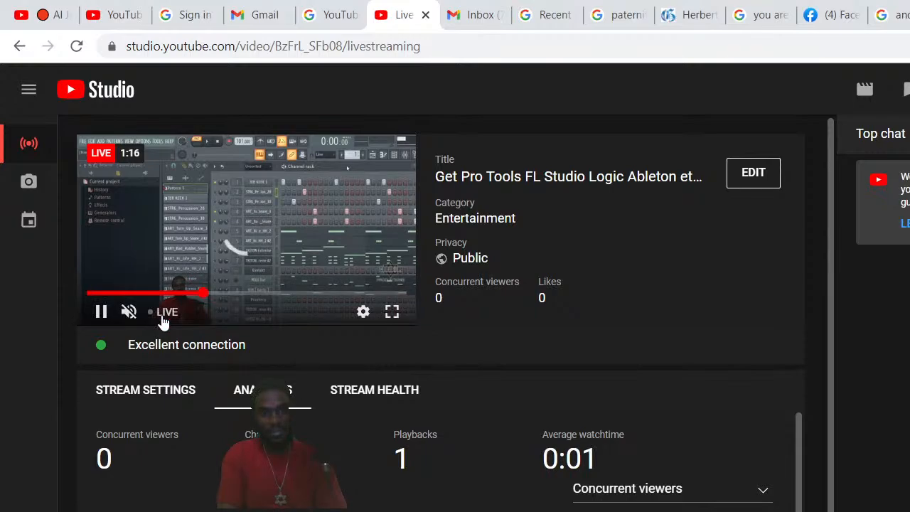
click(163, 314)
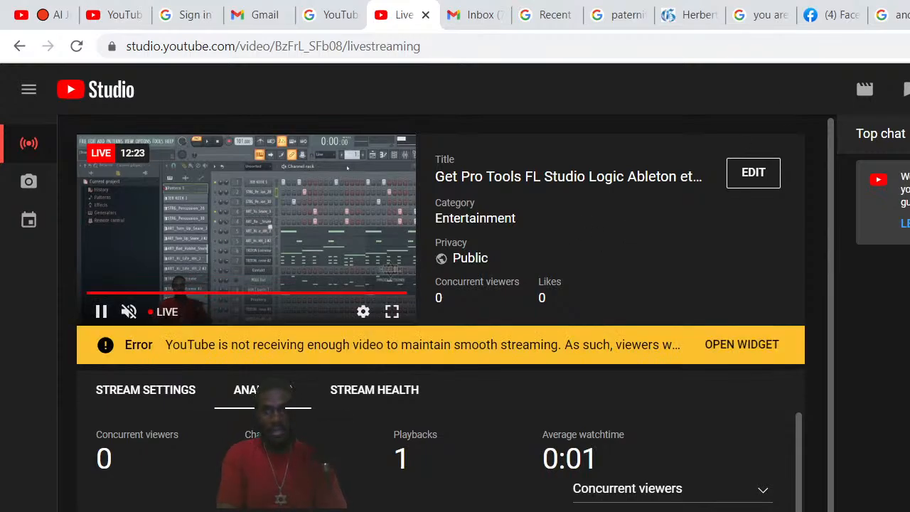
click(909, 8)
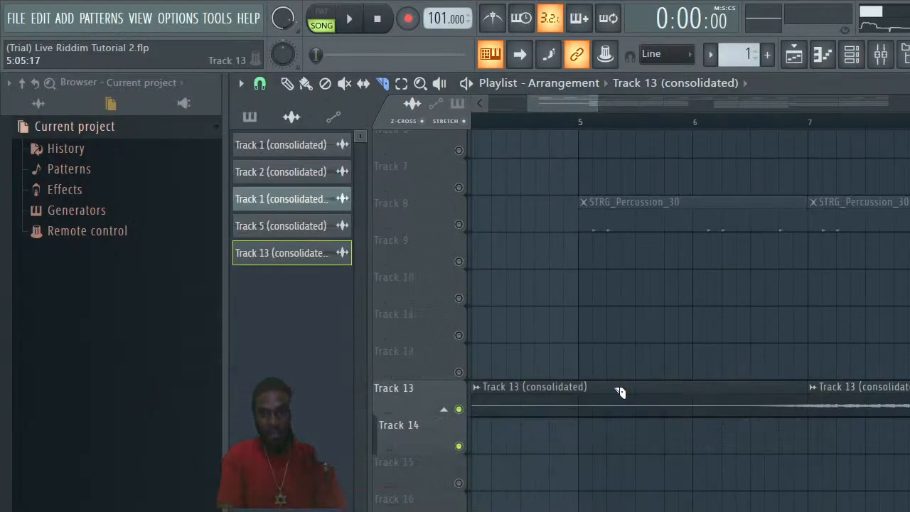
Delete the part of the sliced Track 13 clip before bar 7 and move the remaining piece to bar 1
click(325, 83)
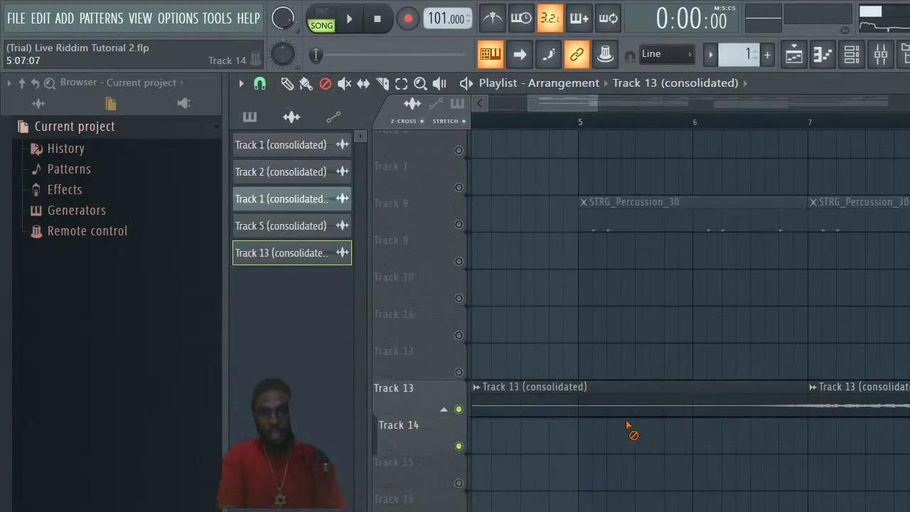
click(649, 411)
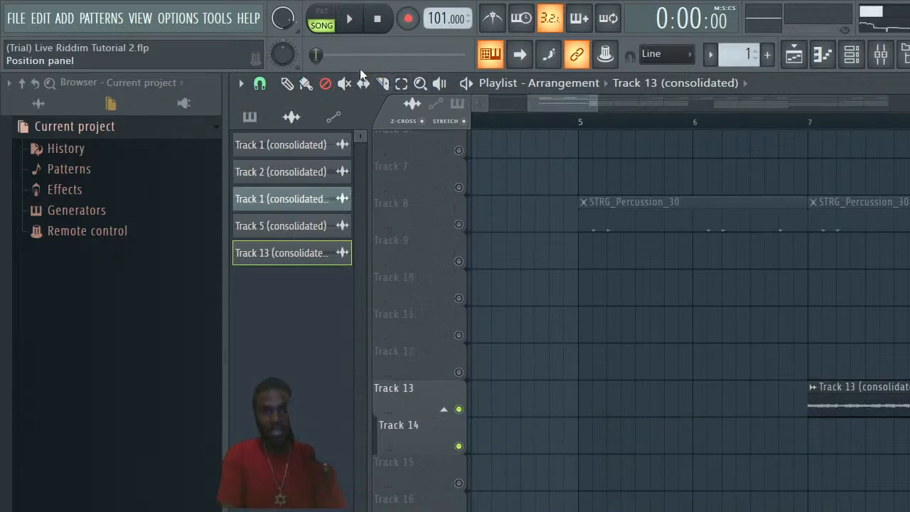
click(306, 84)
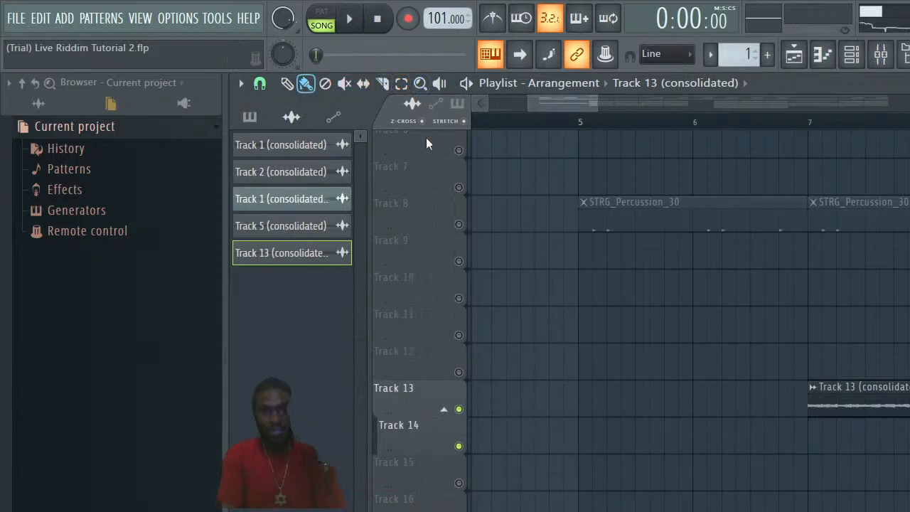
drag(858, 404, 299, 426)
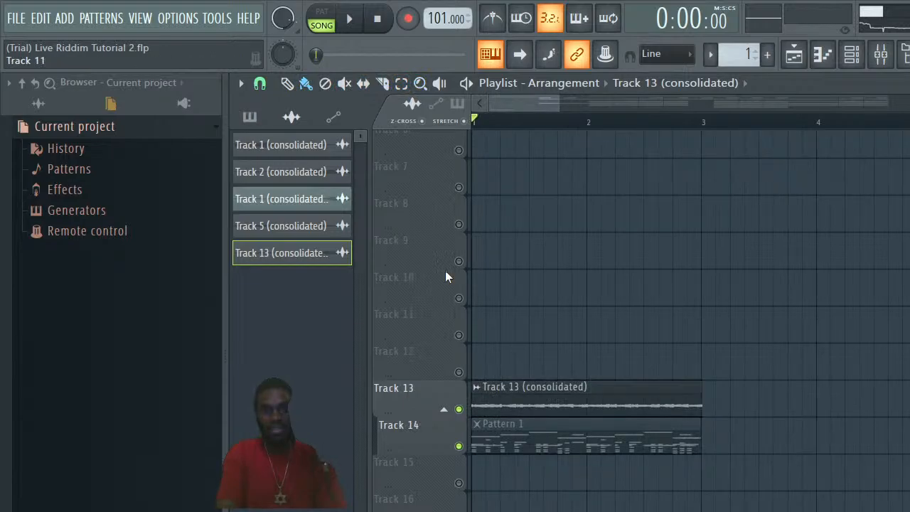
Play the reversed Track 13 clip from bar 1, stop playback, and delete the clip from the playlist
click(355, 20)
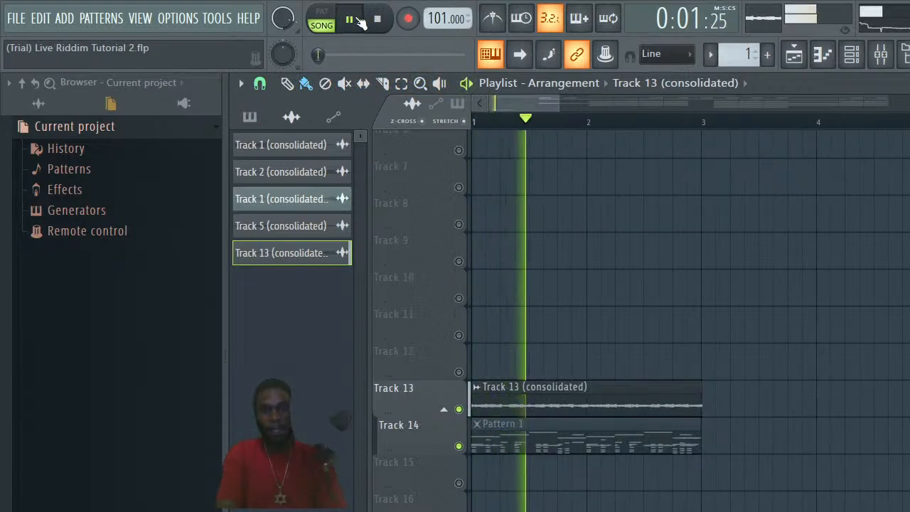
key(space)
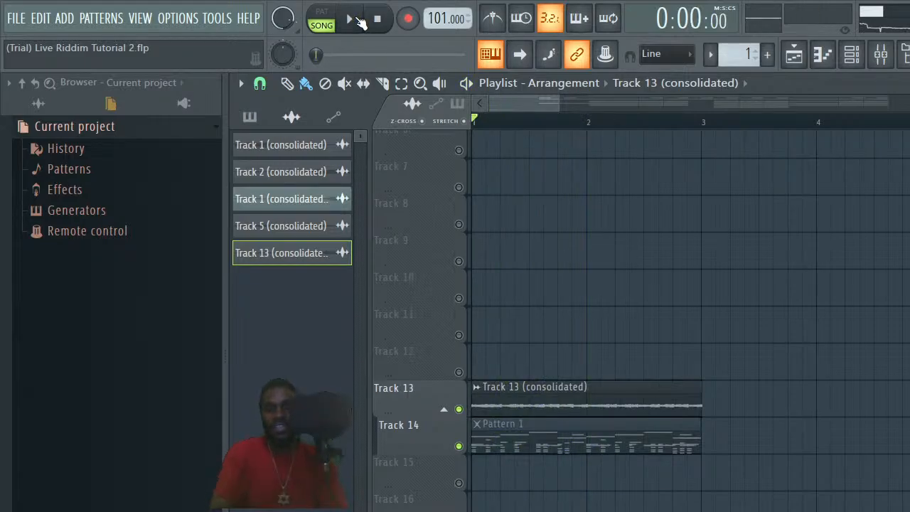
click(325, 83)
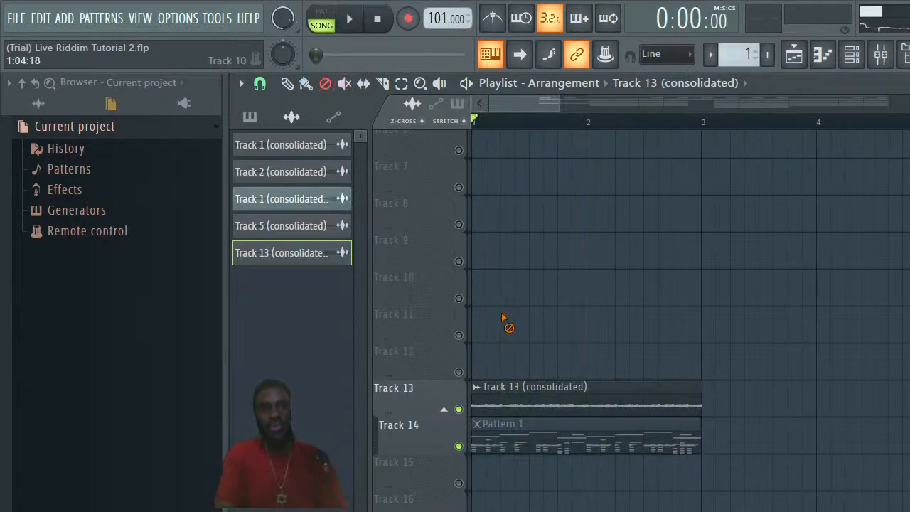
click(527, 402)
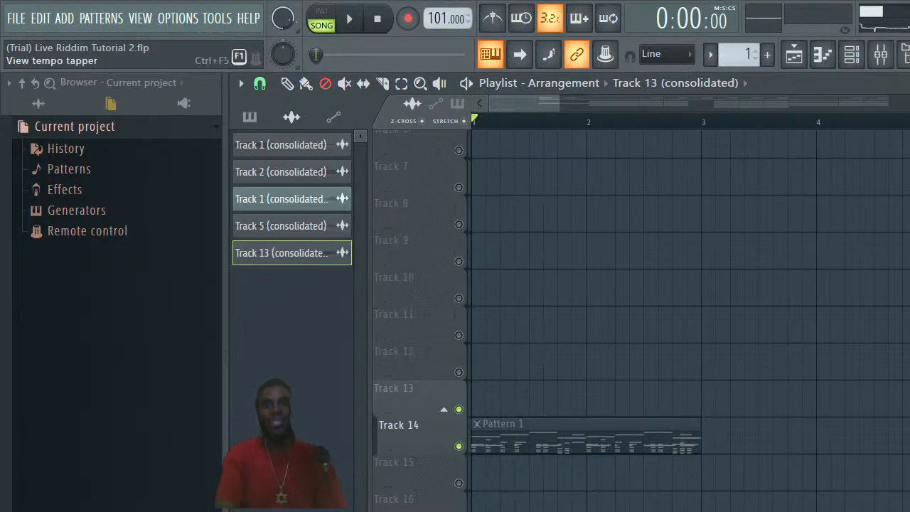
Switch to YouTube Studio and set the live stream's category to Howto & Style in its settings
click(909, 7)
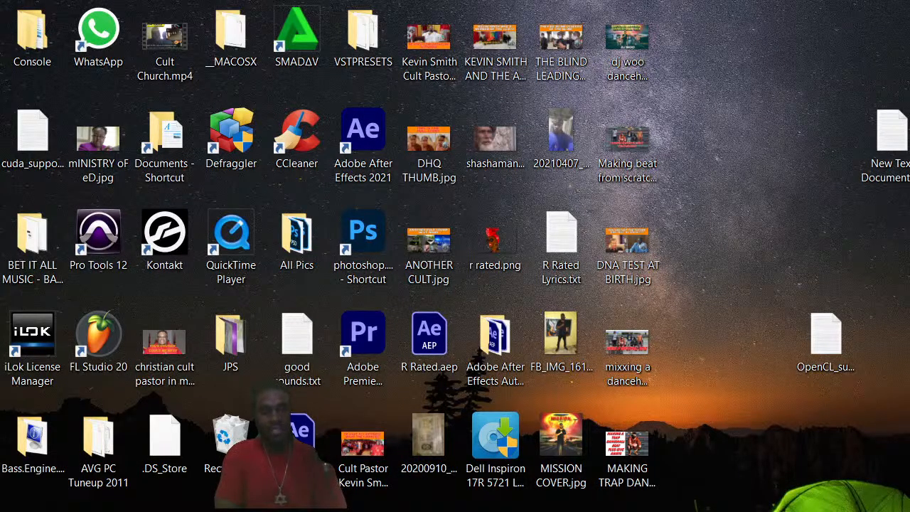
click(367, 511)
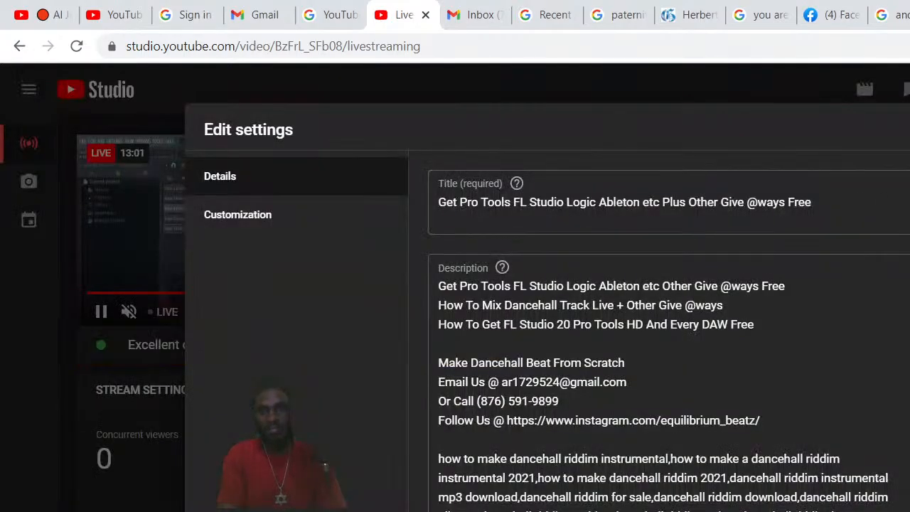
scroll(669, 331, down, 10)
scroll(684, 286, up, 1)
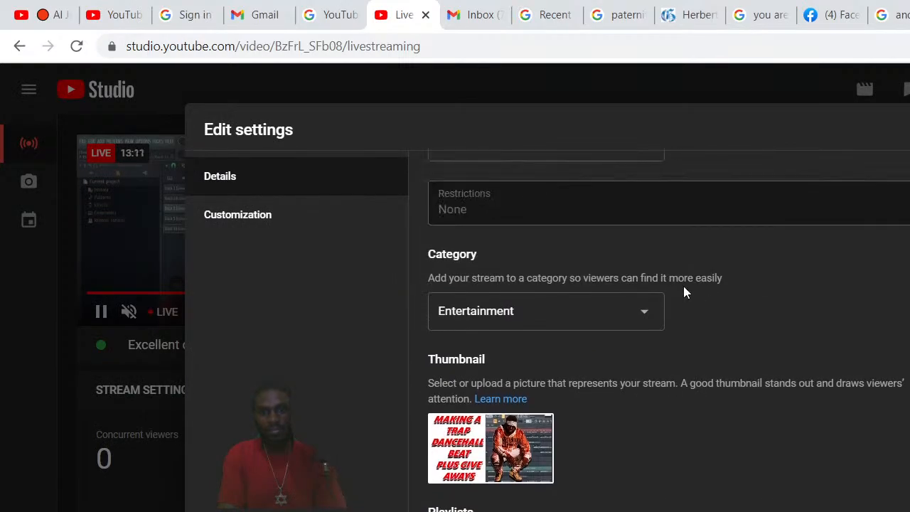
click(642, 322)
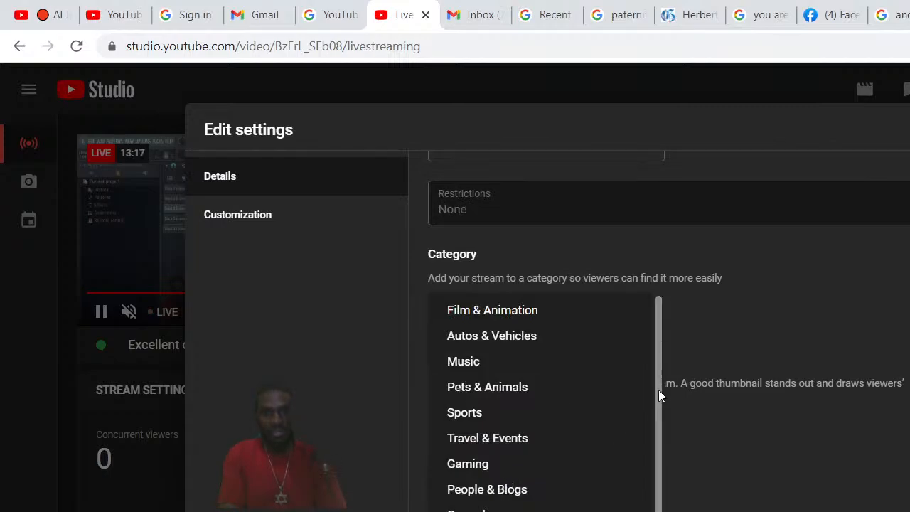
drag(658, 390, 659, 443)
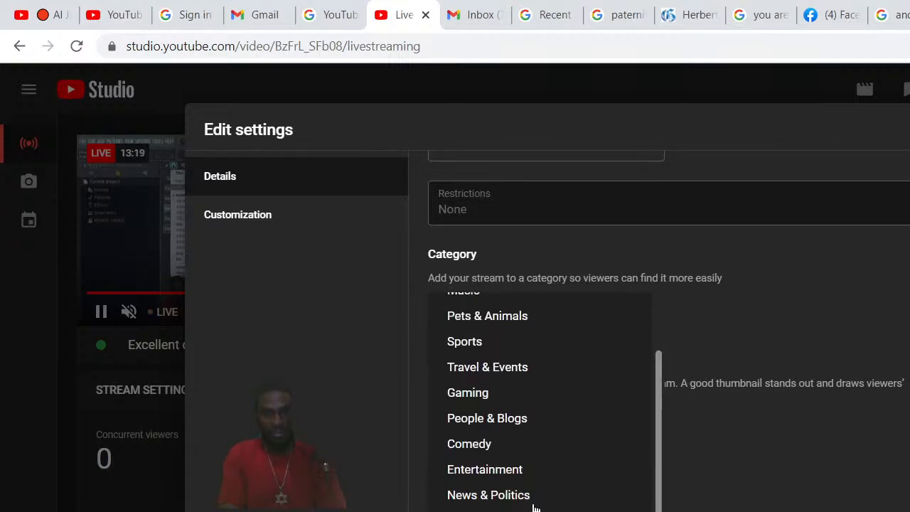
click(488, 511)
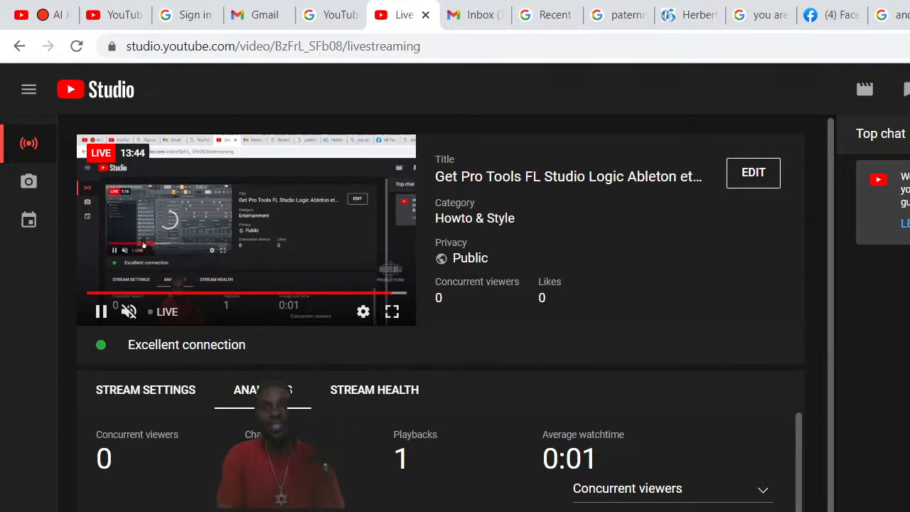
Return to FL Studio and examine the riddim's full playlist arrangement from Track 1 downward
key(super+d)
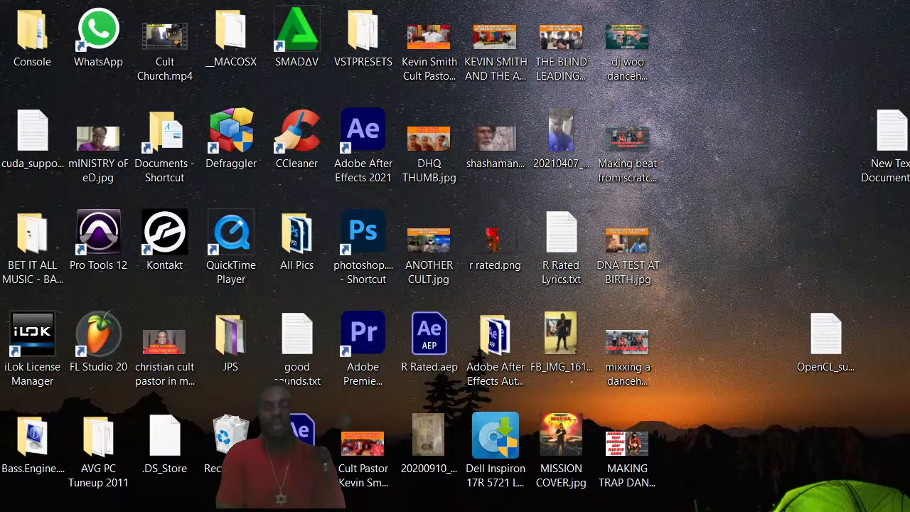
key(super+d)
key(alt+Tab)
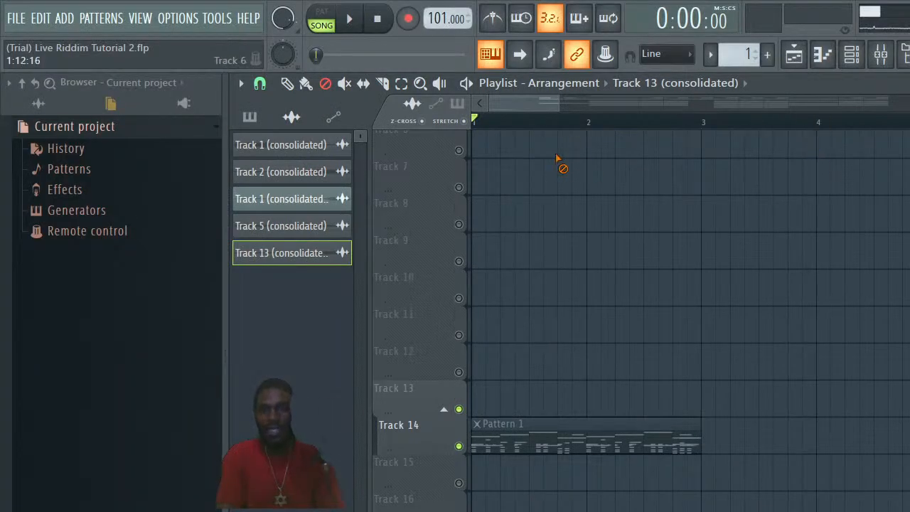
drag(560, 104, 909, 104)
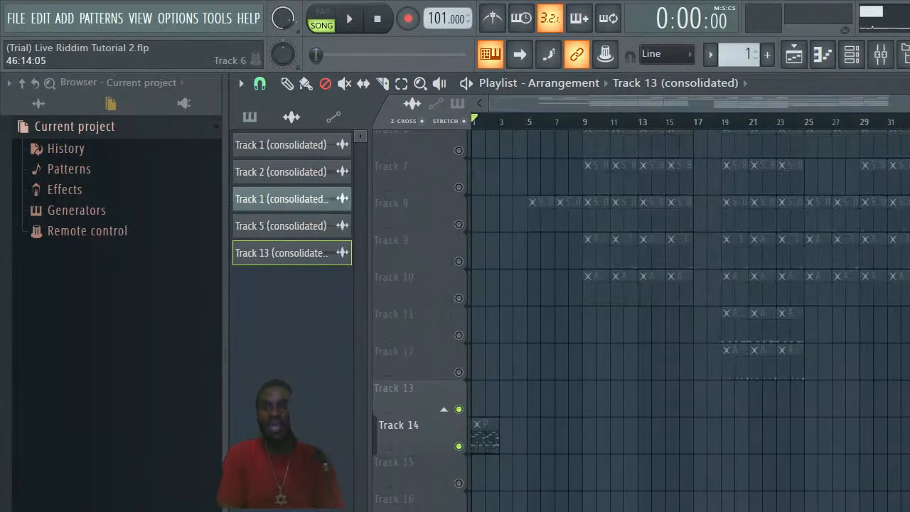
scroll(640, 320, up, 5)
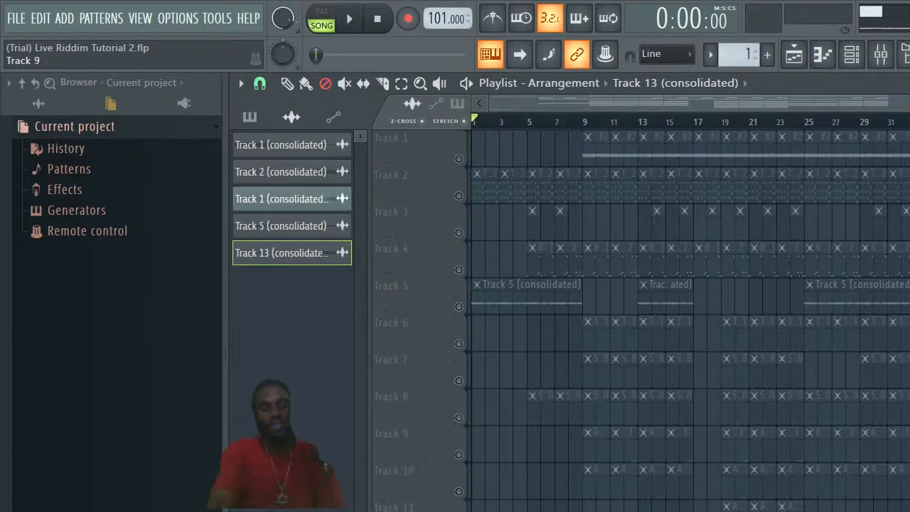
Switch to YouTube Studio, append "Jamaica" to the live stream's title, save the settings, and return to FL Studio
key(super)
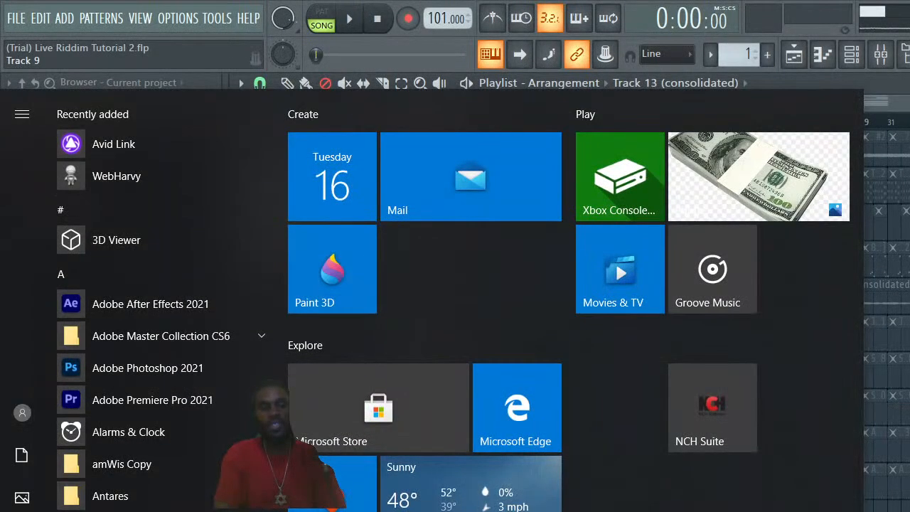
key(alt+Tab)
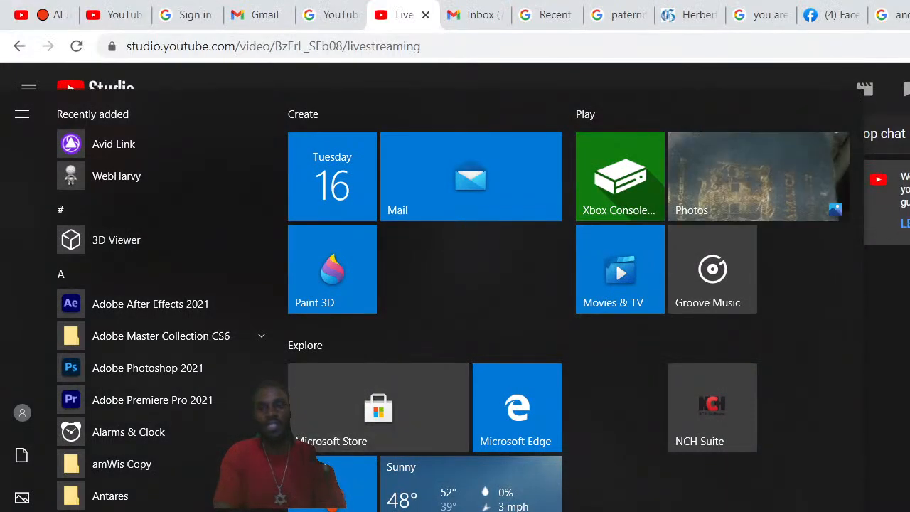
key(super)
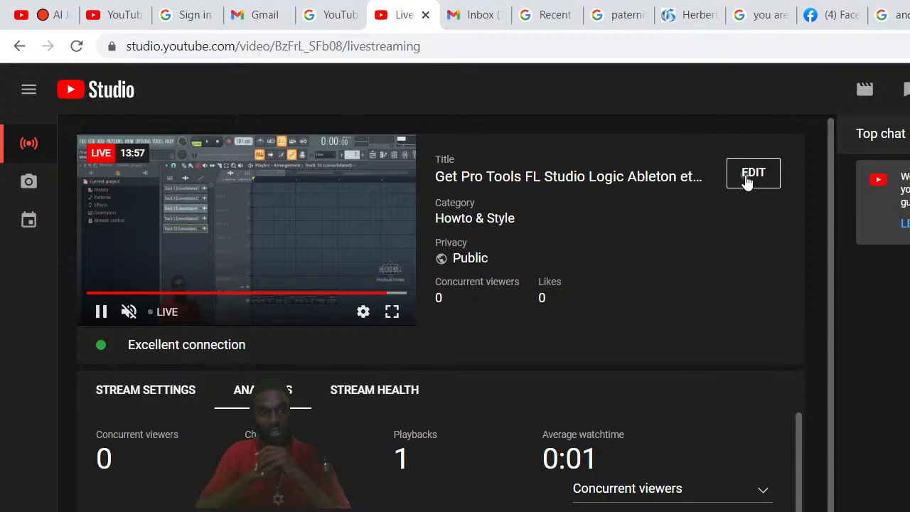
click(746, 178)
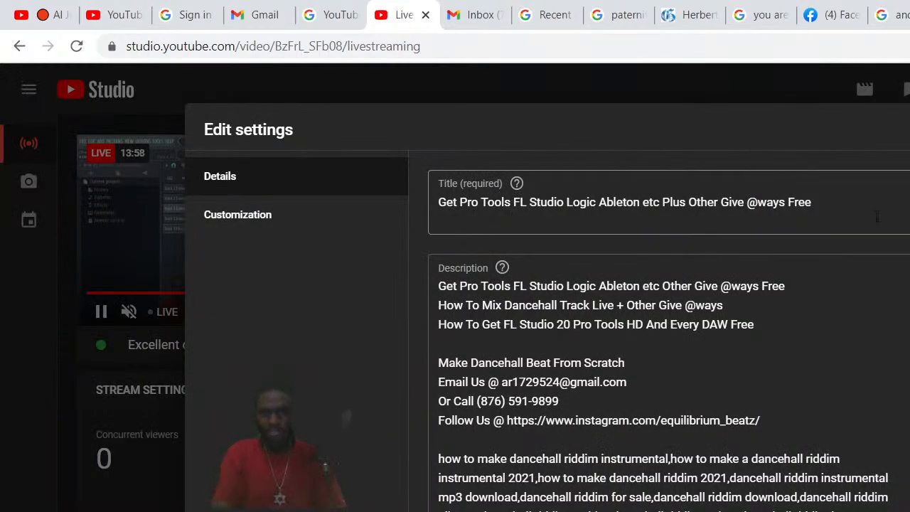
click(829, 202)
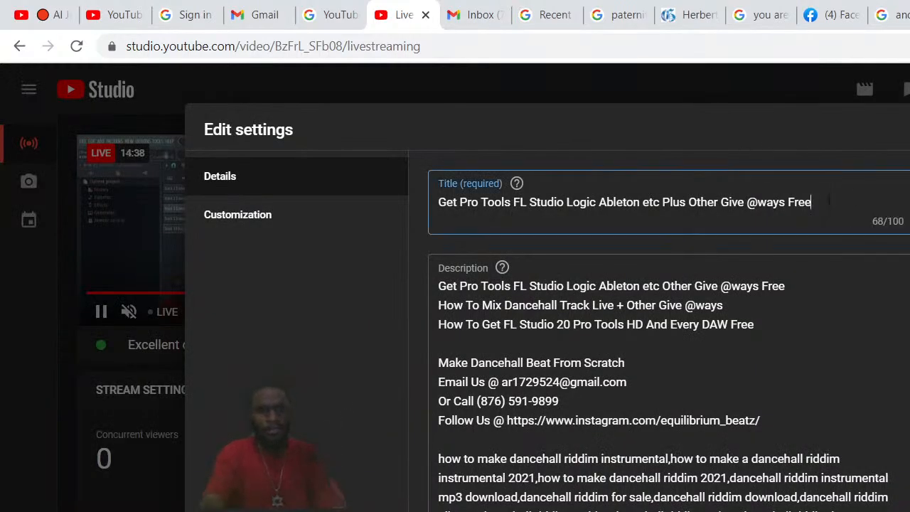
text(Jam)
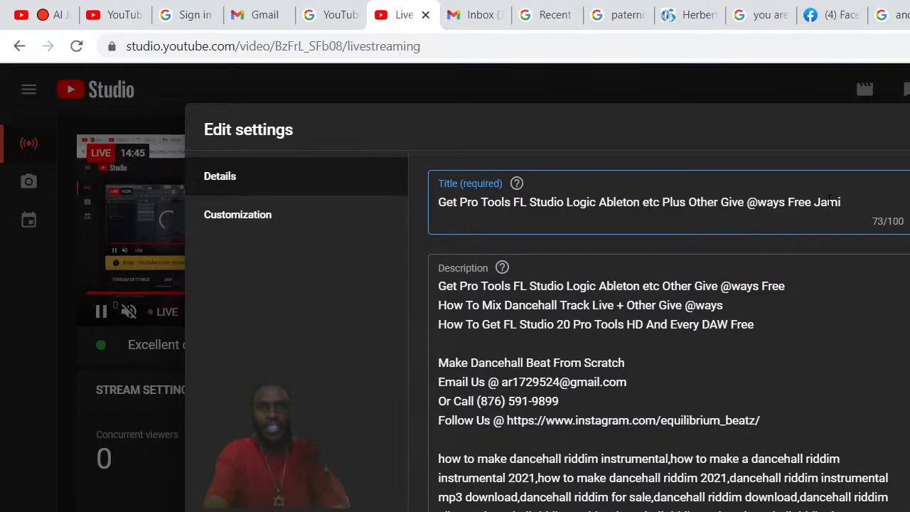
text(i)
text(a)
key(BackSpace)
key(BackSpace)
text(aica)
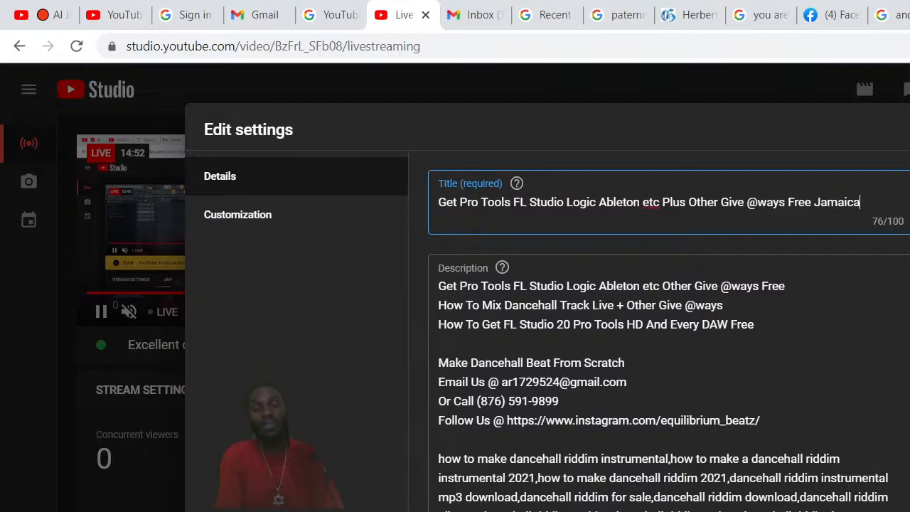
click(909, 511)
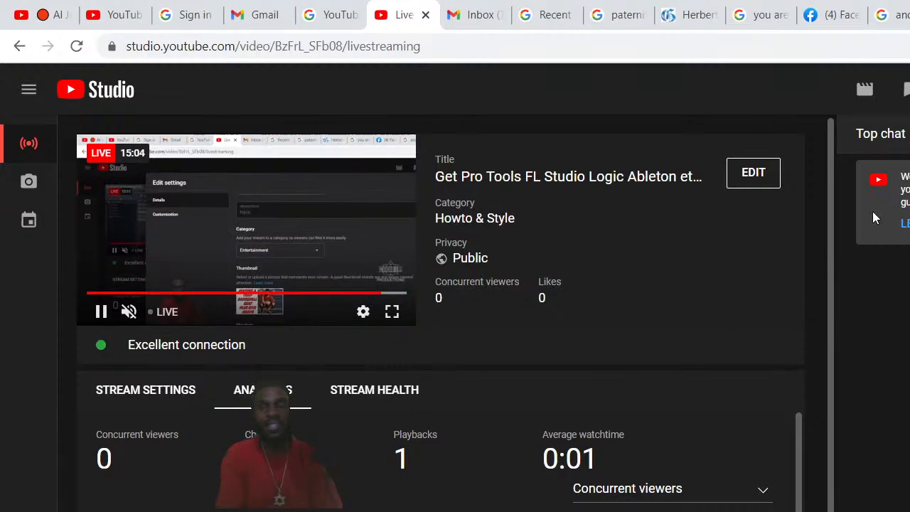
key(alt+Tab)
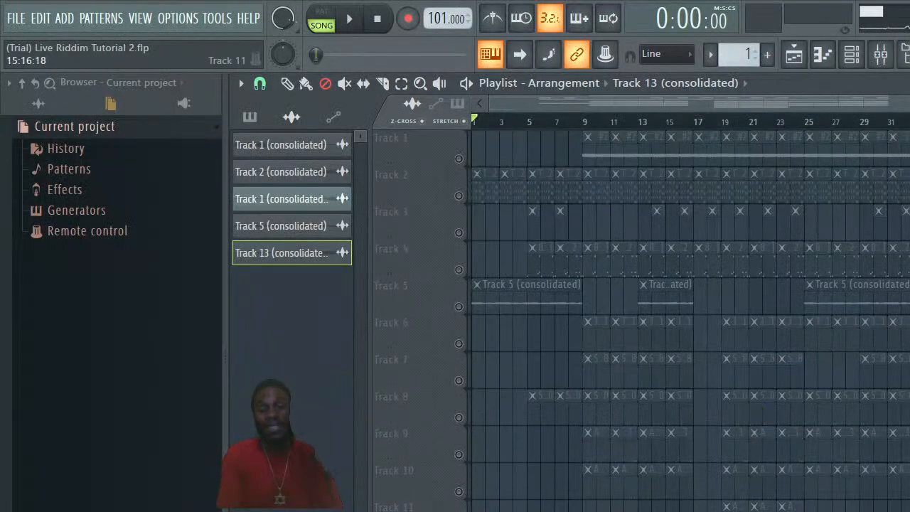
Delete Track 14 from the playlist and confirm the deletion
scroll(469, 397, down, 5)
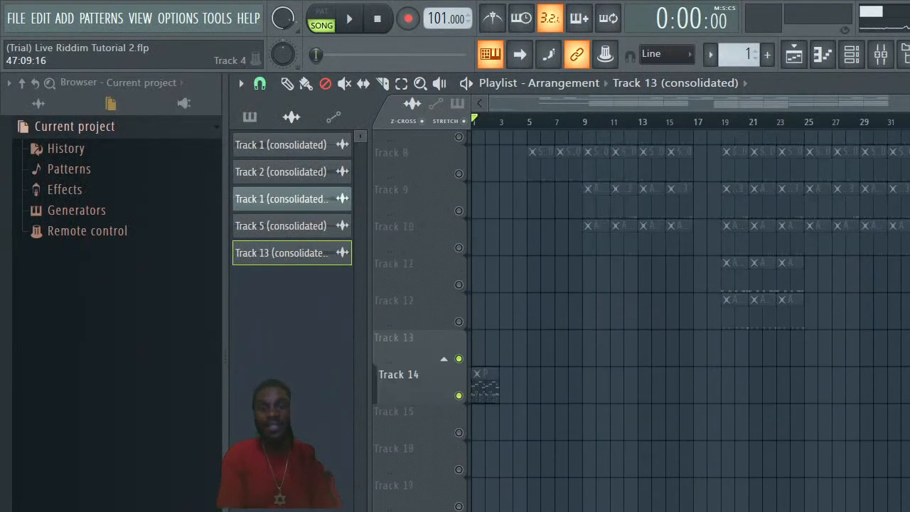
double_click(427, 406)
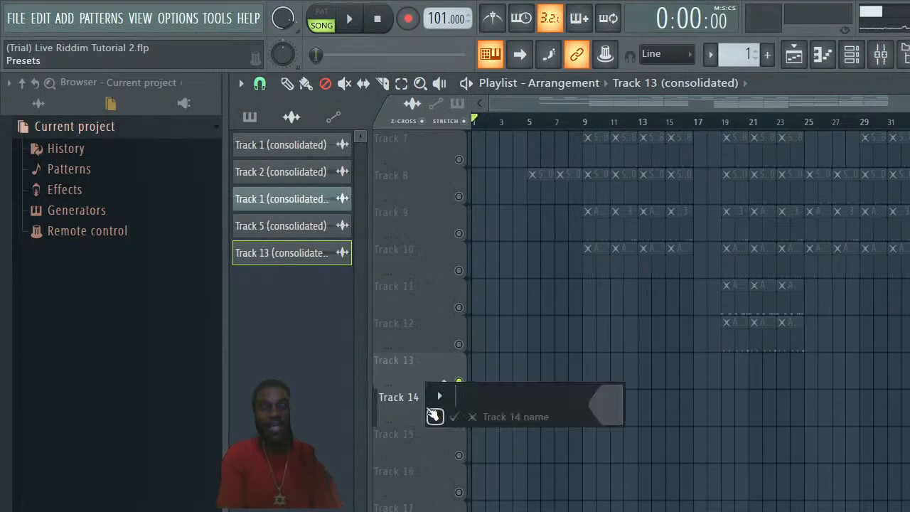
click(408, 409)
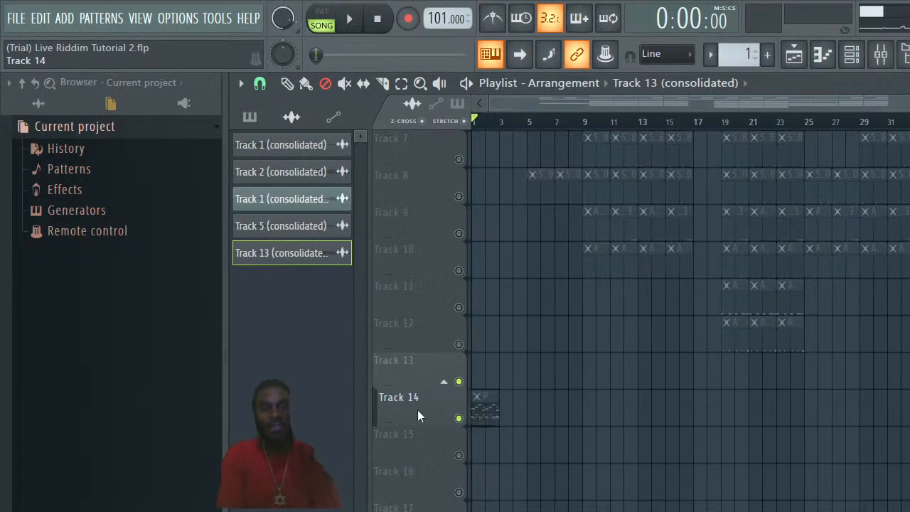
right_click(417, 409)
click(470, 511)
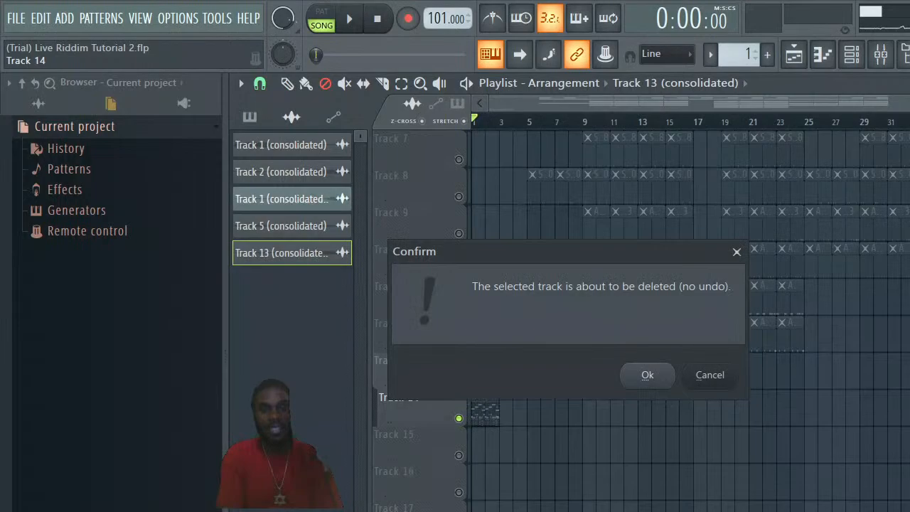
click(649, 378)
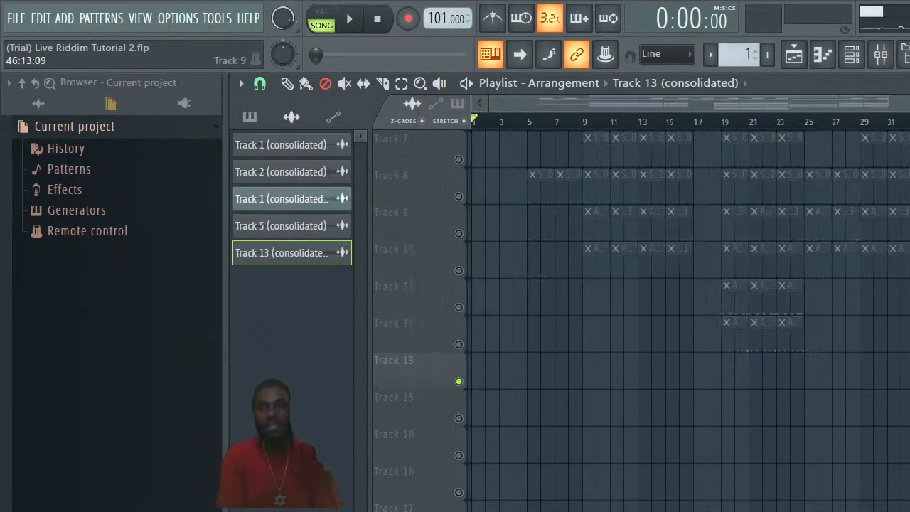
Unmute Track 1 in the playlist, play the song from bar 9, and stop playback
scroll(903, 227, up, 5)
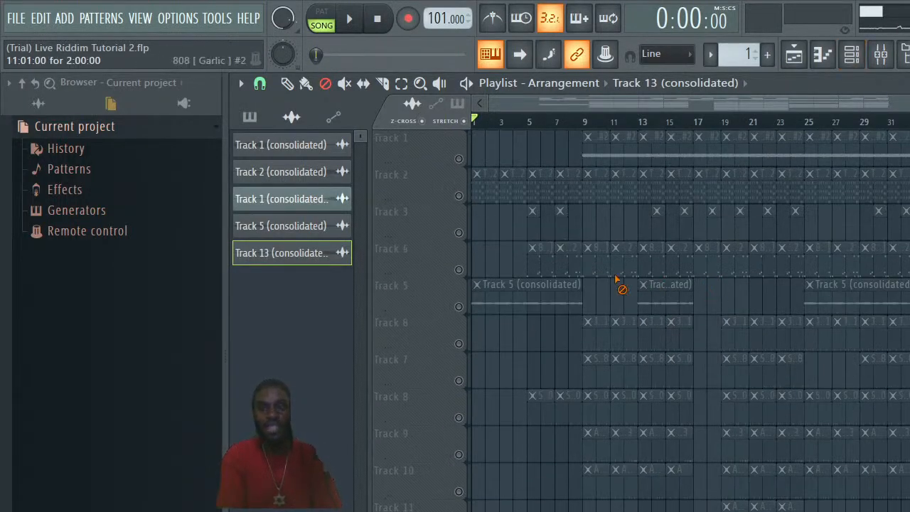
click(458, 161)
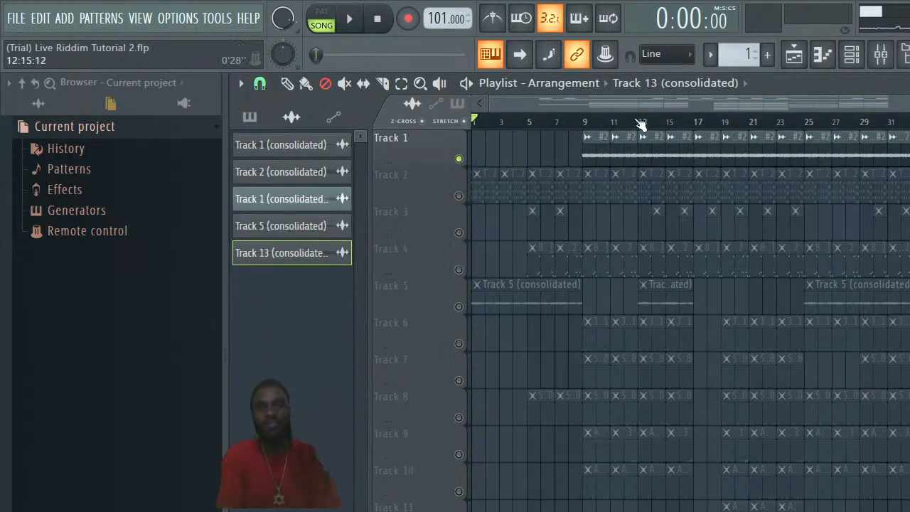
click(586, 121)
key(space)
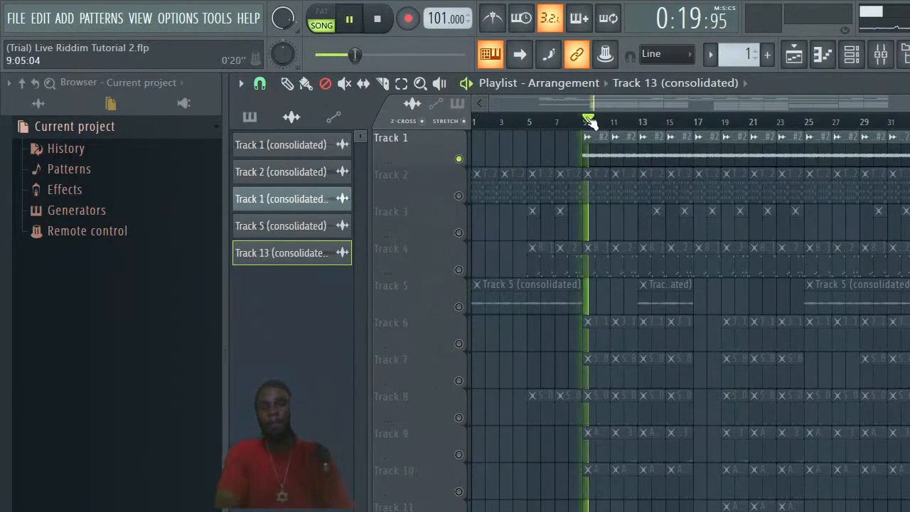
key(space)
Reactivate the other audio channels in the channel rack, mute the Track 13 channel, and show the Unsorted channel group
click(852, 54)
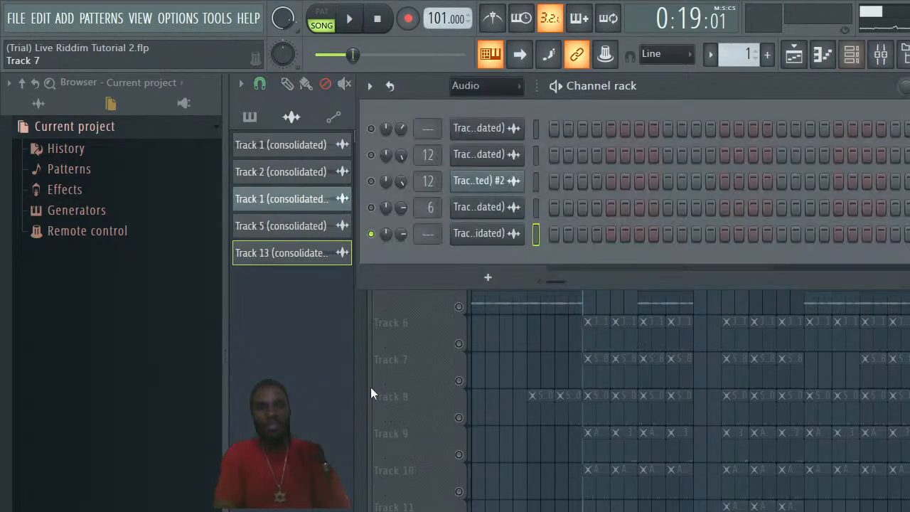
right_click(372, 234)
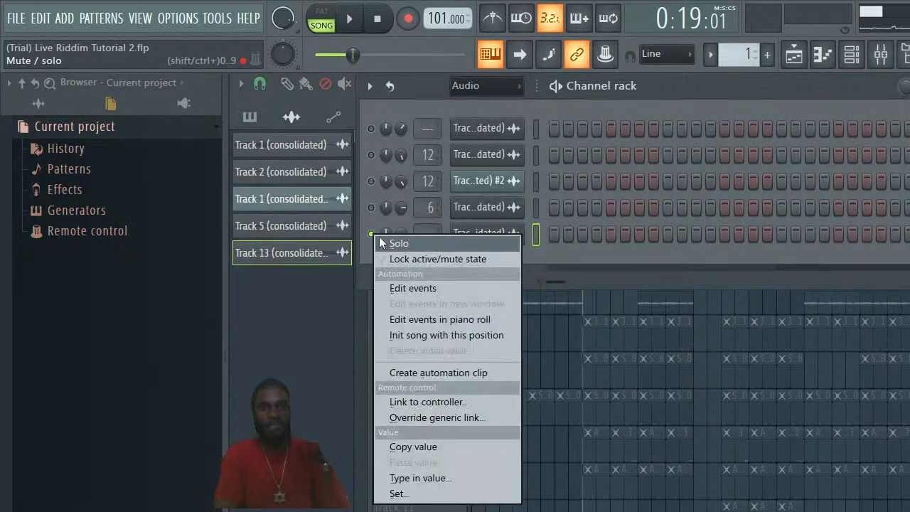
click(379, 239)
right_click(370, 234)
click(389, 243)
click(371, 234)
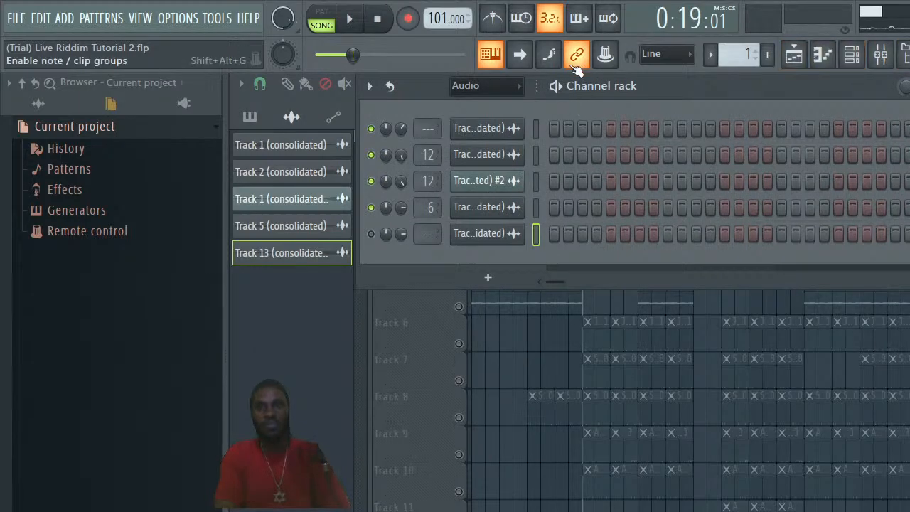
click(505, 87)
click(502, 141)
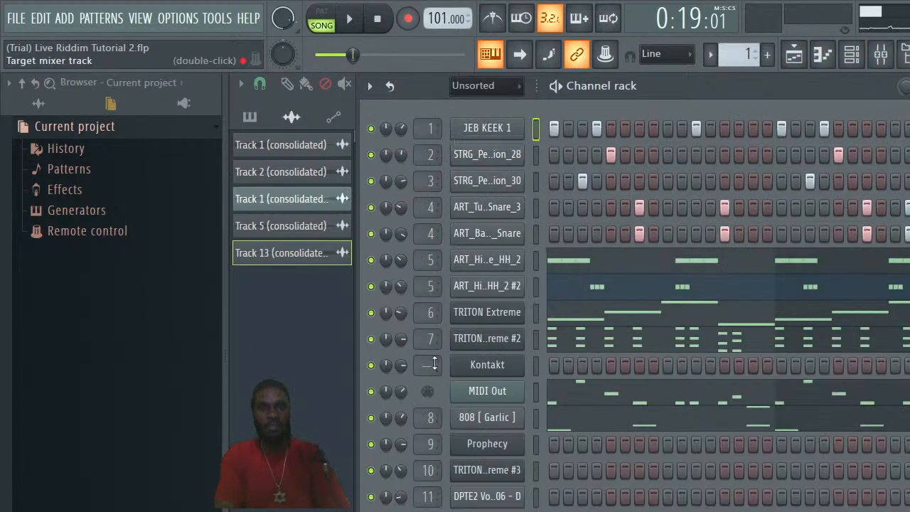
Mute the 808 [ Garlic ] and MIDI Out channels, play the song from bar 9 with the playlist shown, and stop
click(370, 418)
click(371, 391)
key(space)
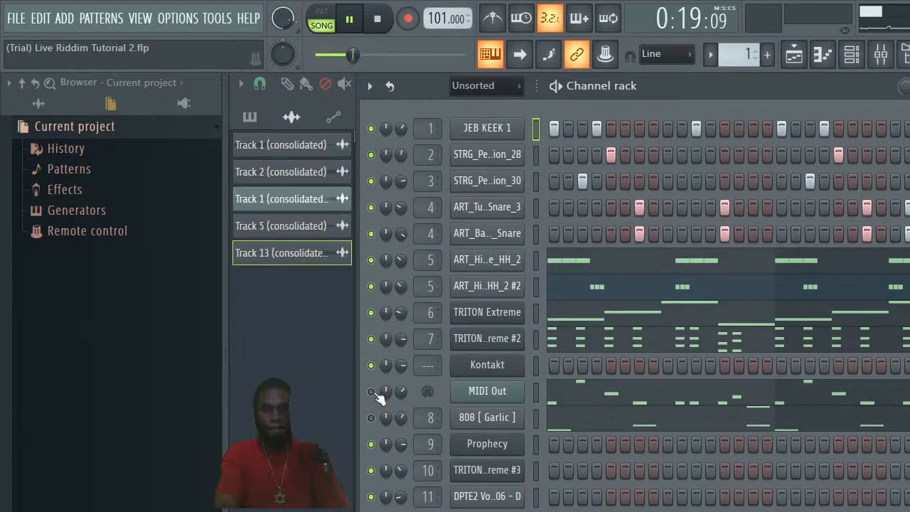
click(794, 55)
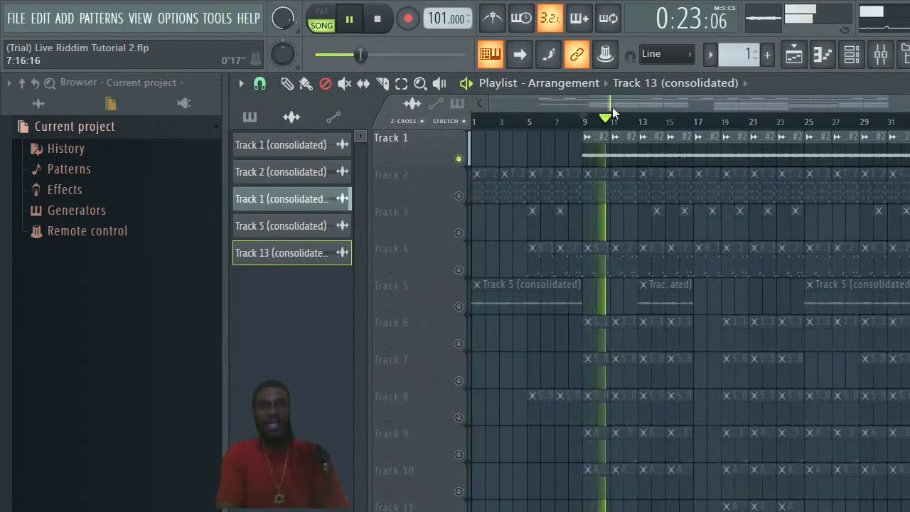
key(space)
Solo the TRITON Extreme #2 channel in the channel rack and open its notes in the piano roll
click(857, 62)
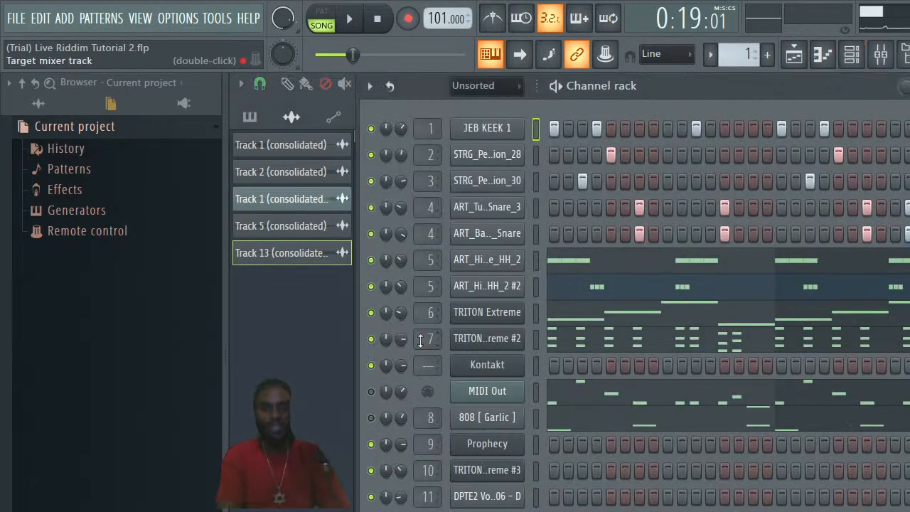
right_click(368, 342)
click(394, 354)
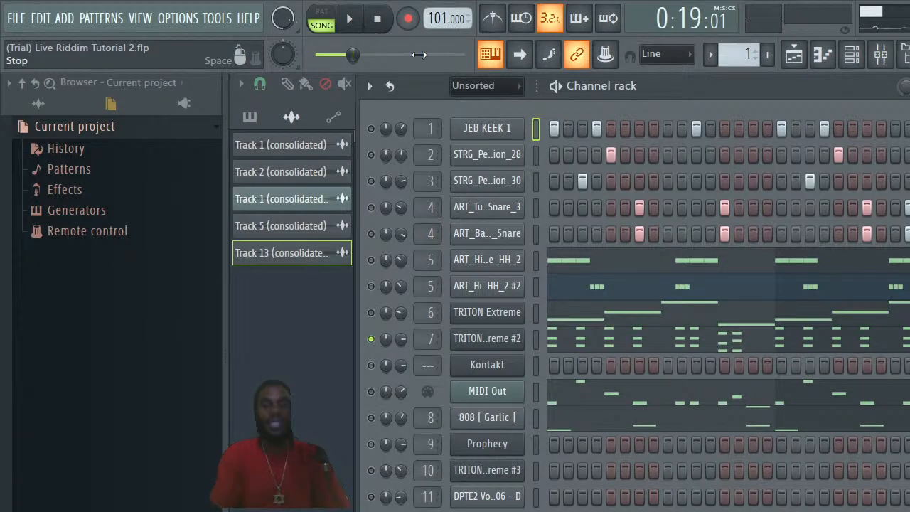
click(580, 345)
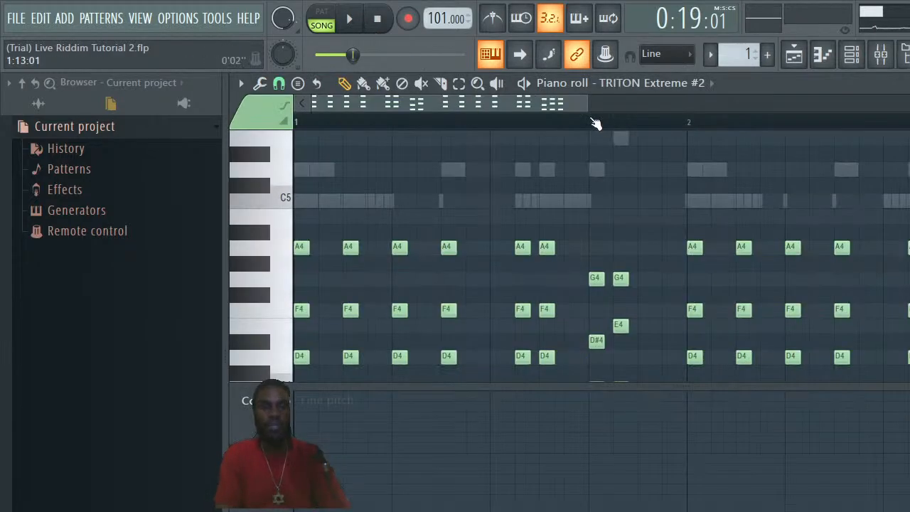
Sound the D4 key repeatedly, followed by the F4 and A4 notes of the first chord in the piano roll
scroll(569, 256, down, 2)
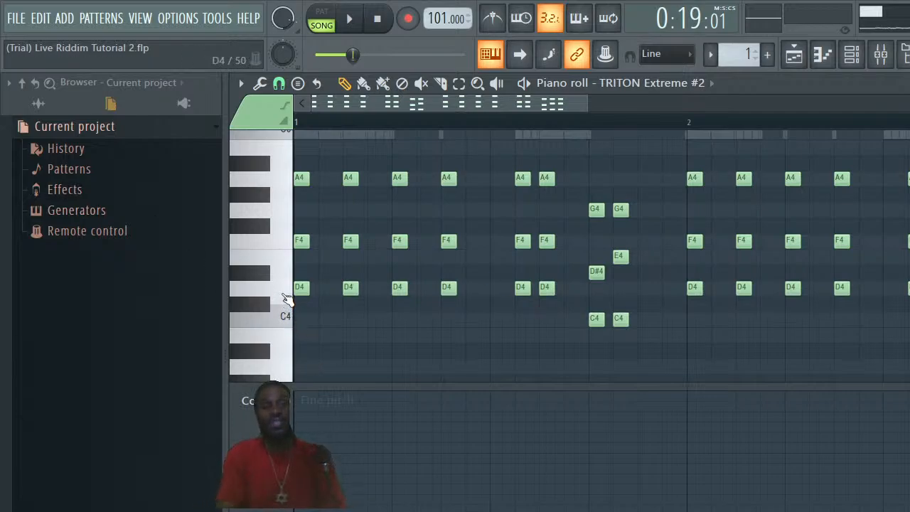
click(284, 297)
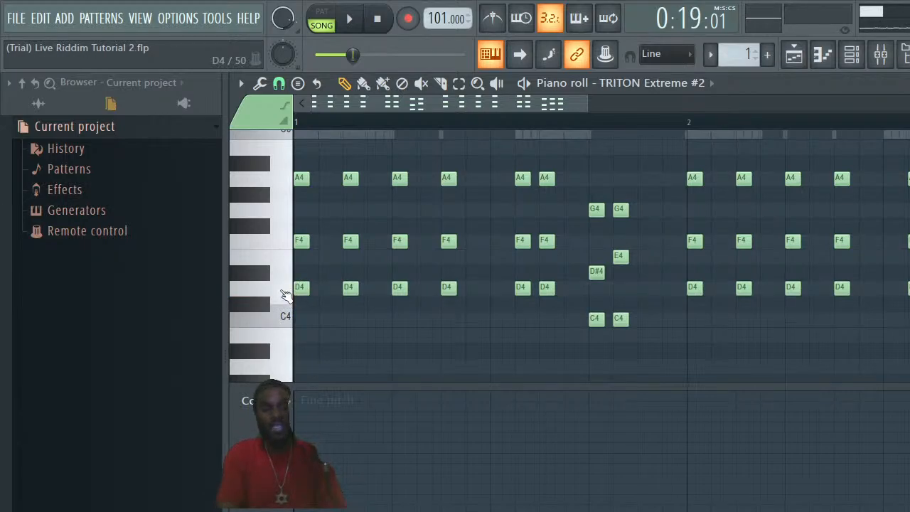
click(283, 296)
click(285, 295)
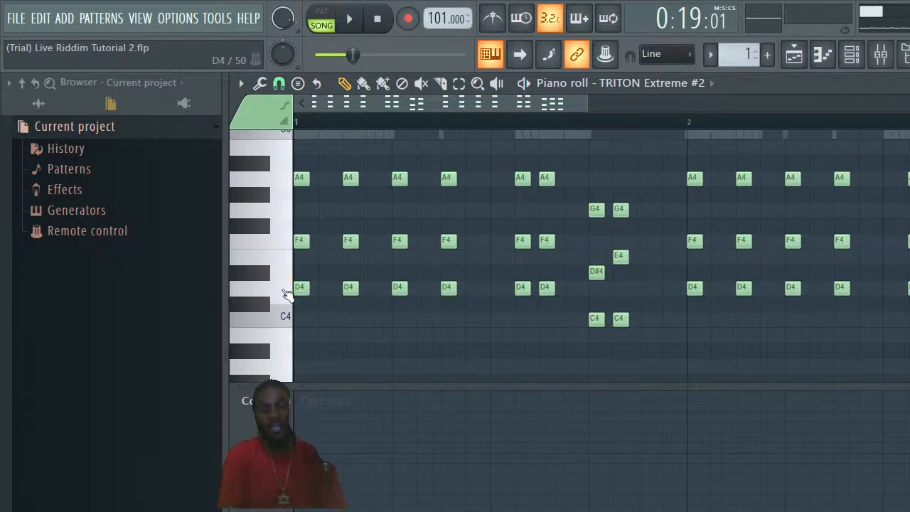
click(285, 296)
click(285, 295)
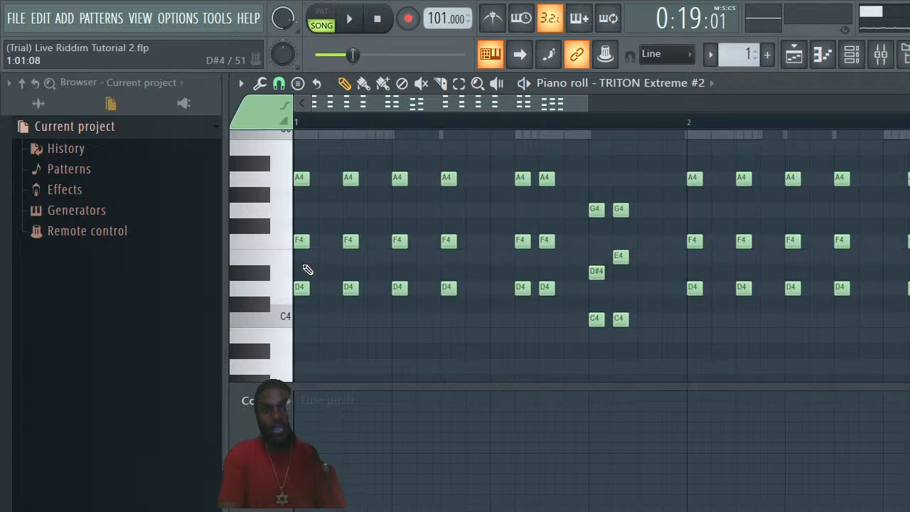
click(299, 242)
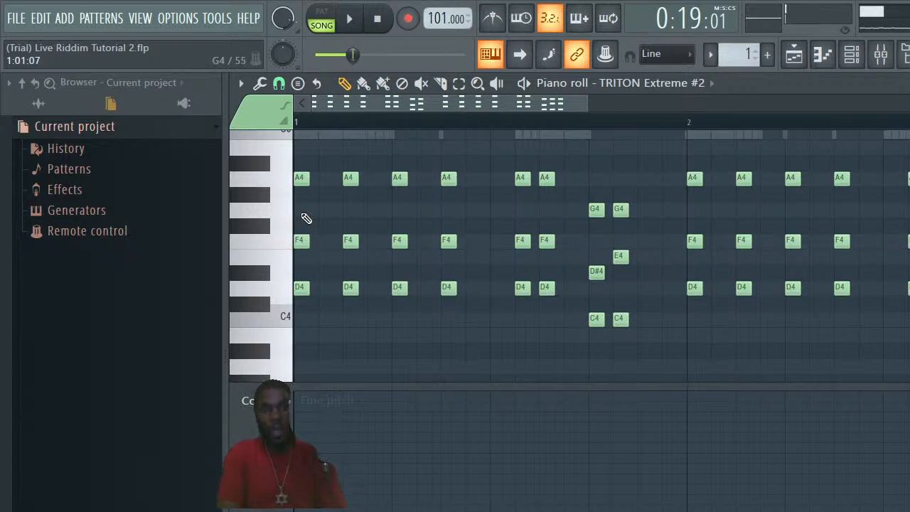
click(299, 178)
mouse_move(303, 242)
mouse_down()
mouse_move(301, 224)
mouse_move(299, 242)
mouse_up()
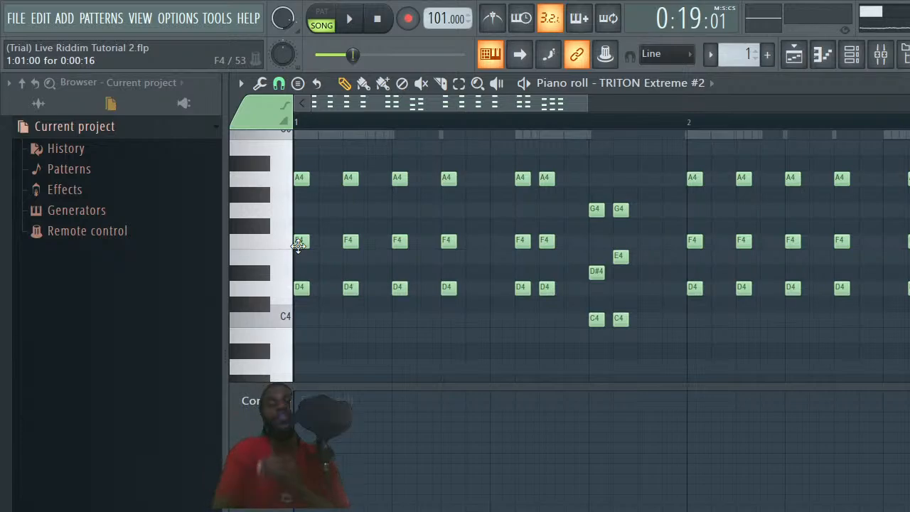
Add a C5 note above the first D4-F4-A4 chord at the start of bar 1
scroll(601, 256, up, 5)
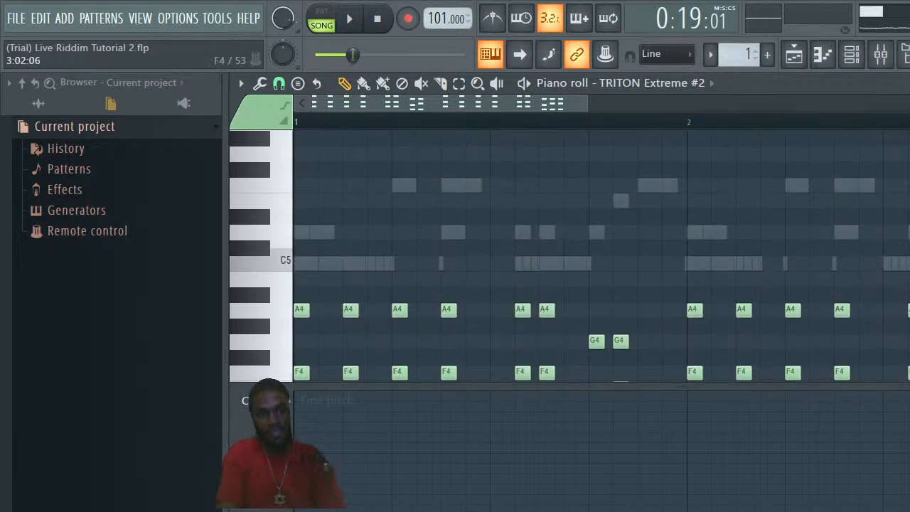
scroll(327, 330, down, 4)
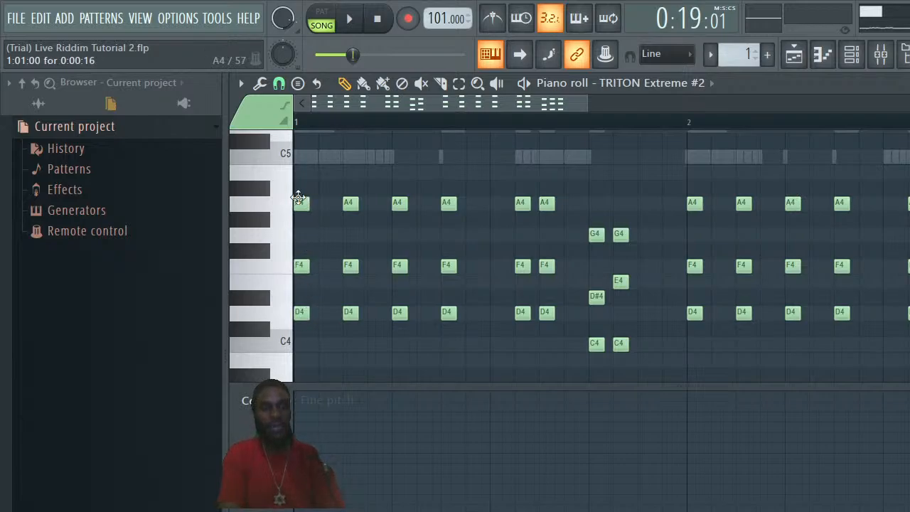
click(300, 155)
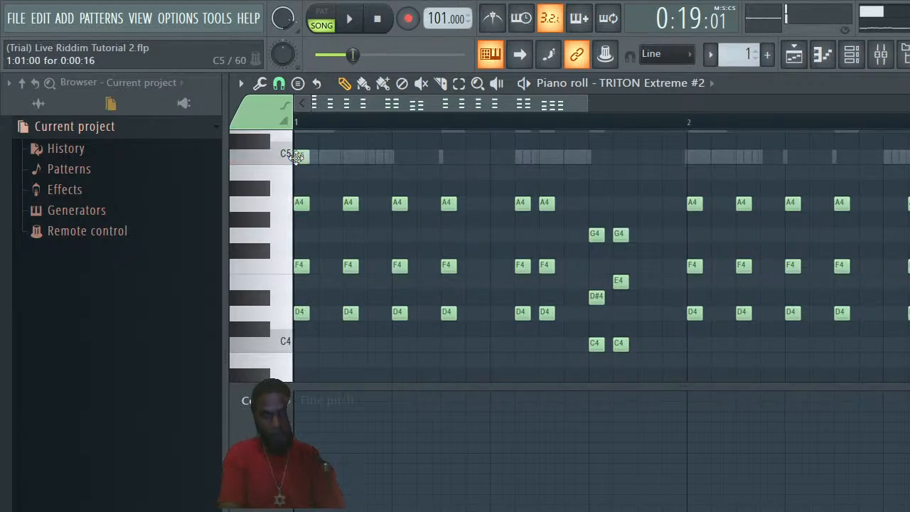
Switch playback to pattern mode, play the chord pattern with the added note, and stop it
key(space)
key(space)
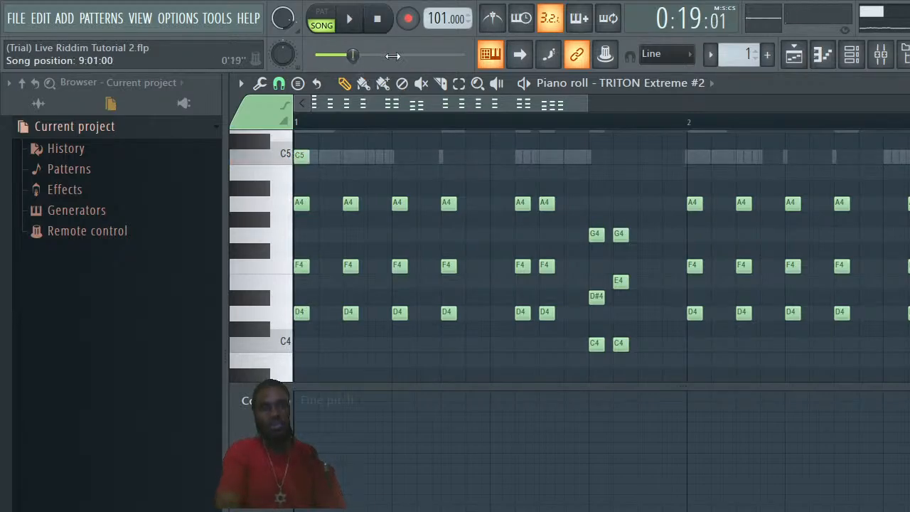
click(322, 18)
click(349, 19)
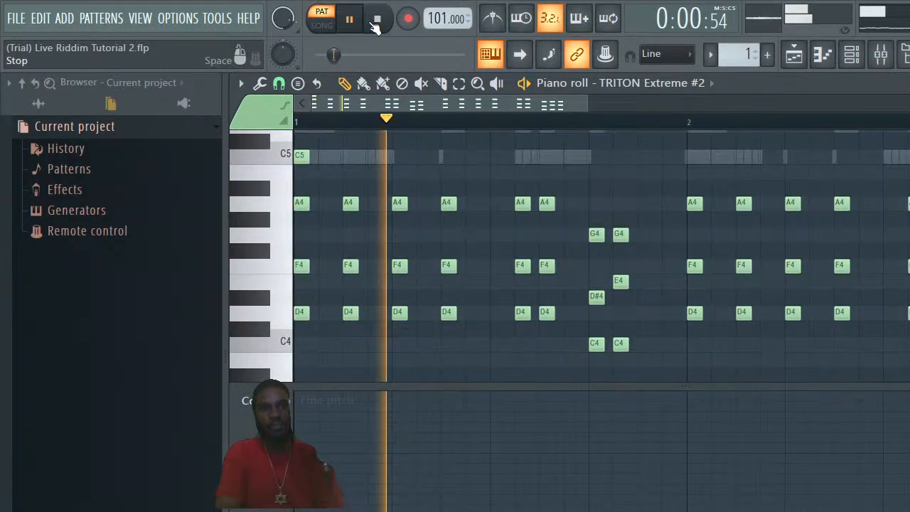
click(377, 19)
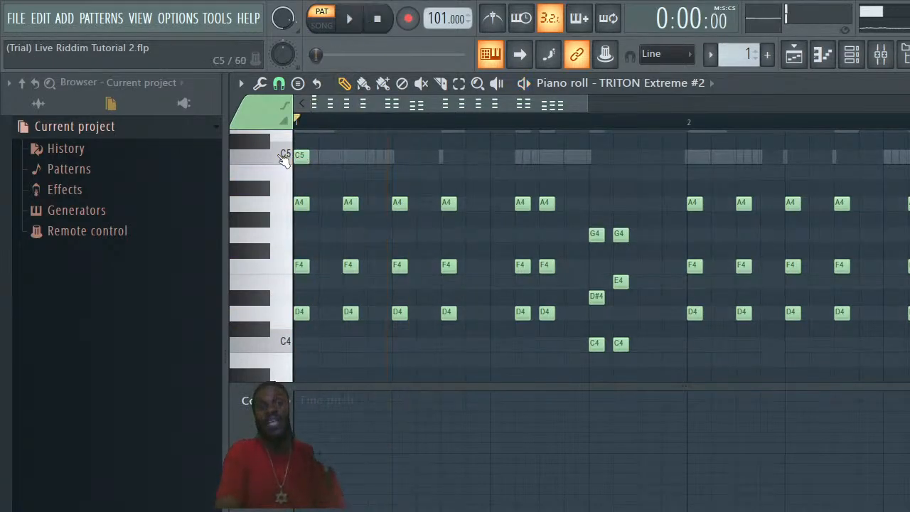
Select the C5 note at the start of bar 1, transpose it one octave down, and play the pattern briefly
click(285, 160)
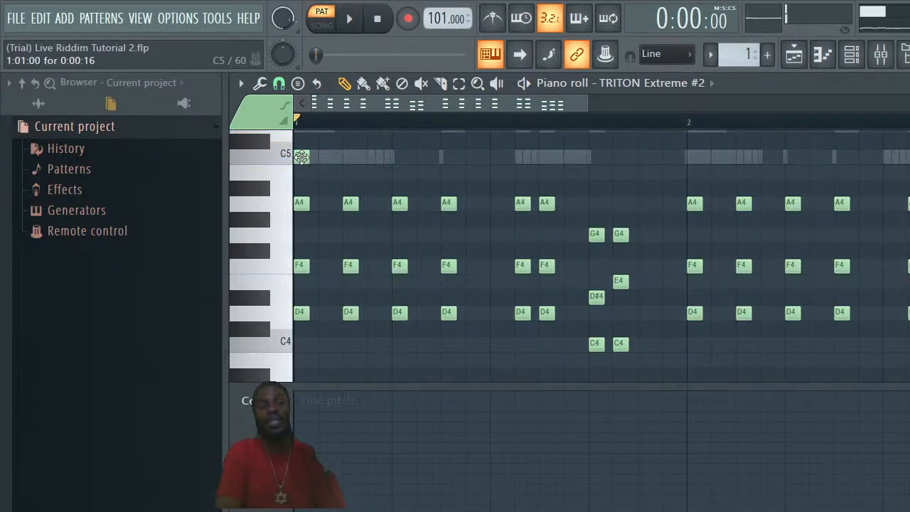
drag(335, 158, 297, 161)
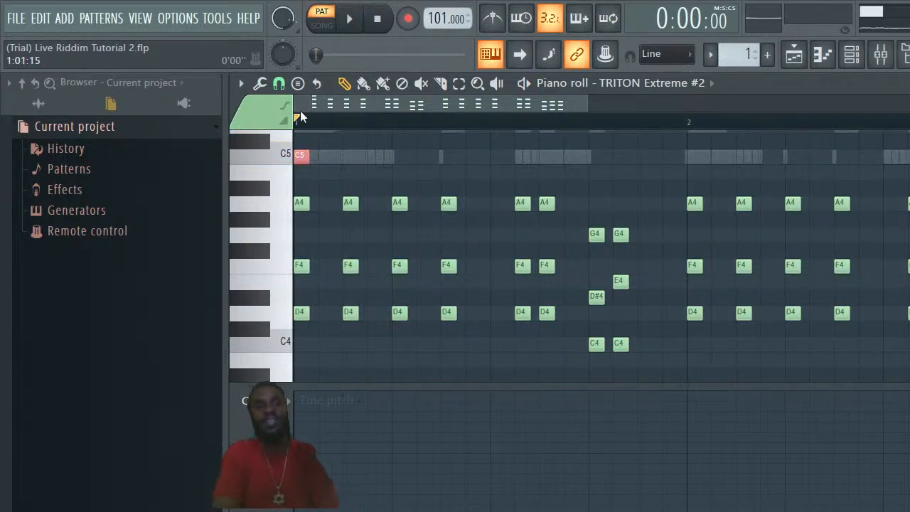
click(240, 83)
mouse_move(254, 121)
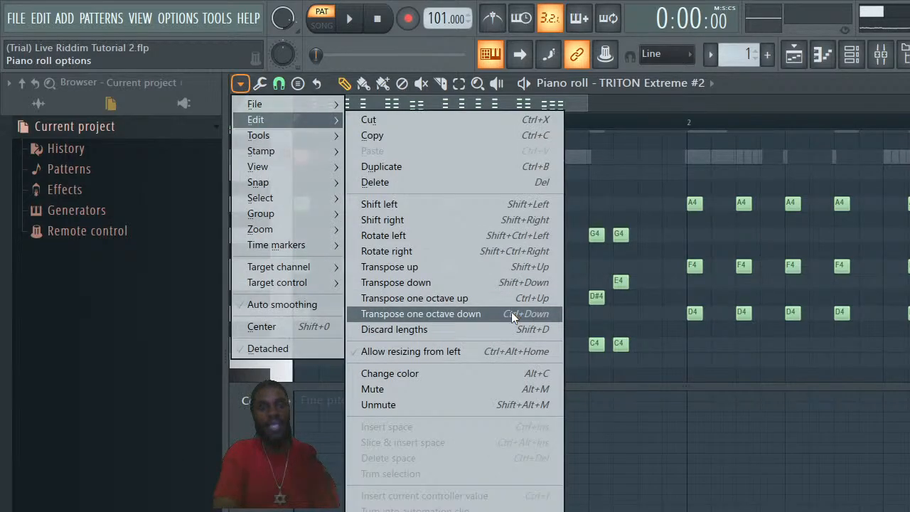
click(490, 314)
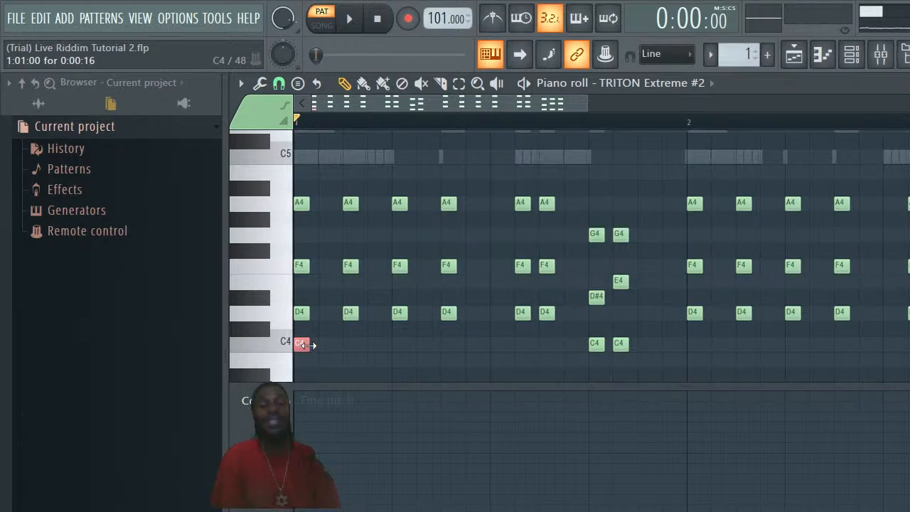
mouse_move(306, 345)
mouse_down()
mouse_move(287, 149)
mouse_move(293, 348)
mouse_move(301, 344)
mouse_up()
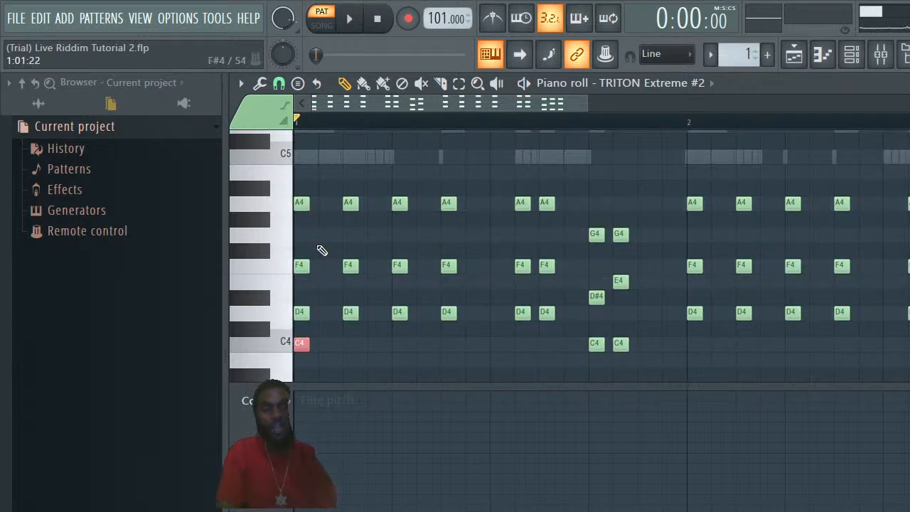
key(space)
key(space)
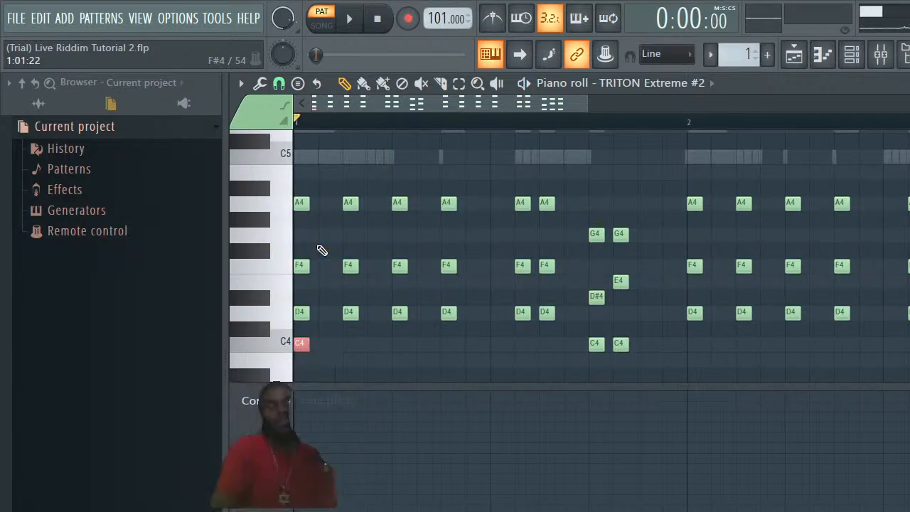
Delete the C4 note at the start of bar 1 and play the chord pattern
right_click(307, 346)
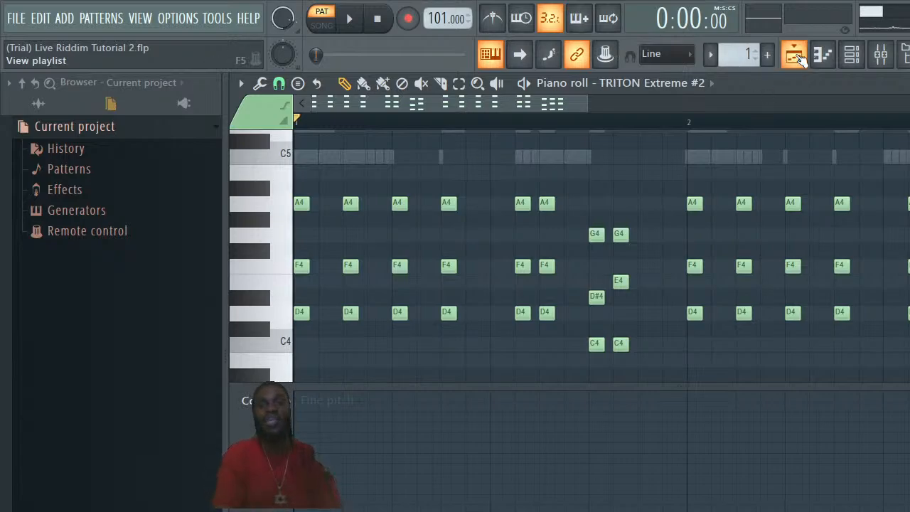
click(349, 19)
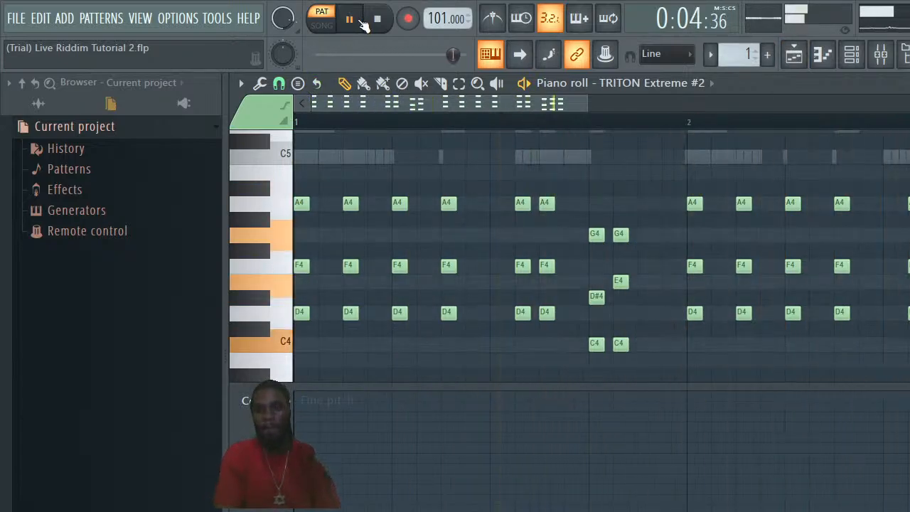
click(349, 19)
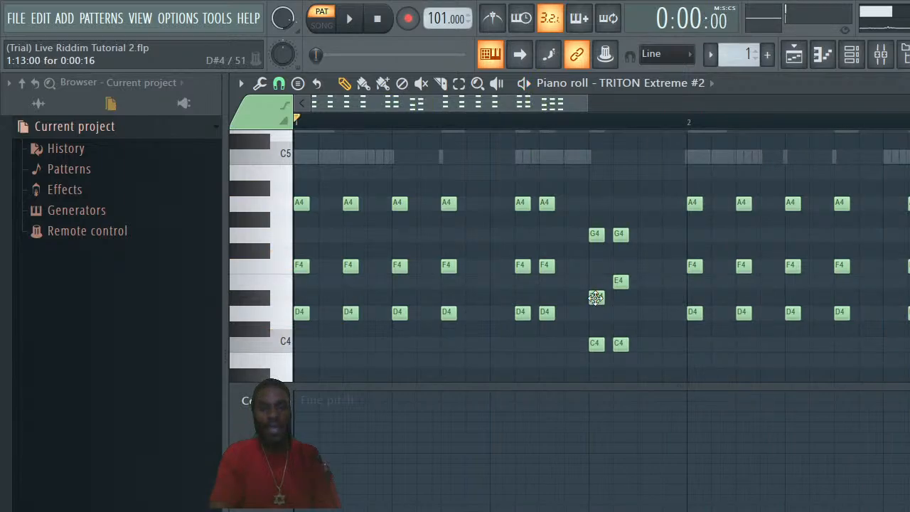
Raise the D#4 note of the first C4-G4 chord in bar 1 to E4 and briefly play the pattern
drag(596, 297, 596, 280)
click(596, 280)
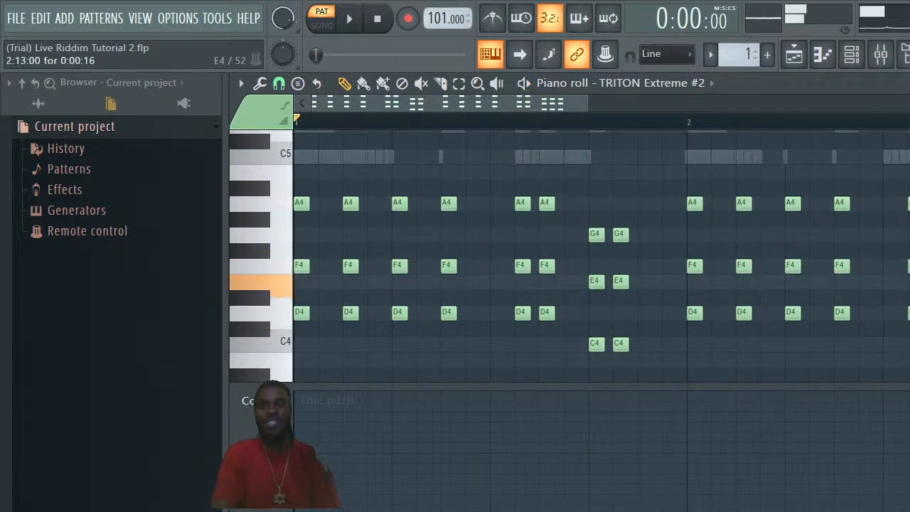
key(space)
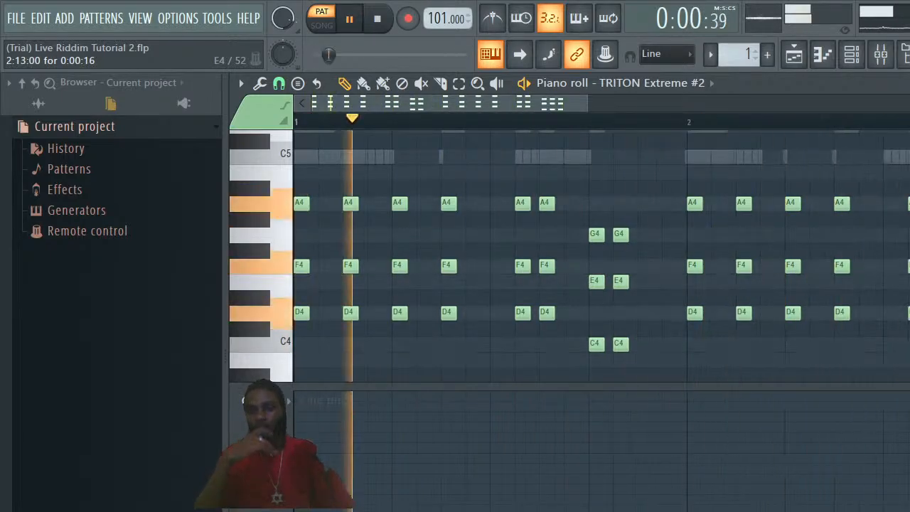
key(space)
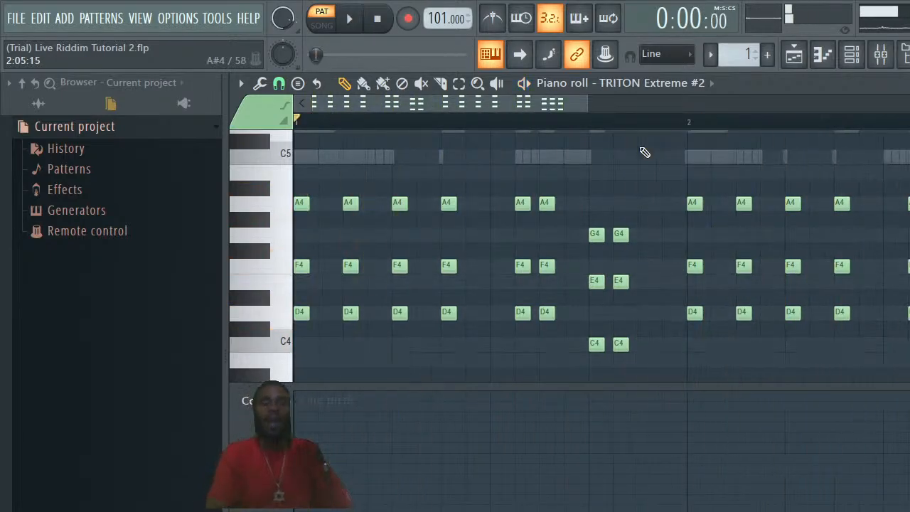
Save the project and dismiss the trial-mode warning
click(14, 21)
click(48, 98)
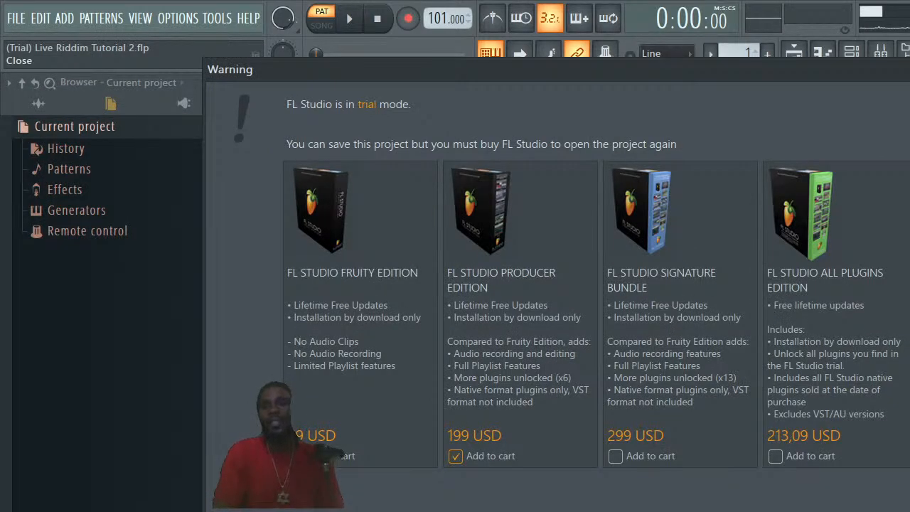
key(Escape)
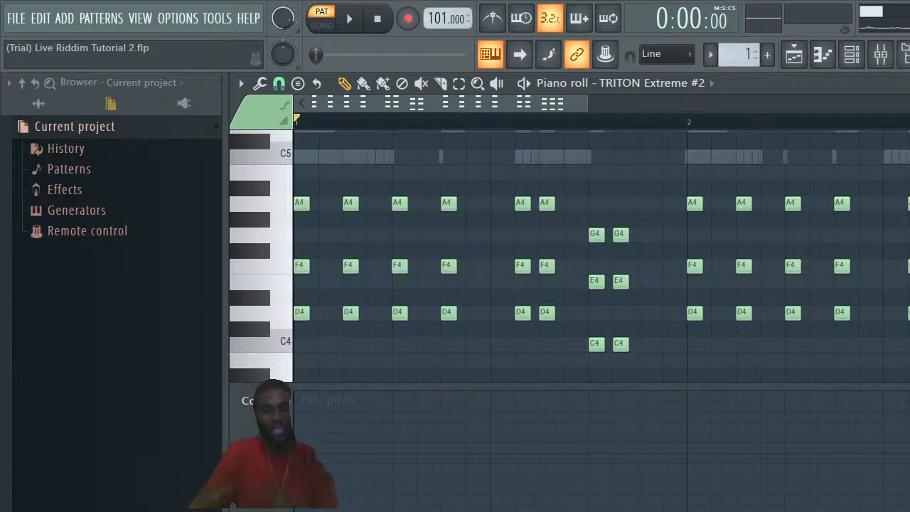
Unmute Track 2 in the playlist, play the song from bar 9, and stop it with the channel rack open
click(791, 57)
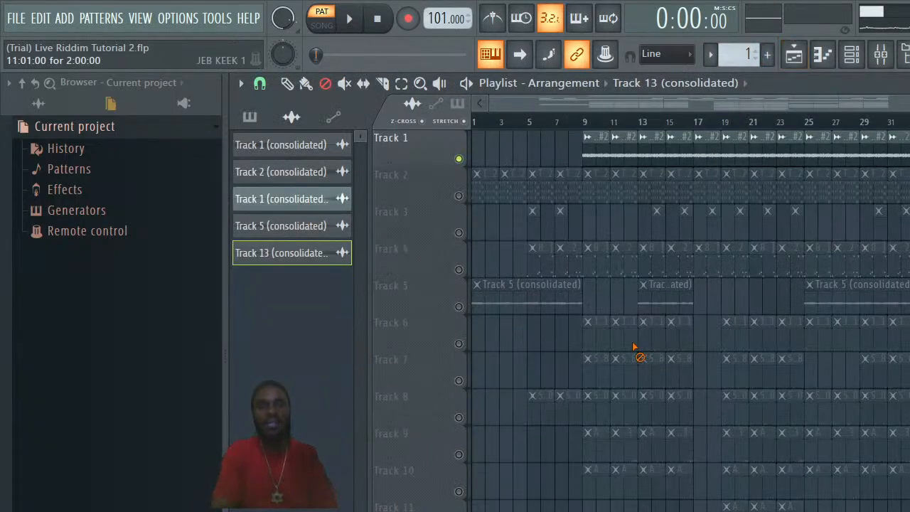
click(459, 196)
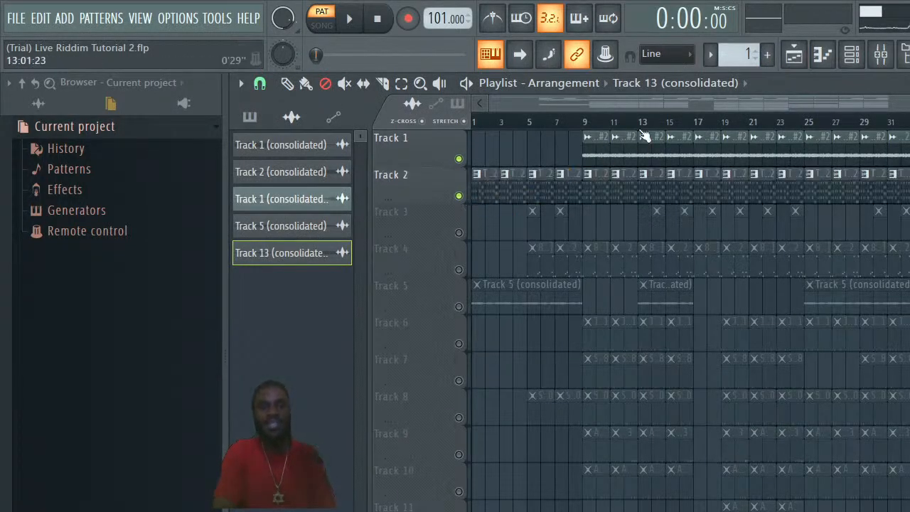
click(586, 123)
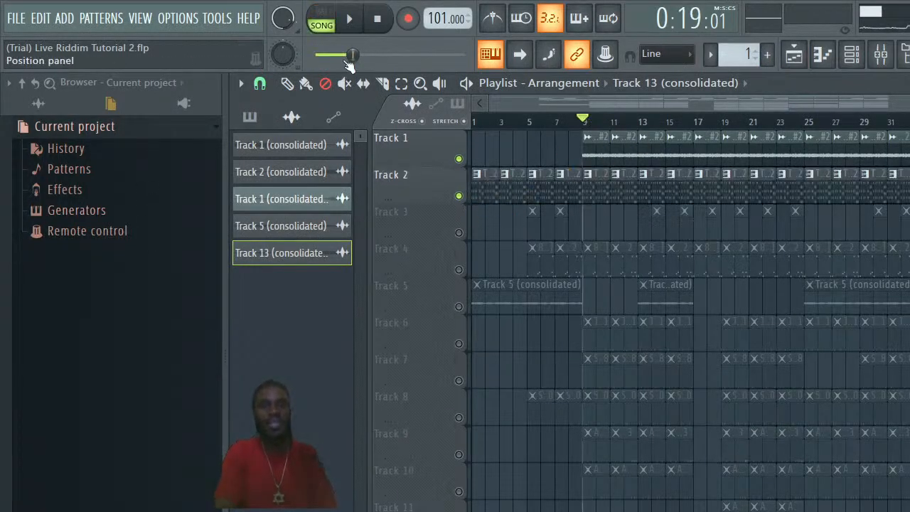
click(349, 22)
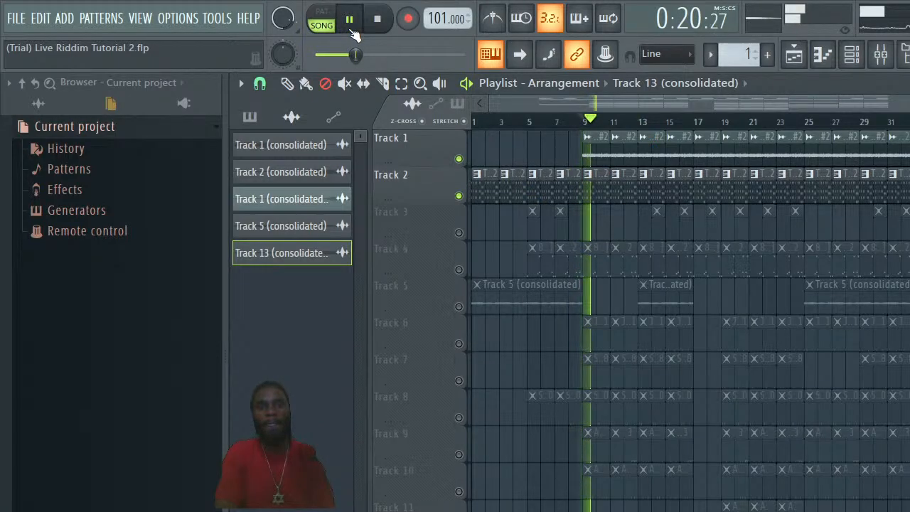
click(852, 54)
key(space)
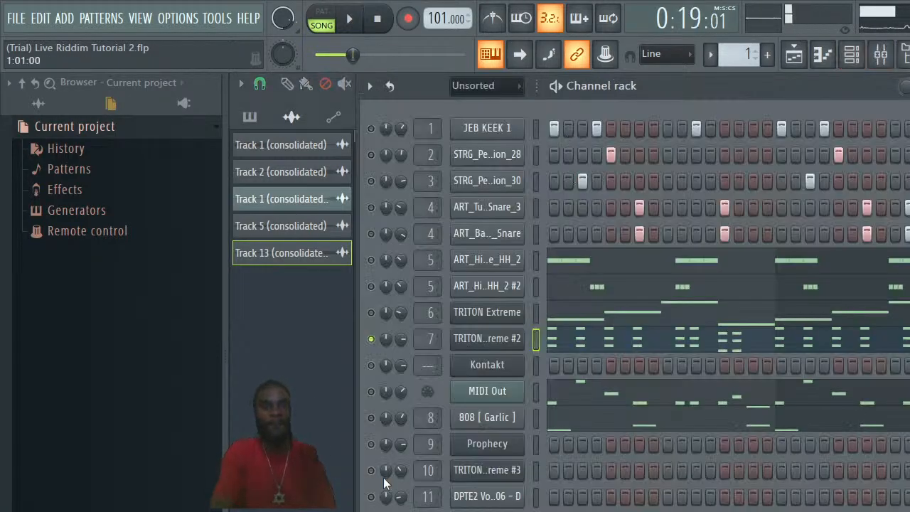
Unmute all channels in the channel rack, mute MIDI Out, and play the song from bar 9 in the playlist
right_click(370, 340)
click(383, 347)
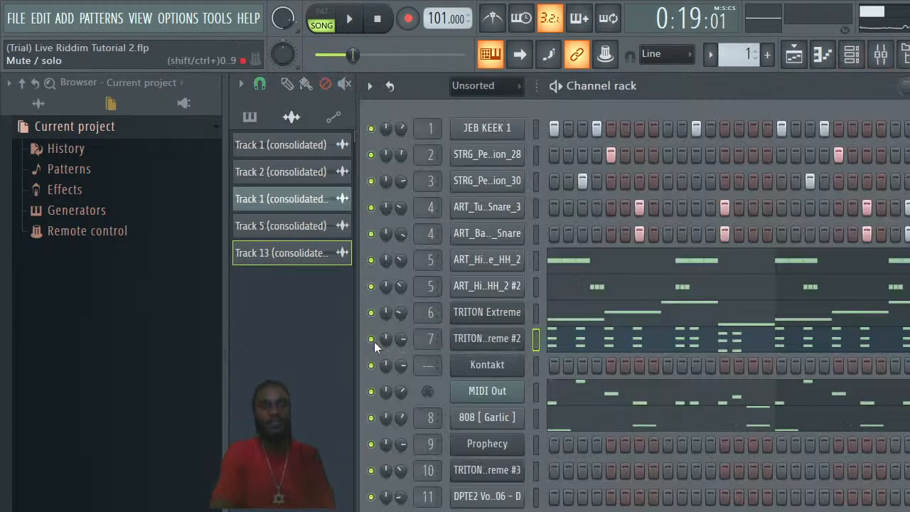
right_click(375, 341)
click(367, 350)
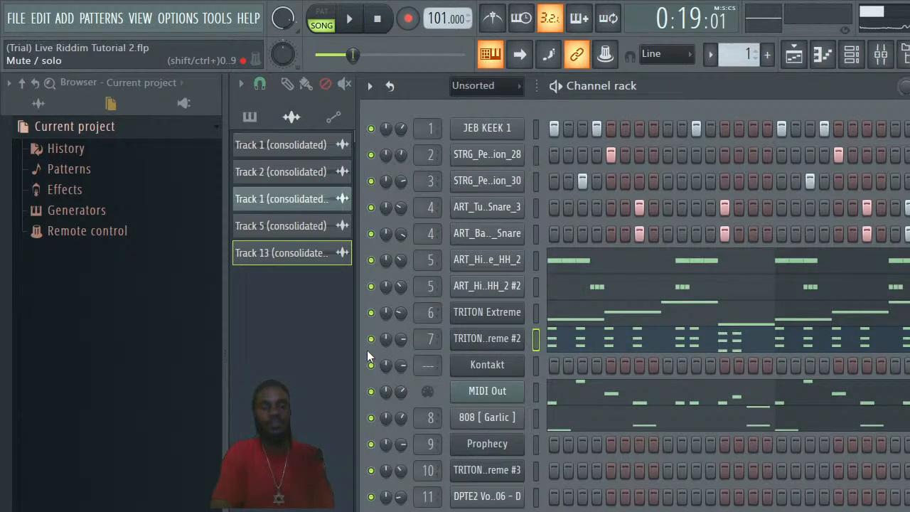
click(371, 391)
key(space)
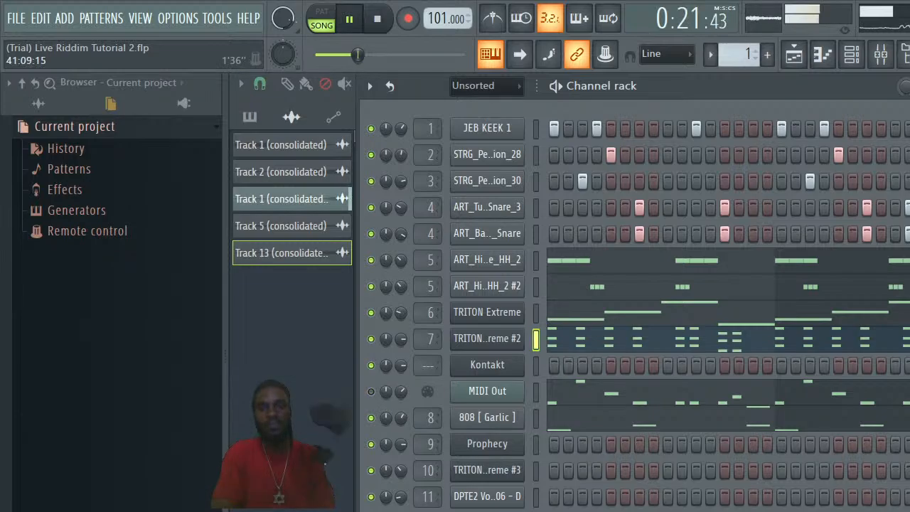
key(F5)
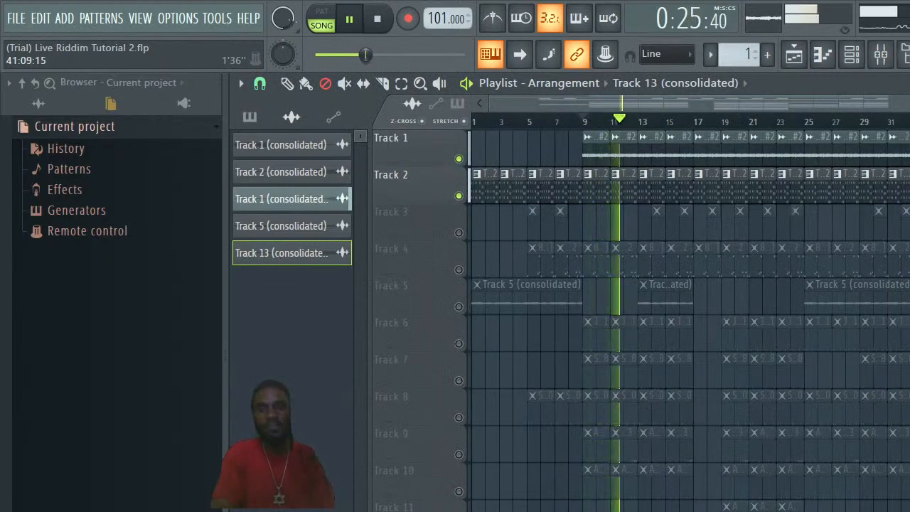
key(space)
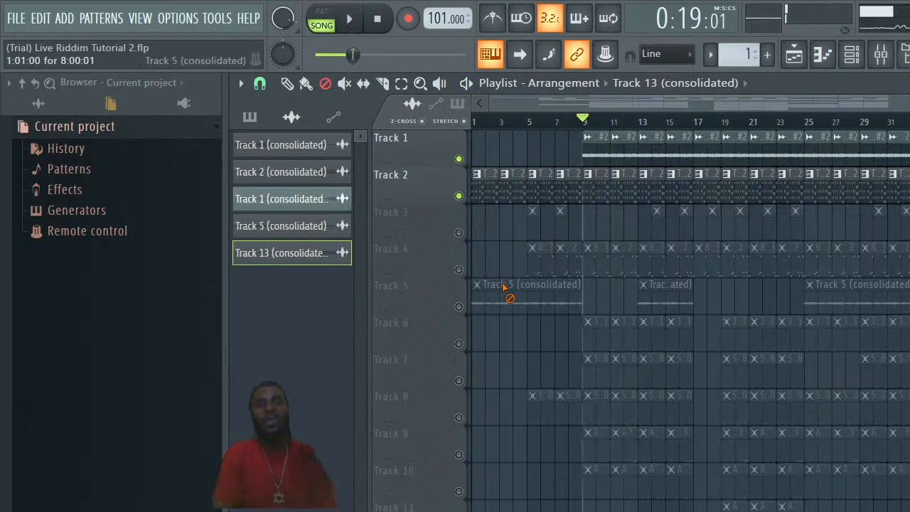
Browse the patterns and make 808 [ Garlic ] the current pattern in the playlist
click(851, 54)
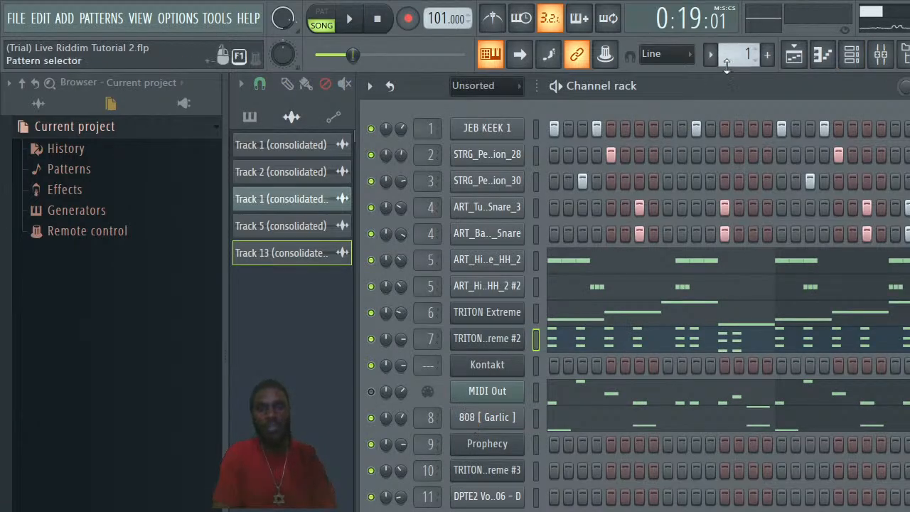
scroll(740, 54, up, 1)
scroll(740, 54, down, 1)
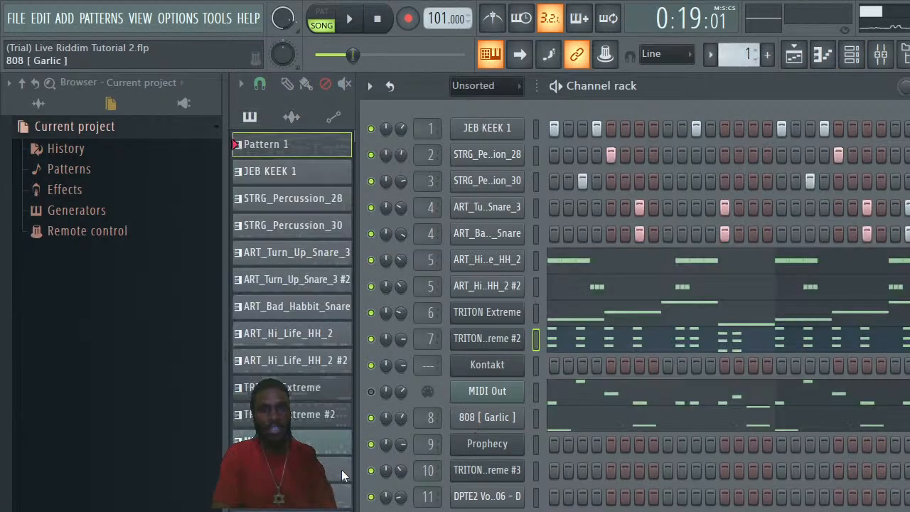
click(338, 511)
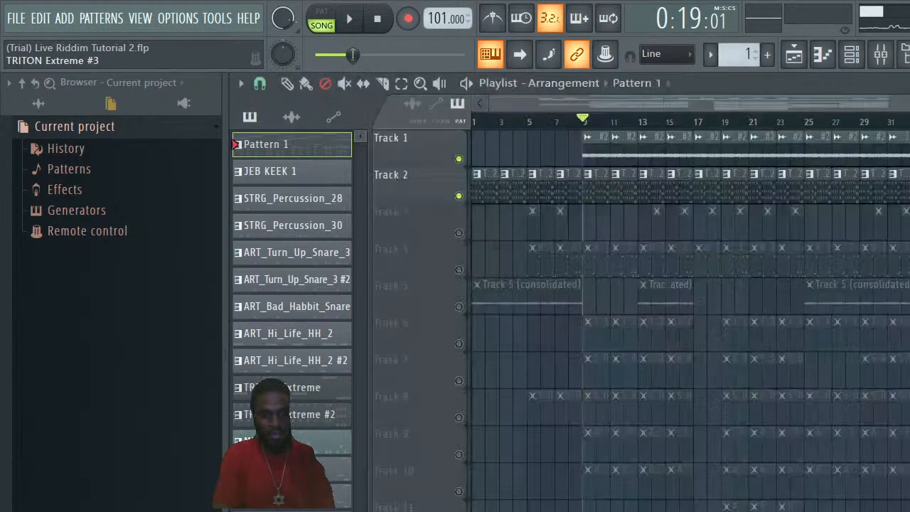
click(336, 495)
click(339, 470)
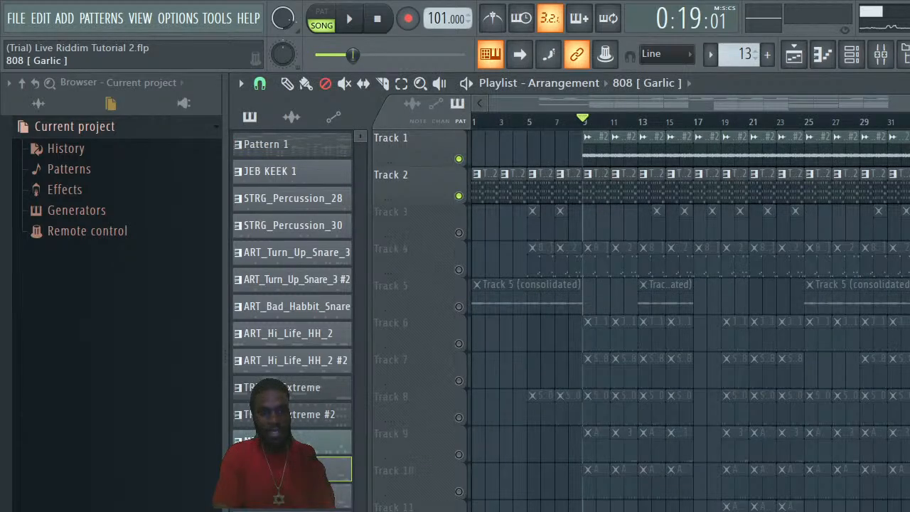
click(852, 54)
key(F6)
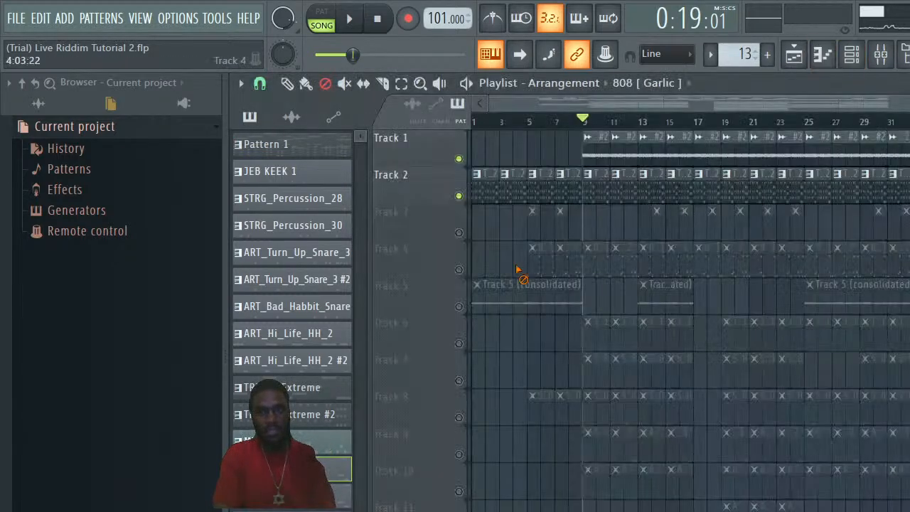
Solo Track 5 in the playlist, play it from the beginning of the song, and stop playback
right_click(459, 308)
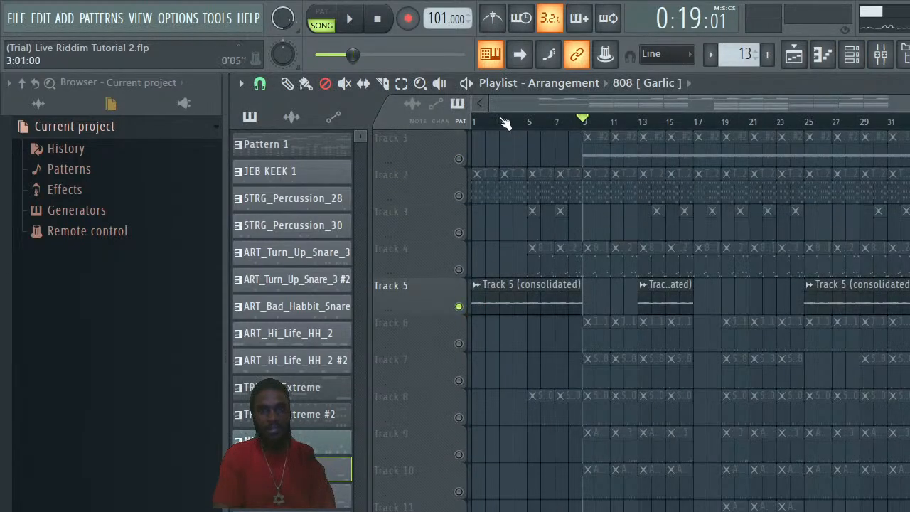
drag(352, 54, 316, 55)
click(352, 20)
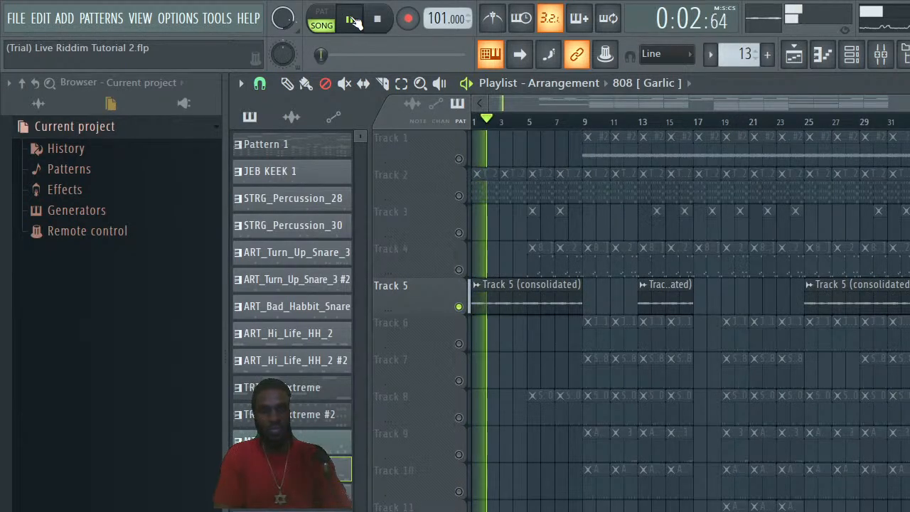
click(379, 20)
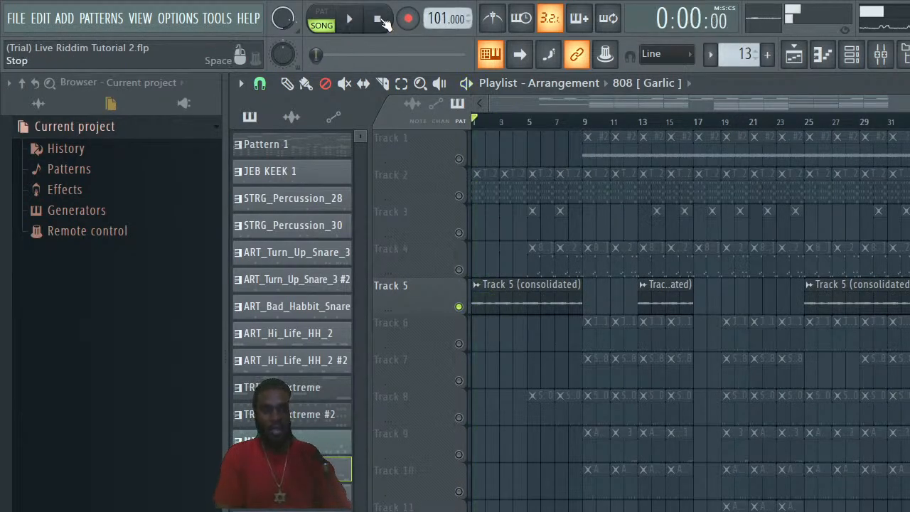
Return to Pattern 1, solo the TRITON Extreme channel, and play it briefly in pattern mode
click(852, 54)
drag(739, 66, 740, 135)
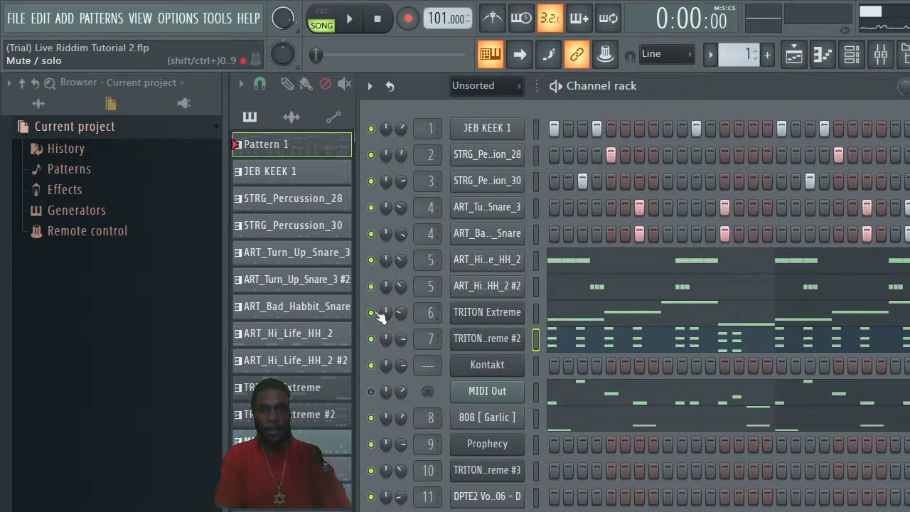
right_click(371, 311)
click(385, 314)
click(336, 17)
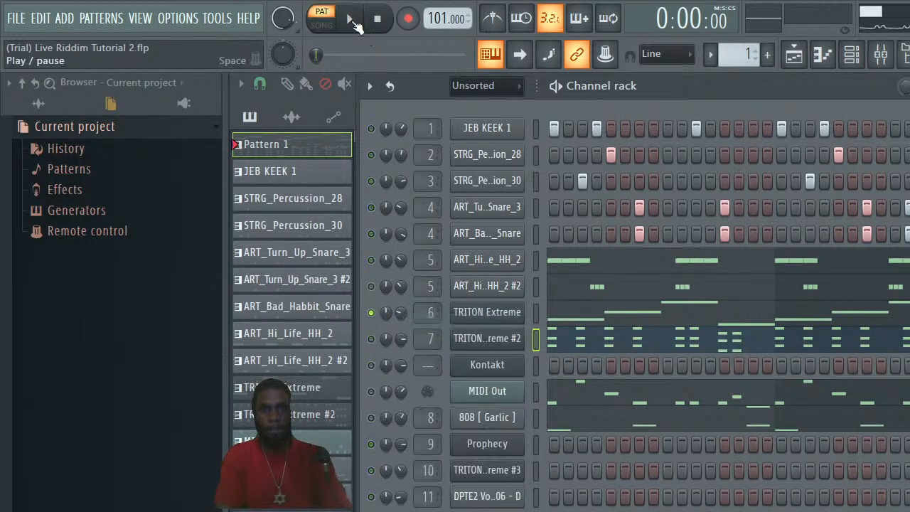
click(349, 19)
click(377, 18)
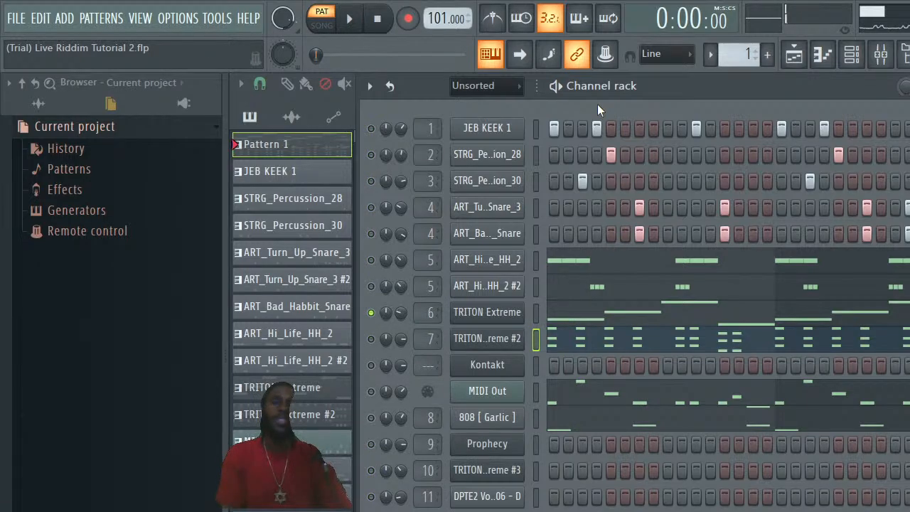
Check the soloed Track 5 in the playlist, then open the 808 [ Garlic ] channel's notes in the piano roll
key(F5)
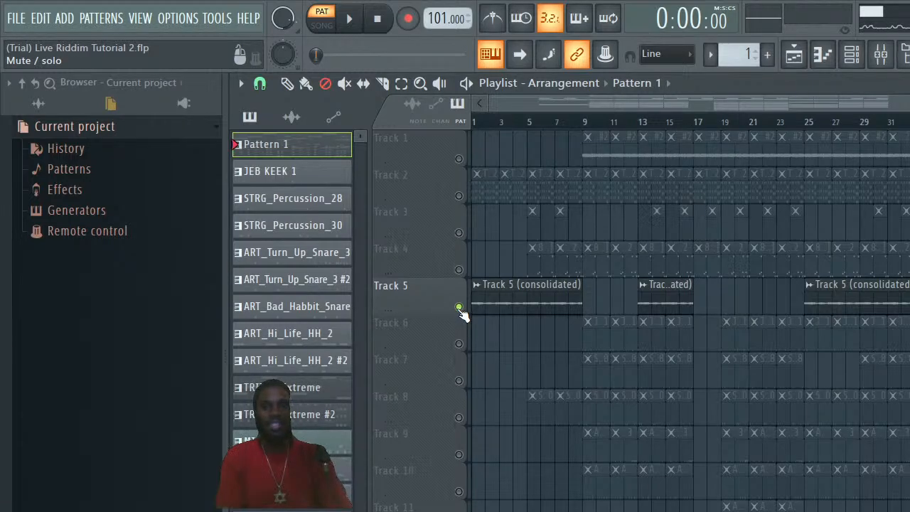
click(851, 54)
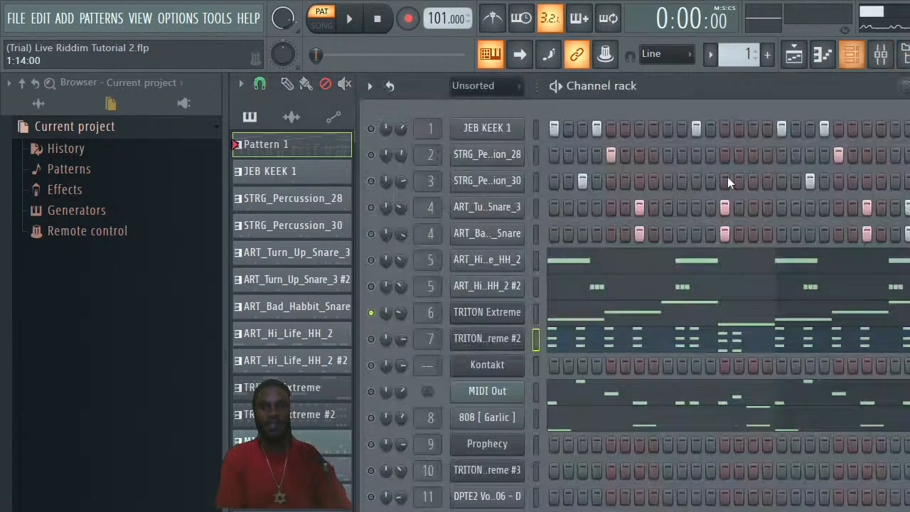
click(617, 425)
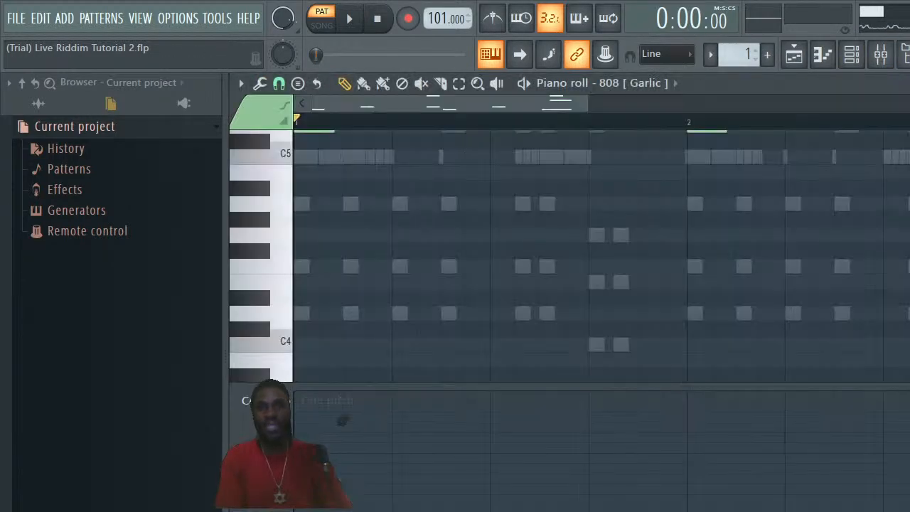
Unmute the 808 [ Garlic ] channel, mute TRITON Extreme, and return to the 808 piano roll
click(852, 56)
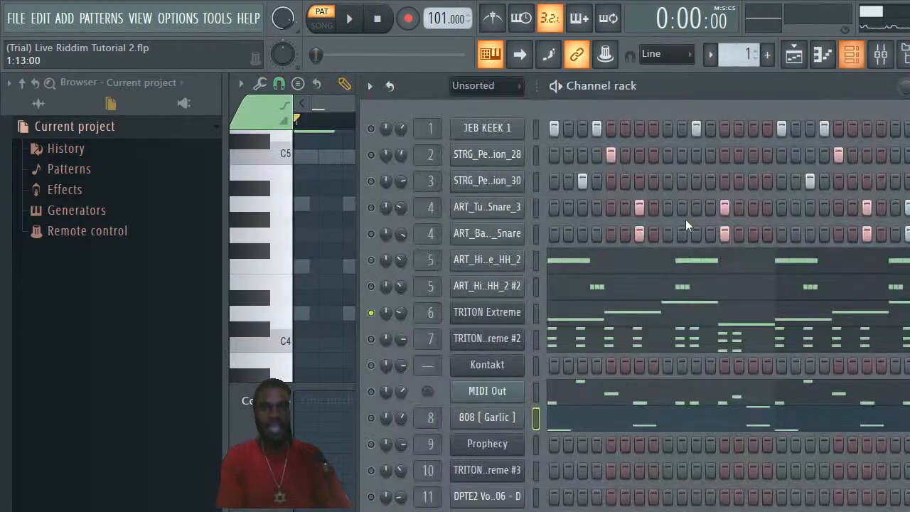
click(371, 418)
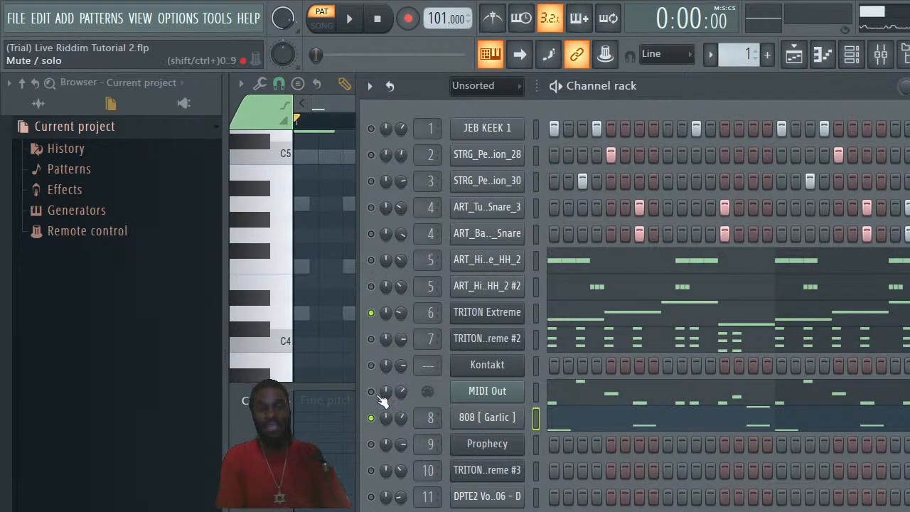
click(371, 313)
click(851, 56)
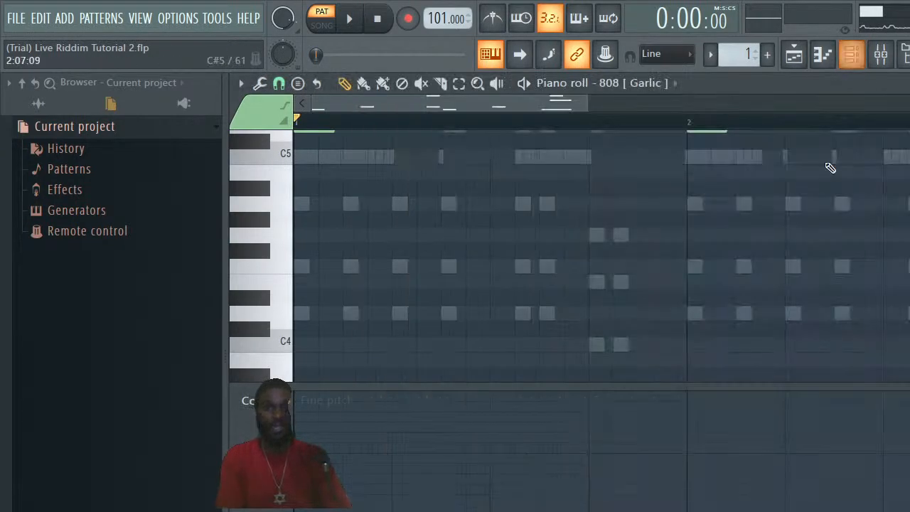
Play the 808 [ Garlic ] notes in pattern mode from the piano roll, and stop playback
scroll(601, 281, up, 3)
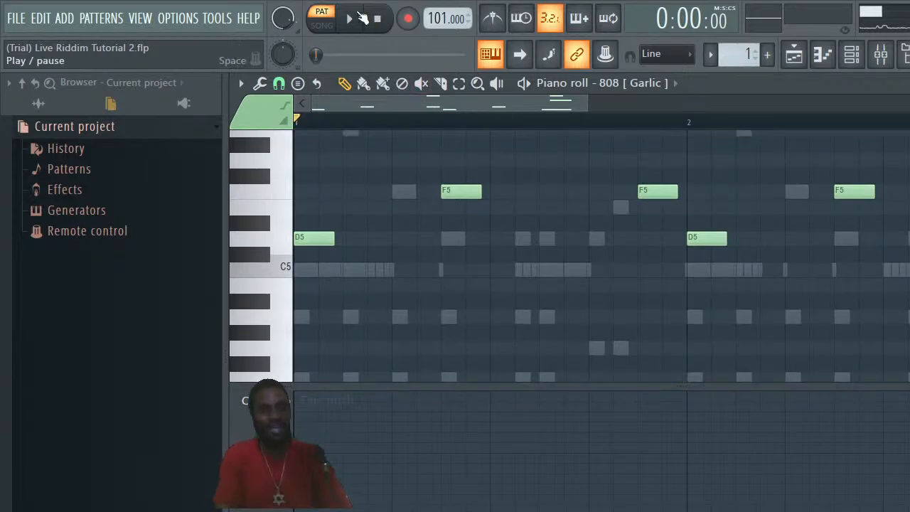
click(363, 21)
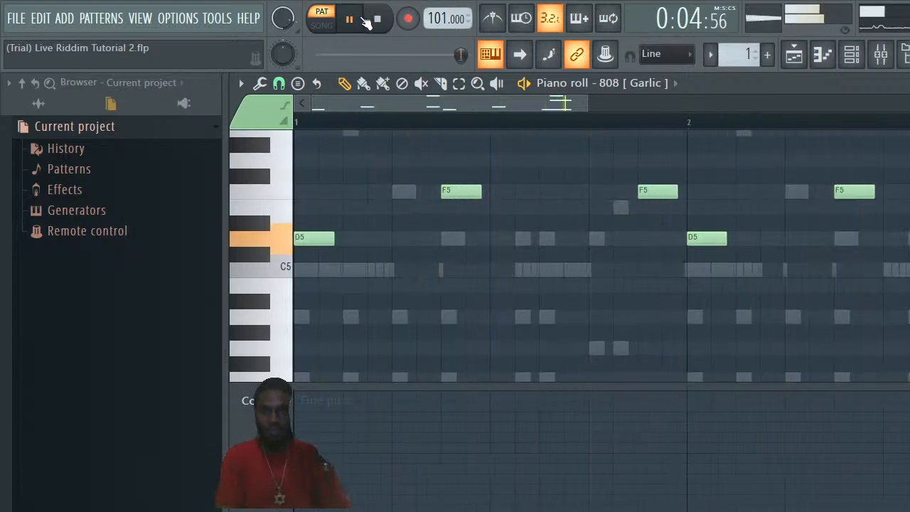
click(378, 20)
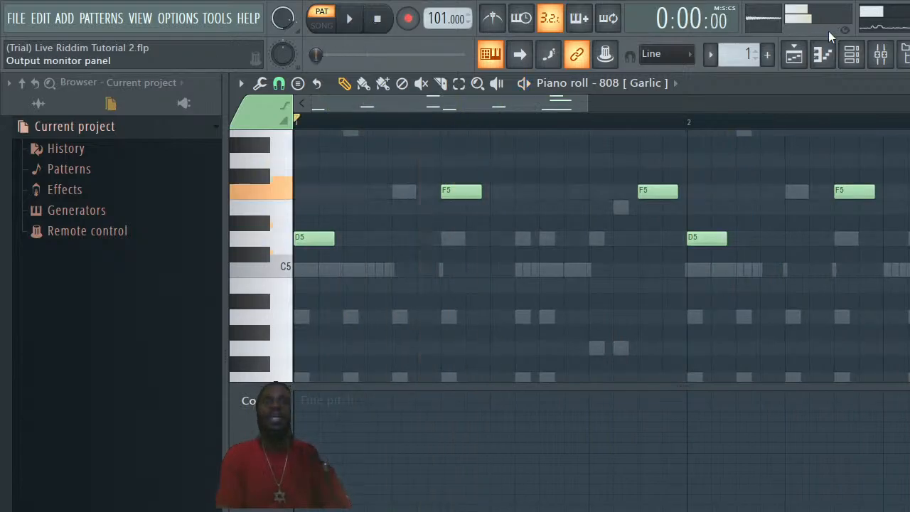
Audition the D5 key of the 808 [ Garlic ] channel on the piano roll keyboard
click(282, 245)
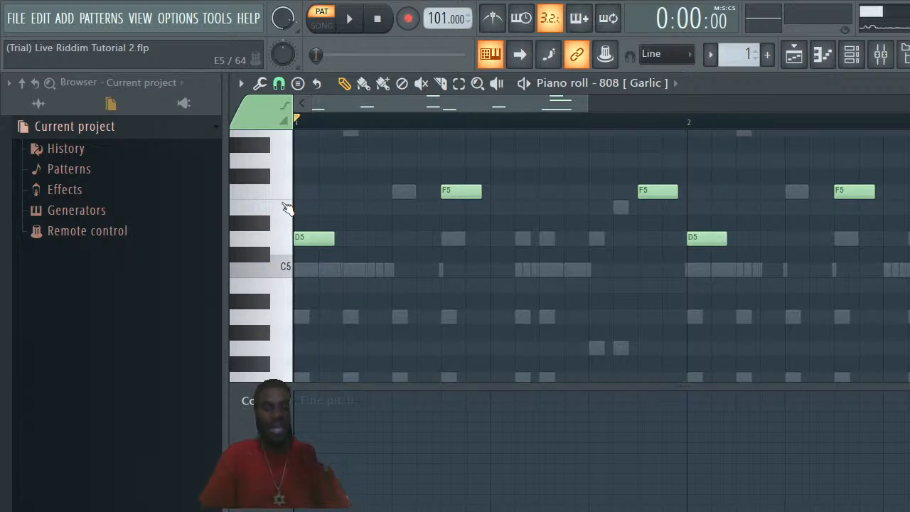
click(285, 251)
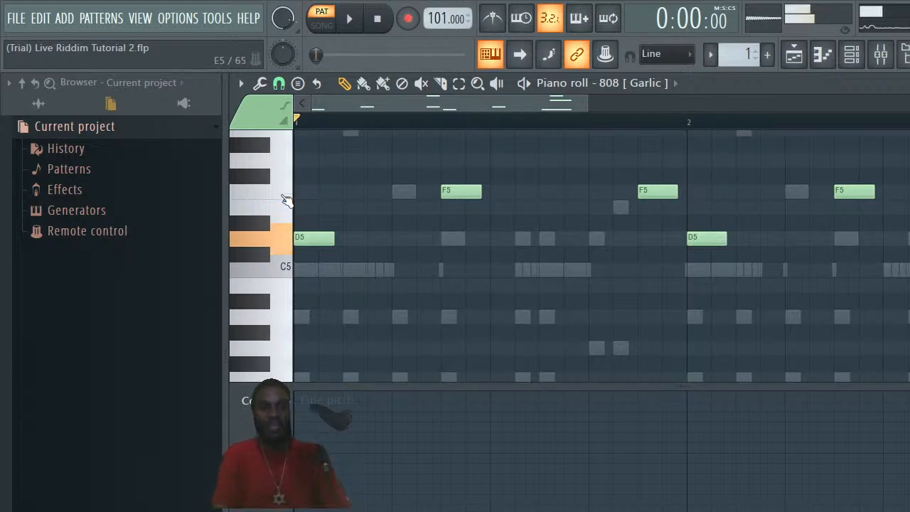
click(286, 237)
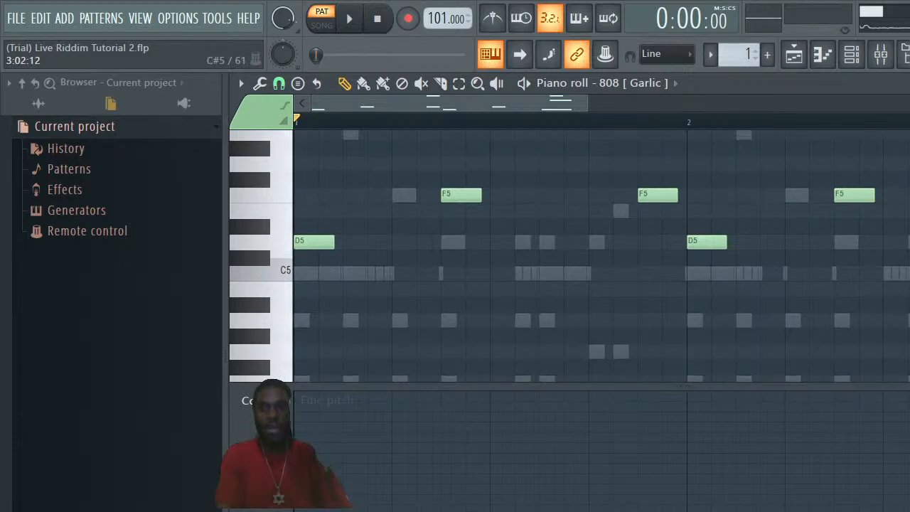
Try transposing the F6 slide note near the end of bar 1 down one octave, and undo the transposition
scroll(770, 299, up, 4)
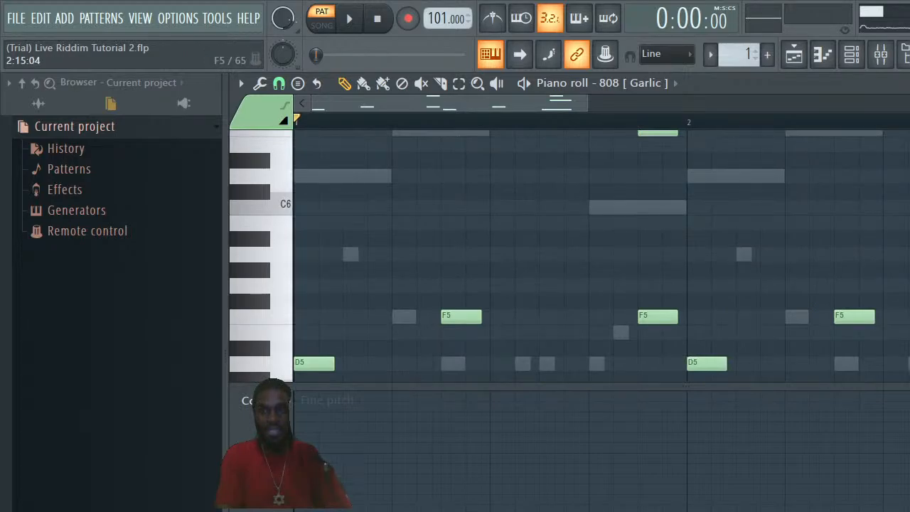
drag(844, 387, 843, 463)
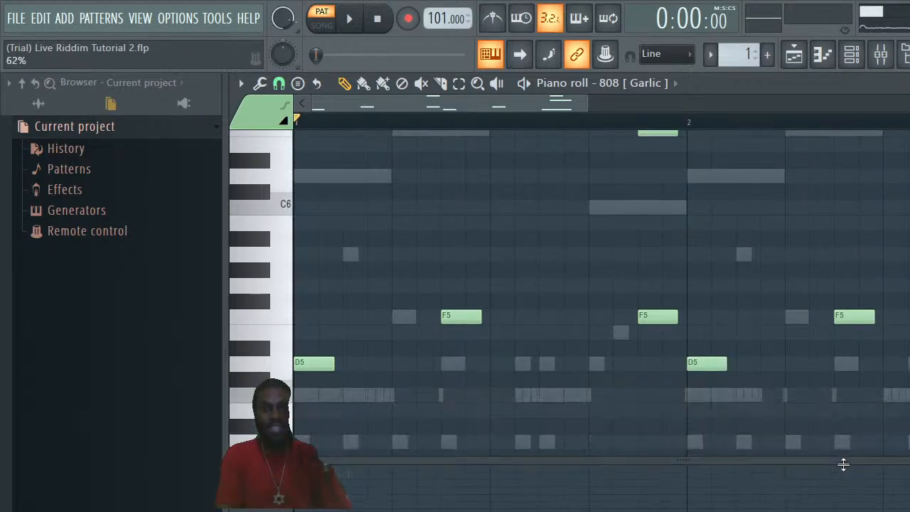
scroll(654, 224, up, 3)
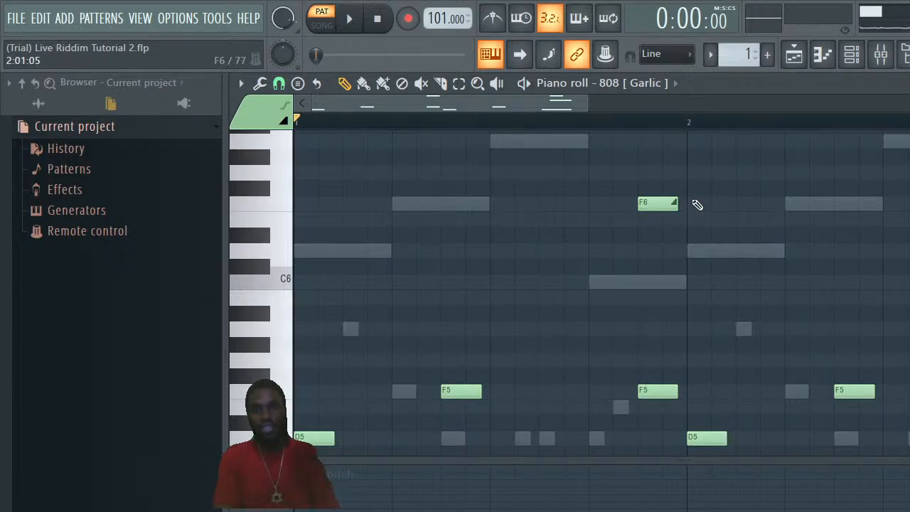
drag(694, 197, 651, 227)
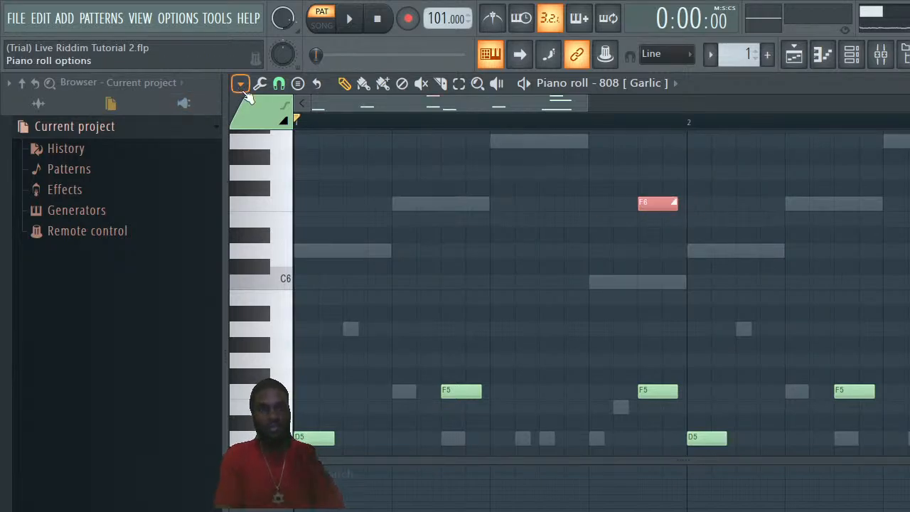
click(242, 86)
mouse_move(254, 121)
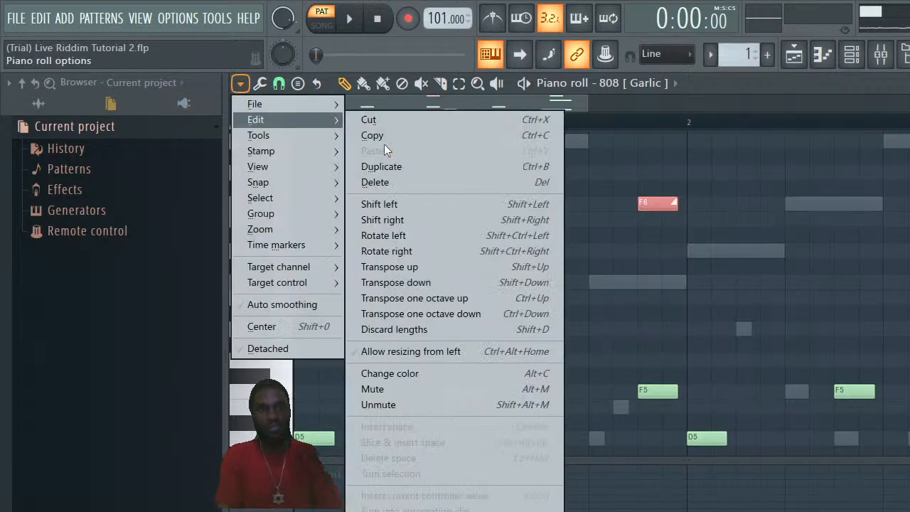
click(440, 314)
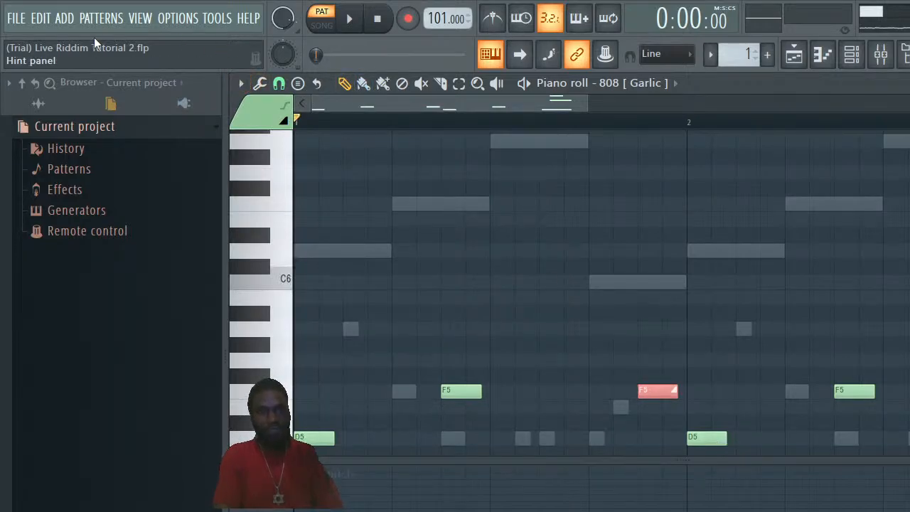
click(42, 18)
click(57, 42)
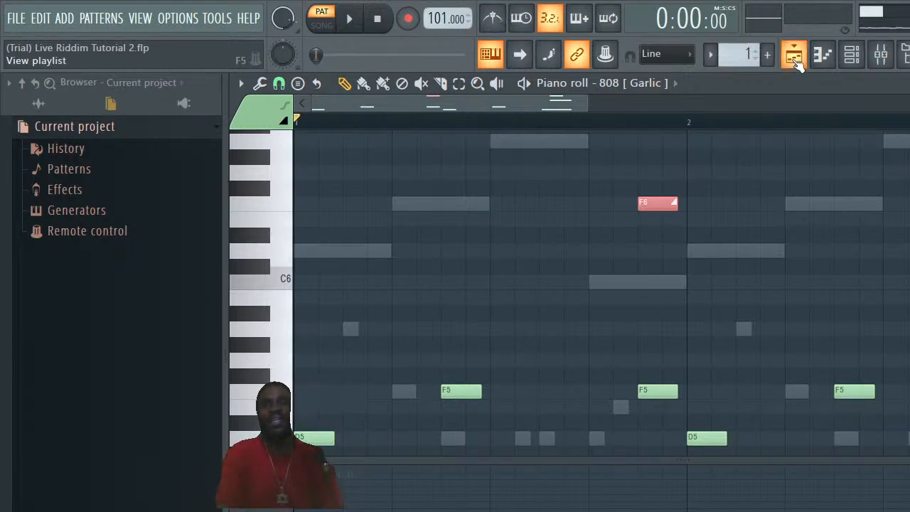
Return to the playlist and unsolo Track 5 so that all tracks are enabled
click(794, 57)
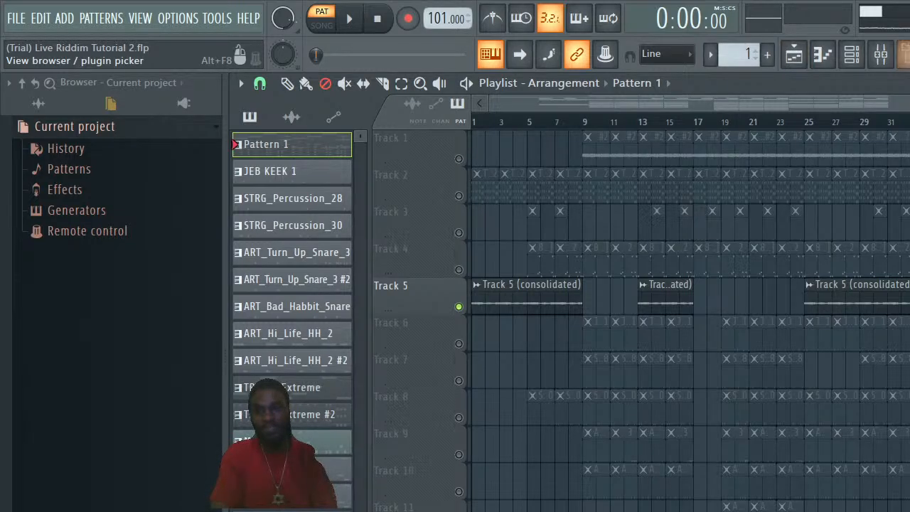
click(860, 57)
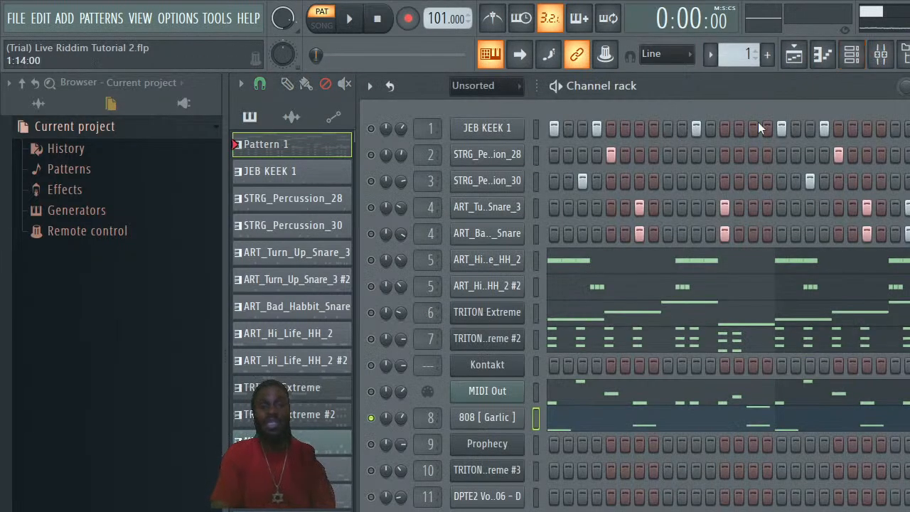
key(F6)
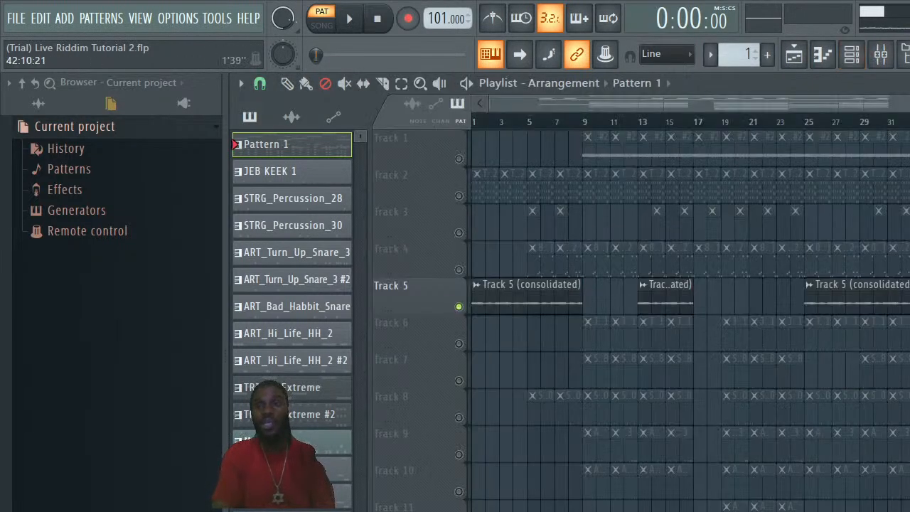
right_click(459, 307)
Unsolo 808 [ Garlic ] to enable all channels in the channel rack, mute 808 [ Garlic ], and return to the playlist
click(851, 54)
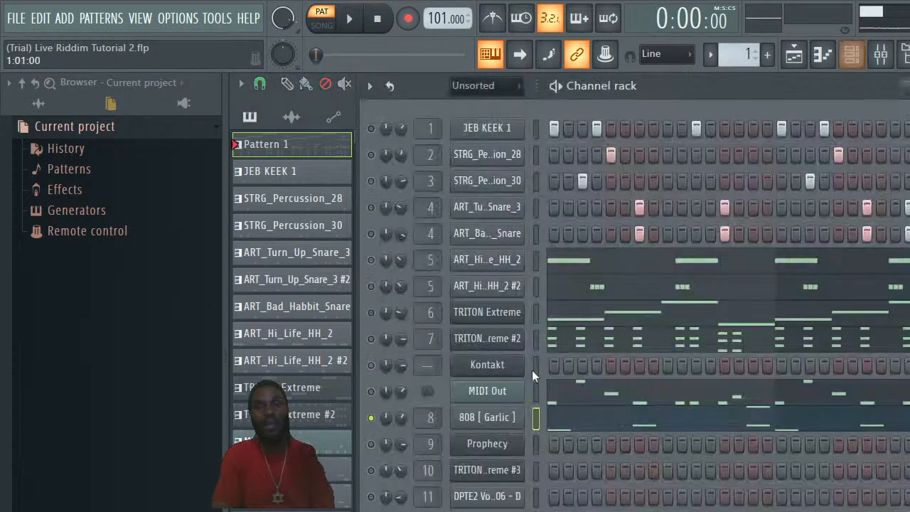
right_click(371, 413)
click(402, 367)
click(371, 418)
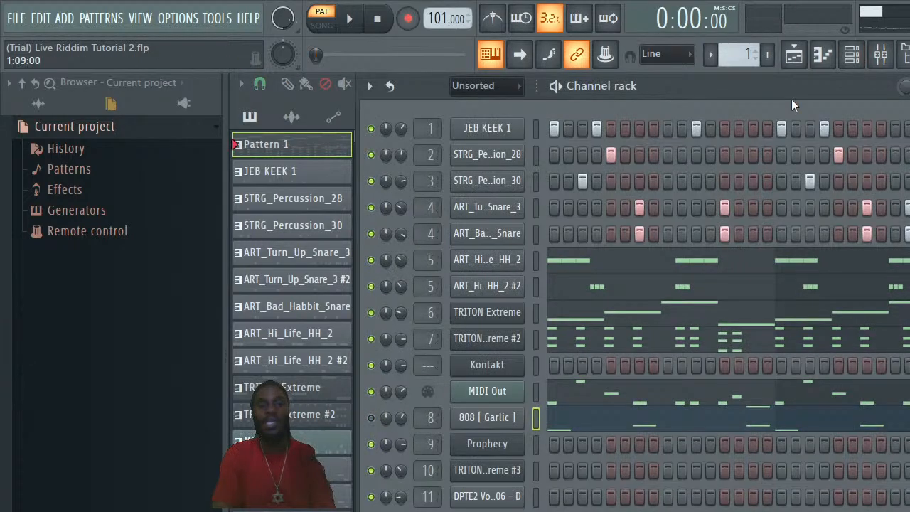
key(F6)
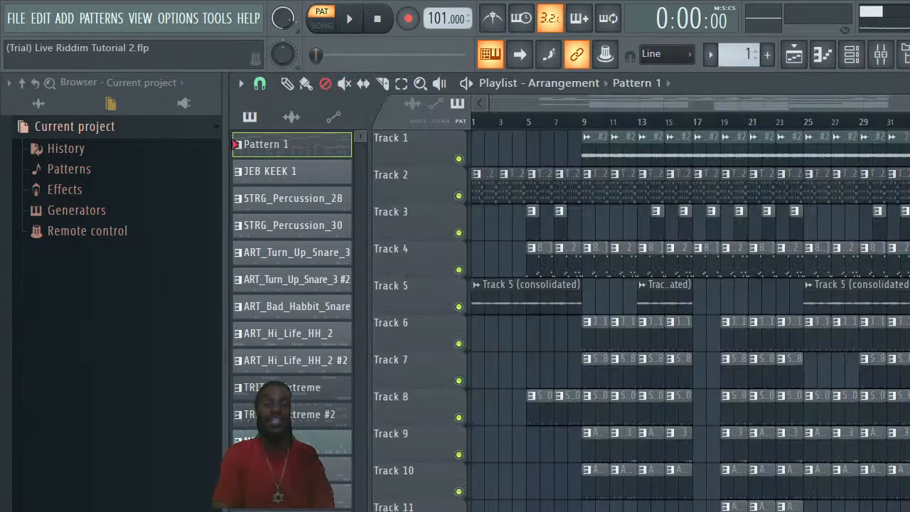
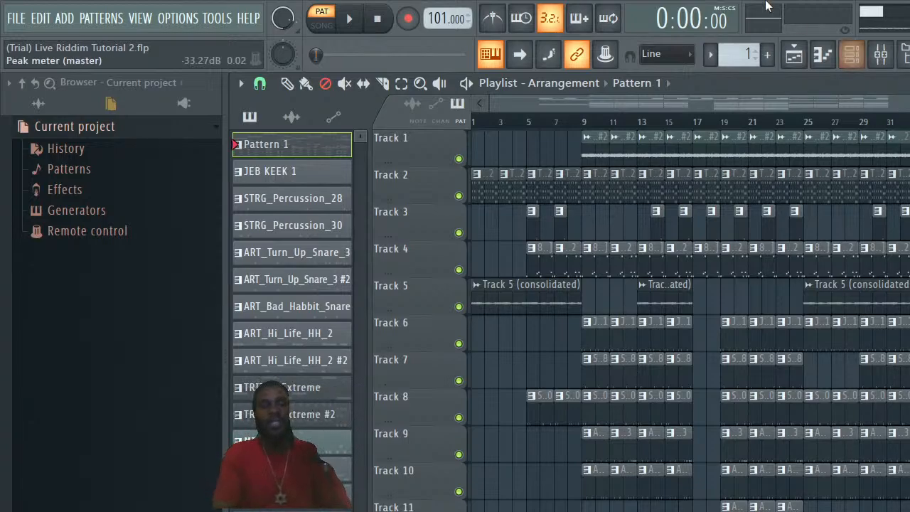
Switch to song mode, play the arrangement from the beginning, and stop playback
click(329, 32)
key(space)
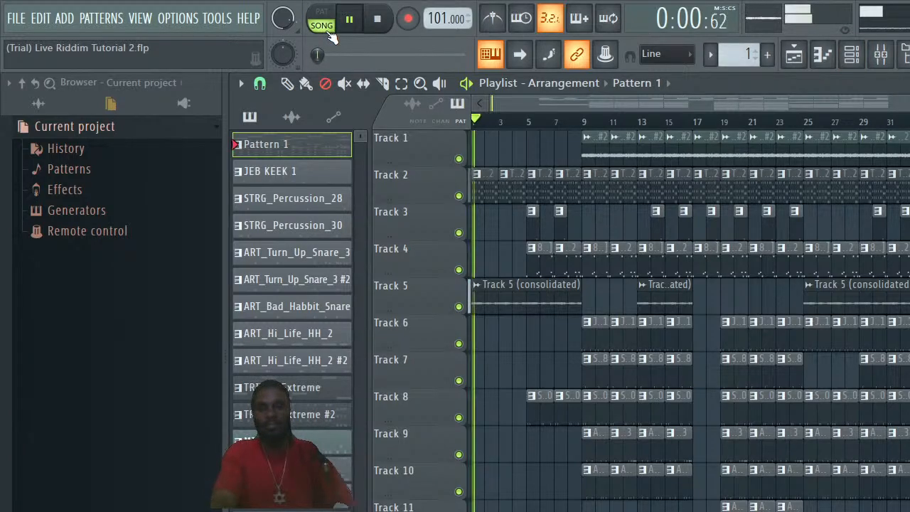
key(space)
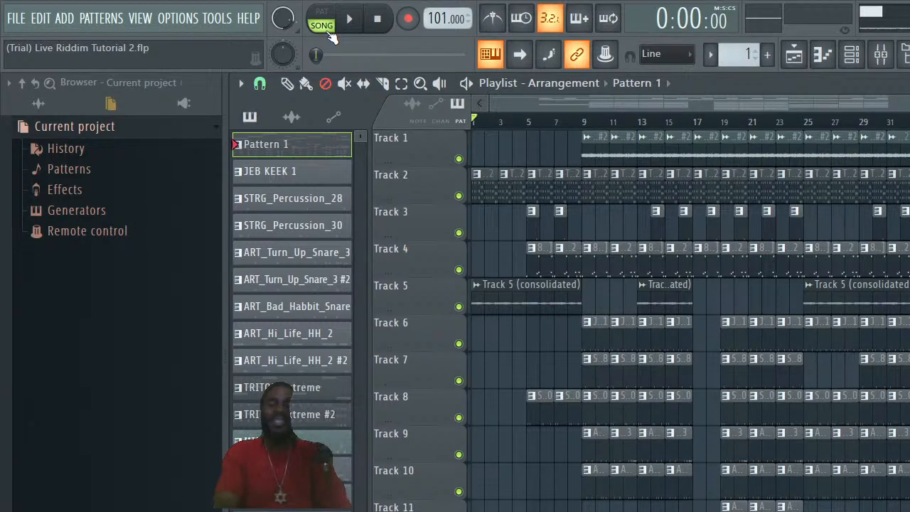
Play the song again and set the STRG_Percussion_30 channel volume to 56% in the channel rack
key(space)
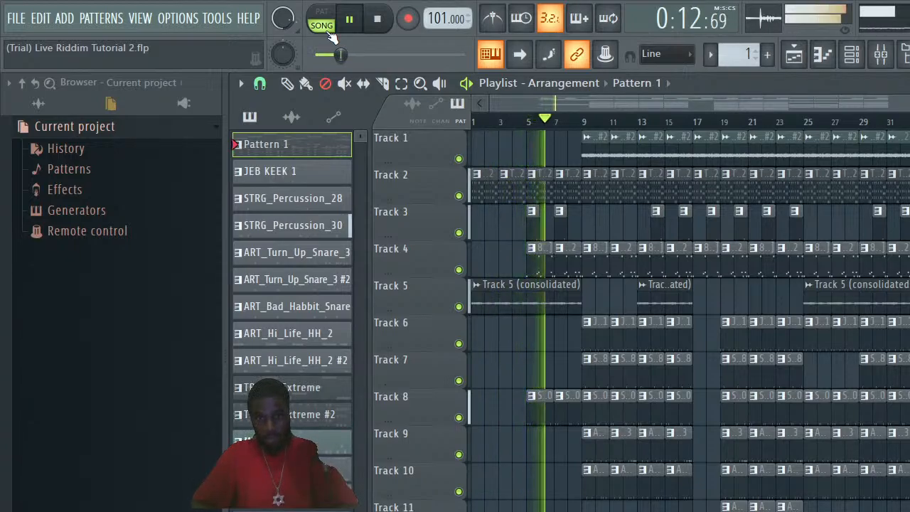
click(857, 57)
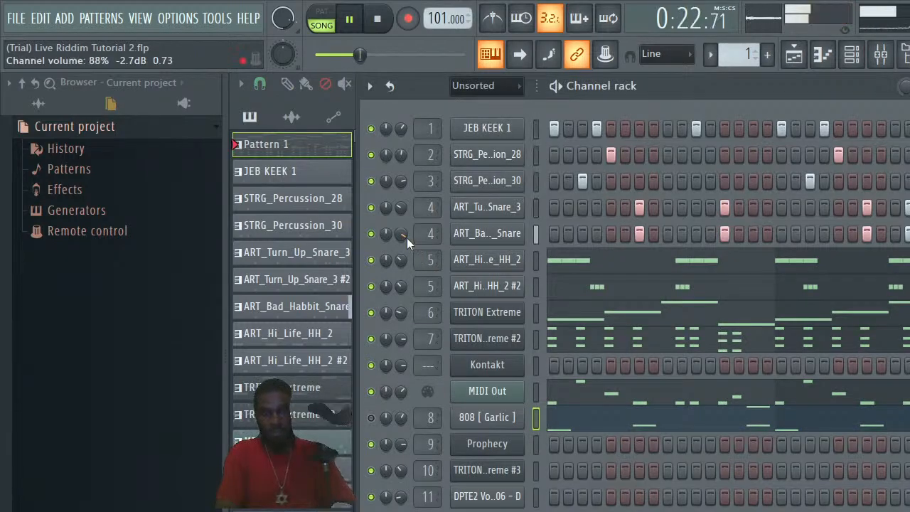
mouse_move(403, 183)
mouse_down()
mouse_move(403, 199)
mouse_move(403, 183)
mouse_up()
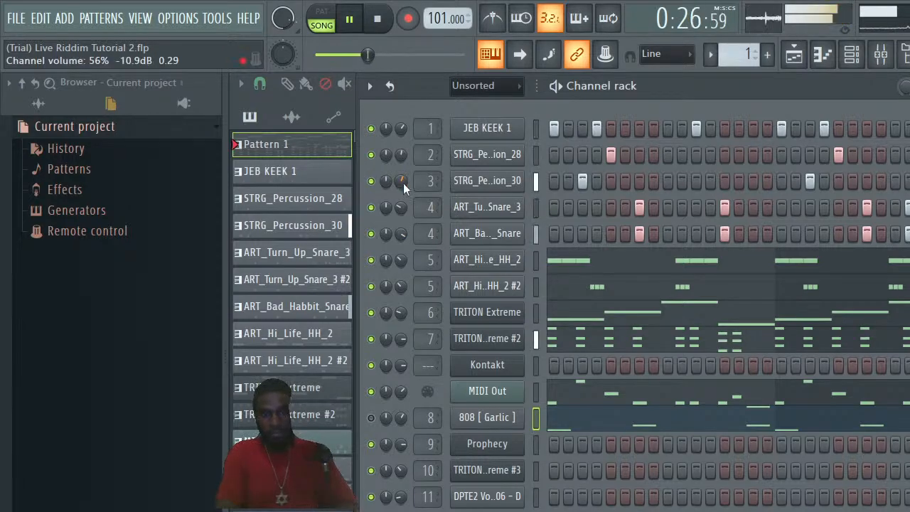
Check the sample settings of the STRG_Percussion_30 channel during playback, and close its window
click(479, 186)
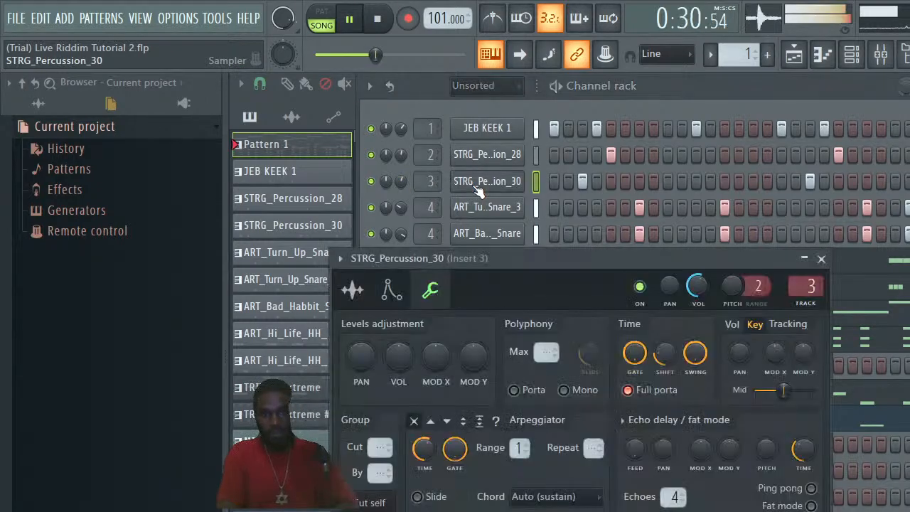
click(368, 288)
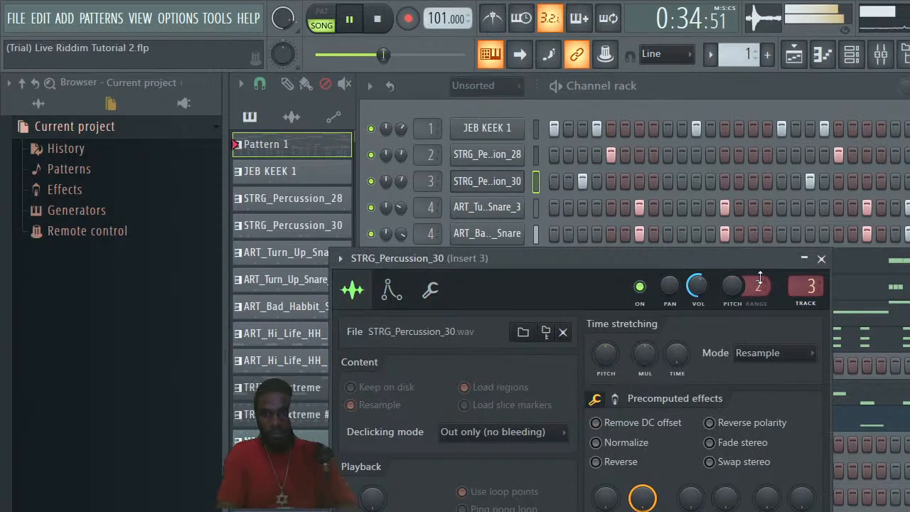
click(822, 259)
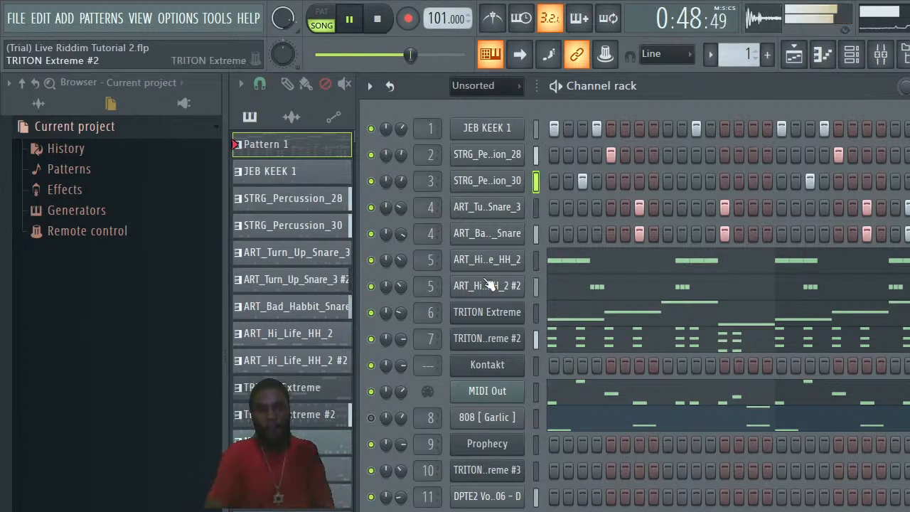
Stop playback, unmute the 808 [ Garlic ] channel, and mute the MIDI Out channel
click(377, 19)
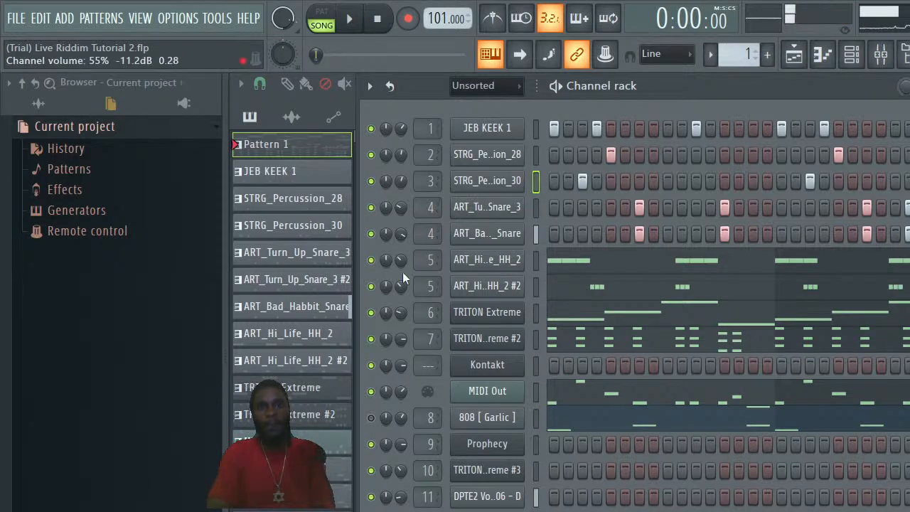
click(370, 418)
click(371, 391)
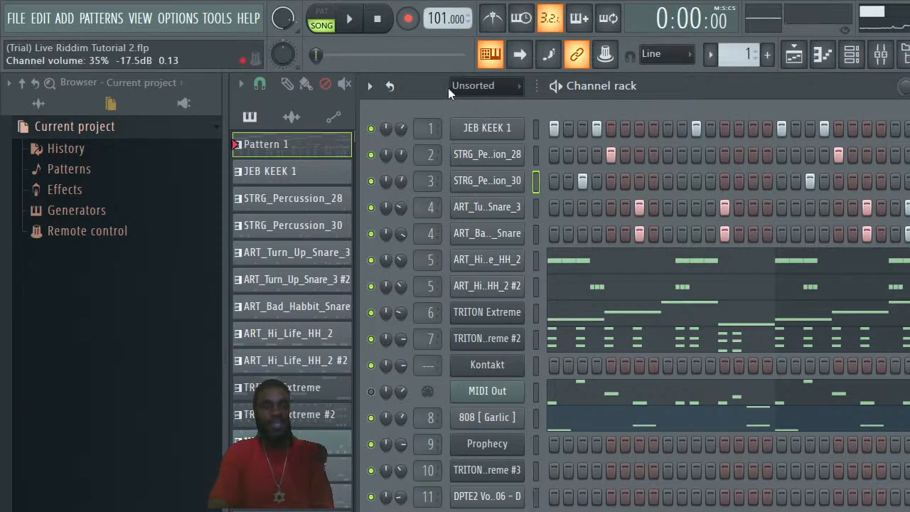
Play the song from the beginning with the 808 [ Garlic ] bass, follow it in the playlist, and stop playback
click(349, 20)
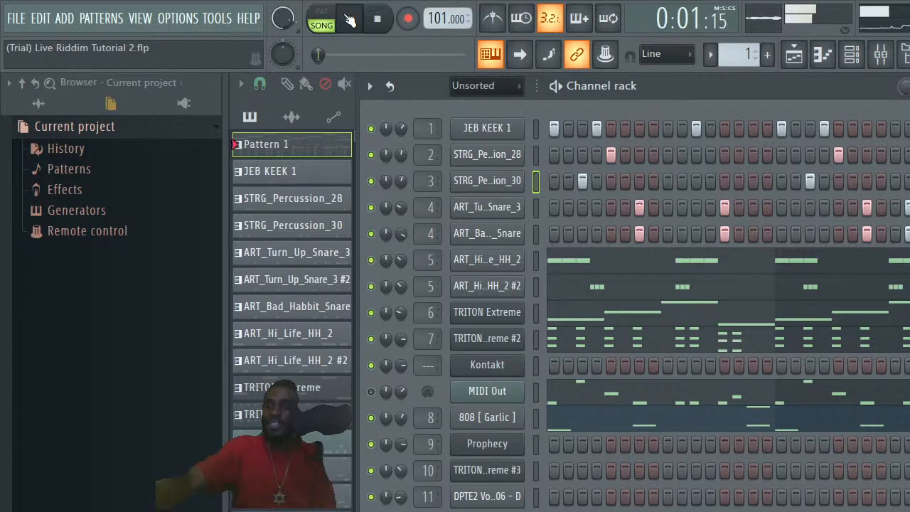
click(795, 55)
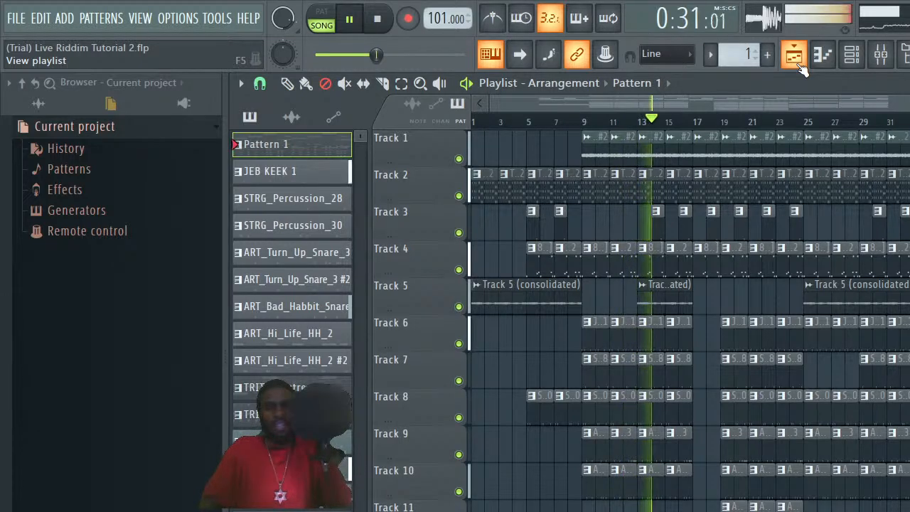
key(space)
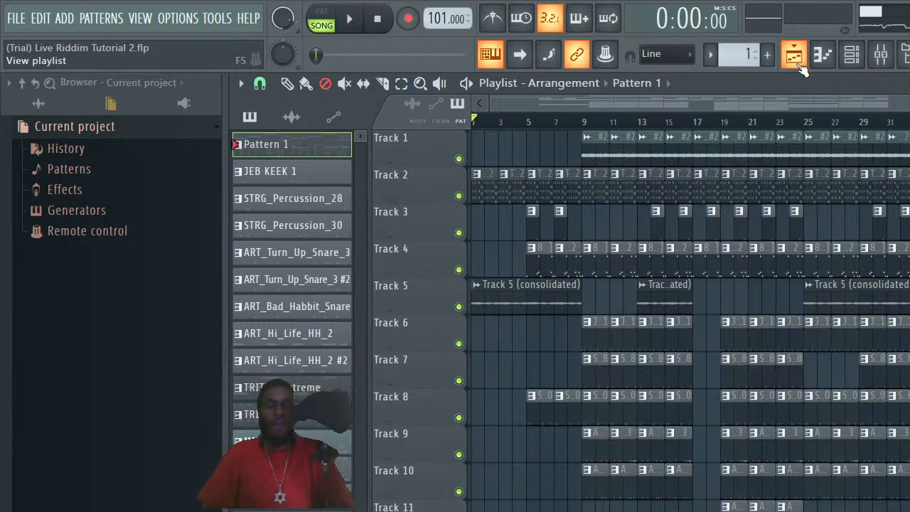
Save the project and play the full arrangement from the beginning
key(ctrl+s)
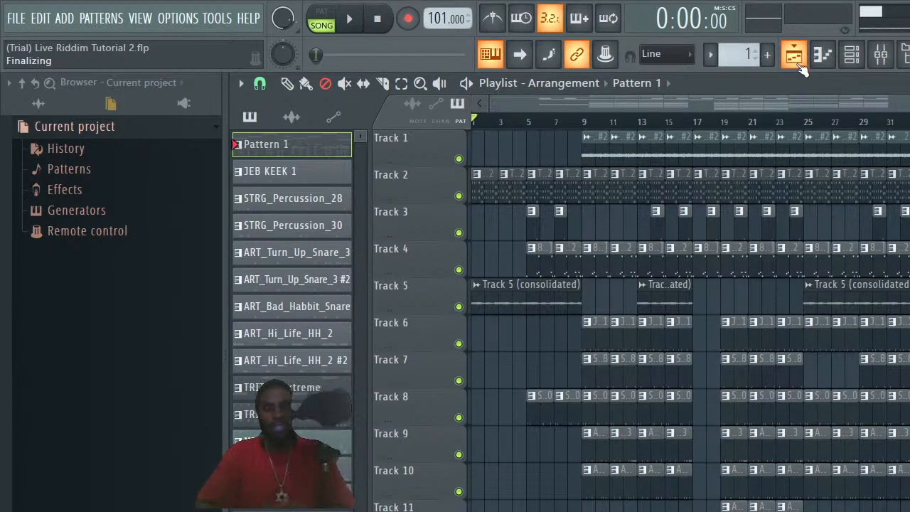
click(351, 21)
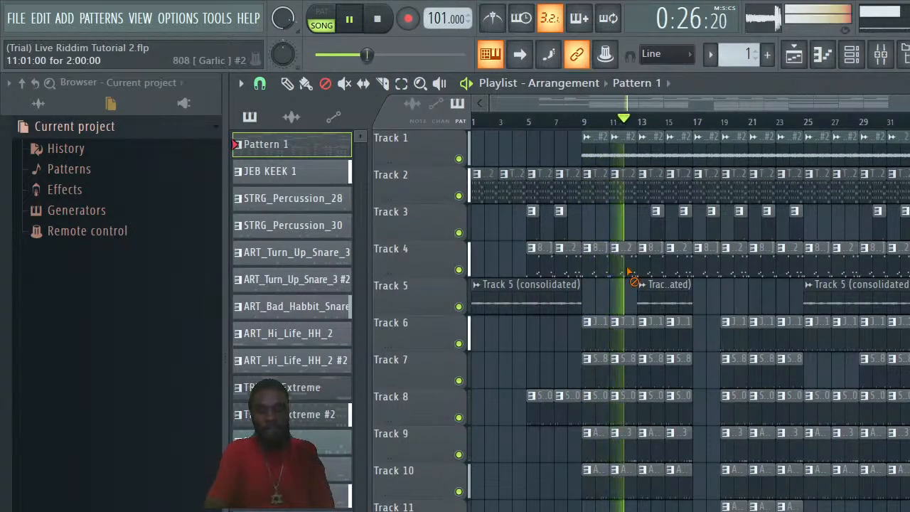
Bring up the channel rack while the full arrangement plays, and return to the playlist
click(862, 55)
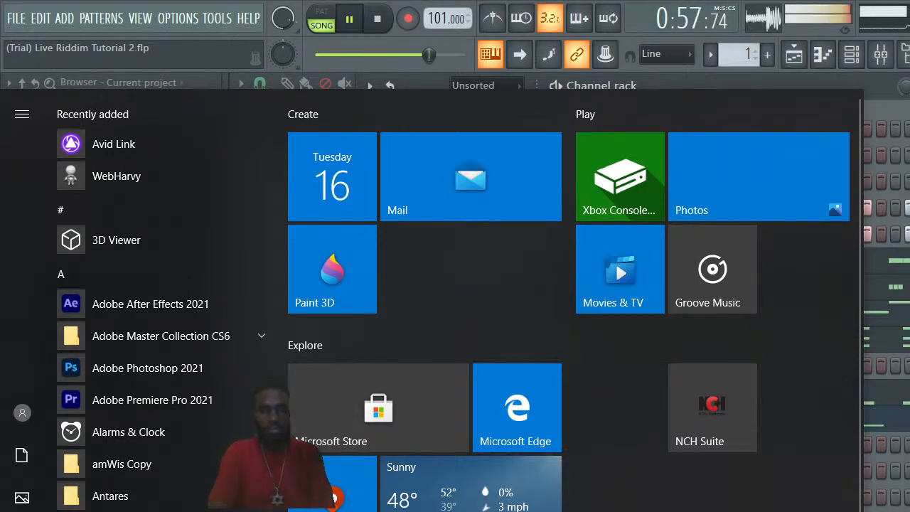
key(F6)
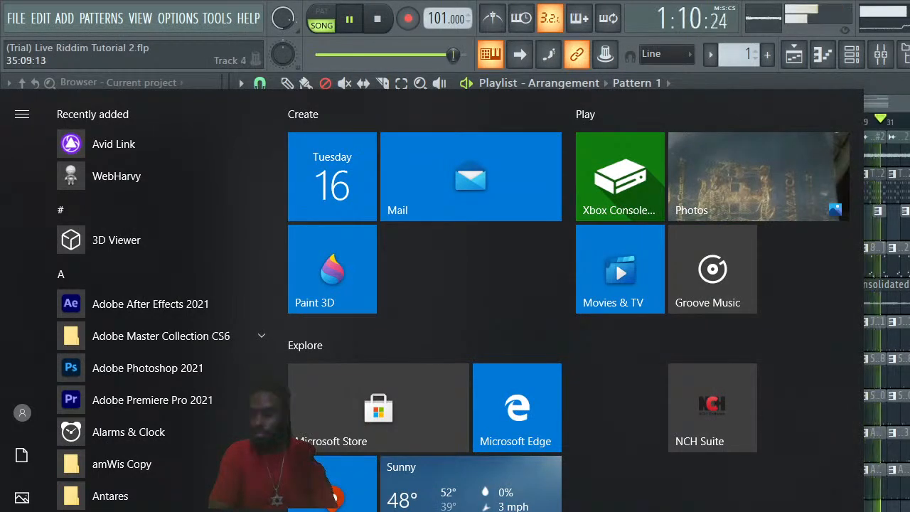
Switch to the YouTube Studio livestream page in the browser and jump the preview to the live position to check the stream
key(alt+Tab)
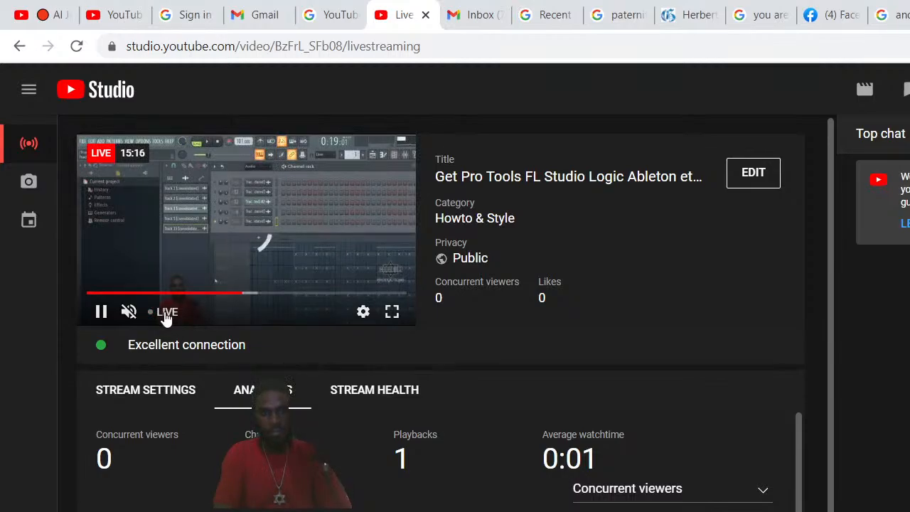
click(166, 313)
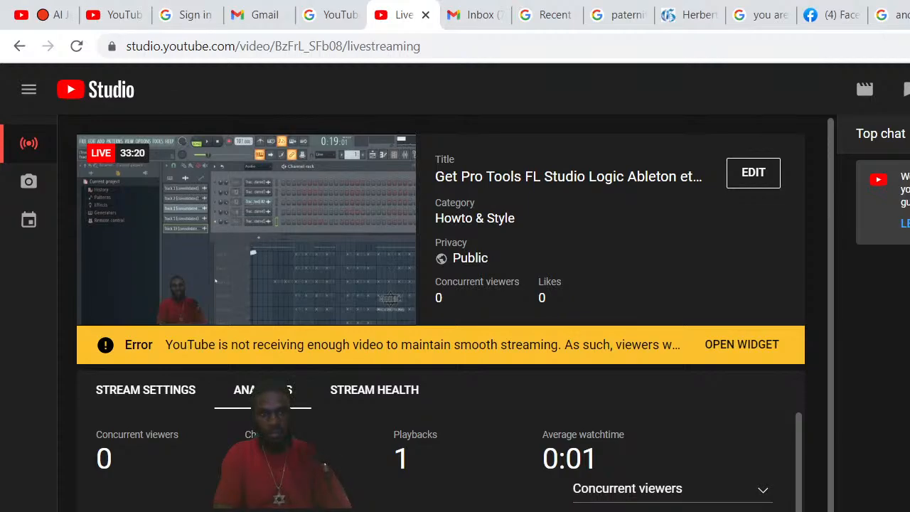
key(super+d)
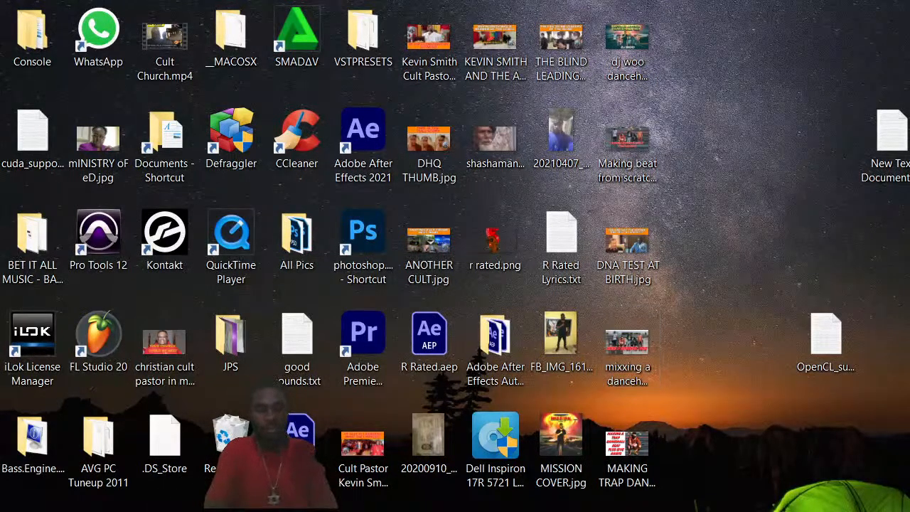
mouse_move(274, 510)
click(379, 511)
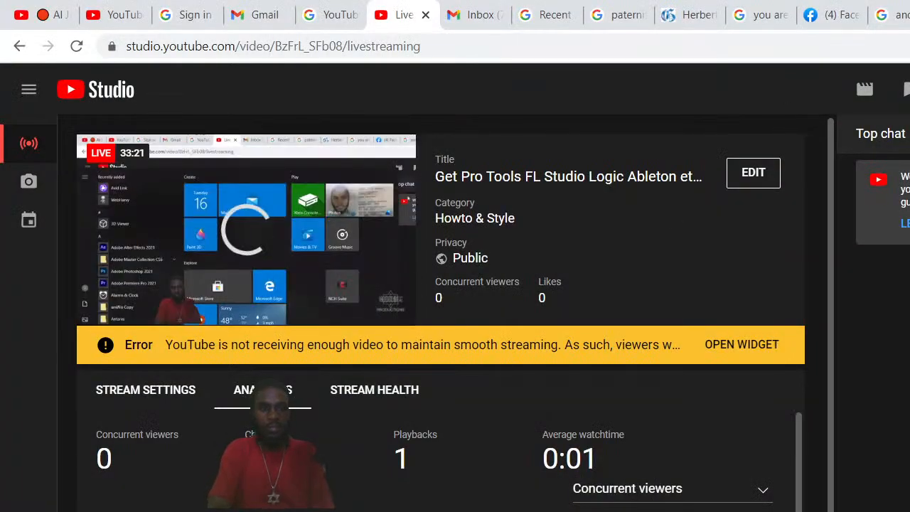
Switch back to FL Studio with the playlist in view and stop the playback of the arrangement
key(alt+Tab)
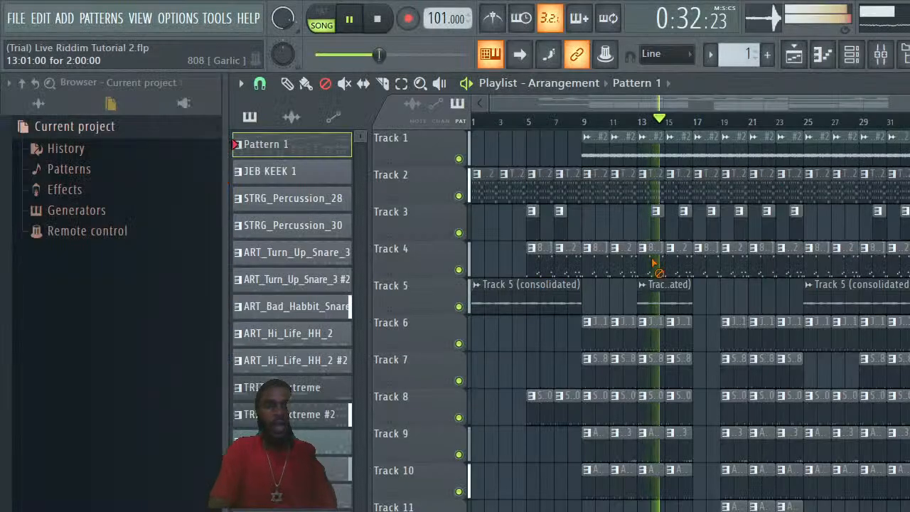
key(space)
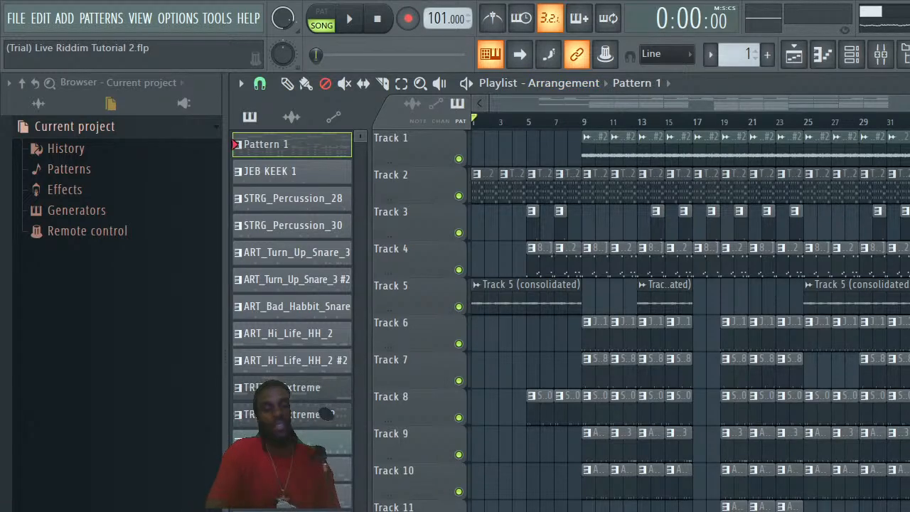
key(super)
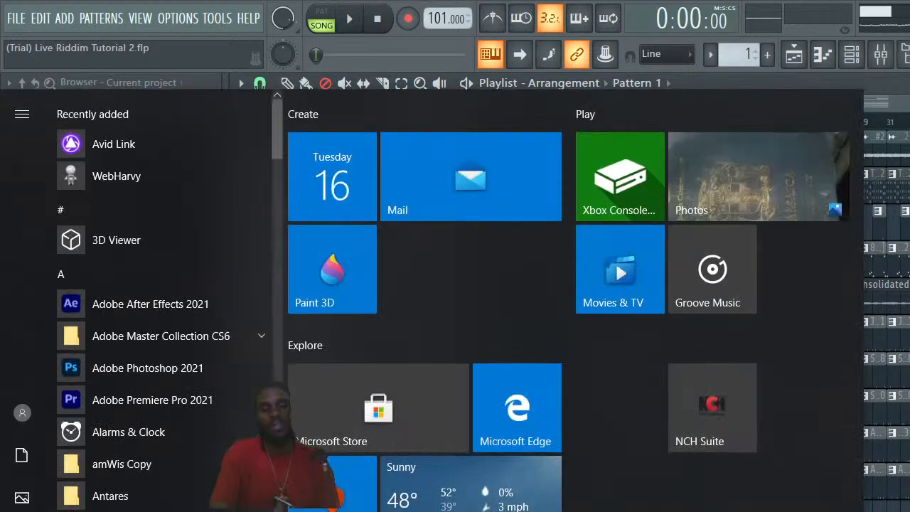